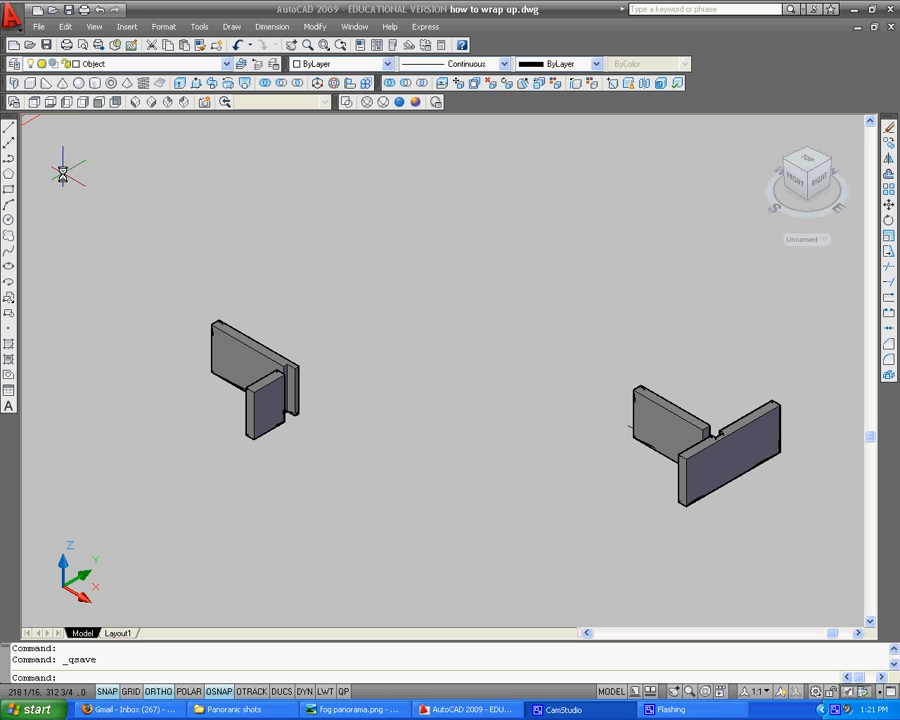
# - Switch the drawing to the top view and open the layer properties manager
pyautogui.click(33, 104)
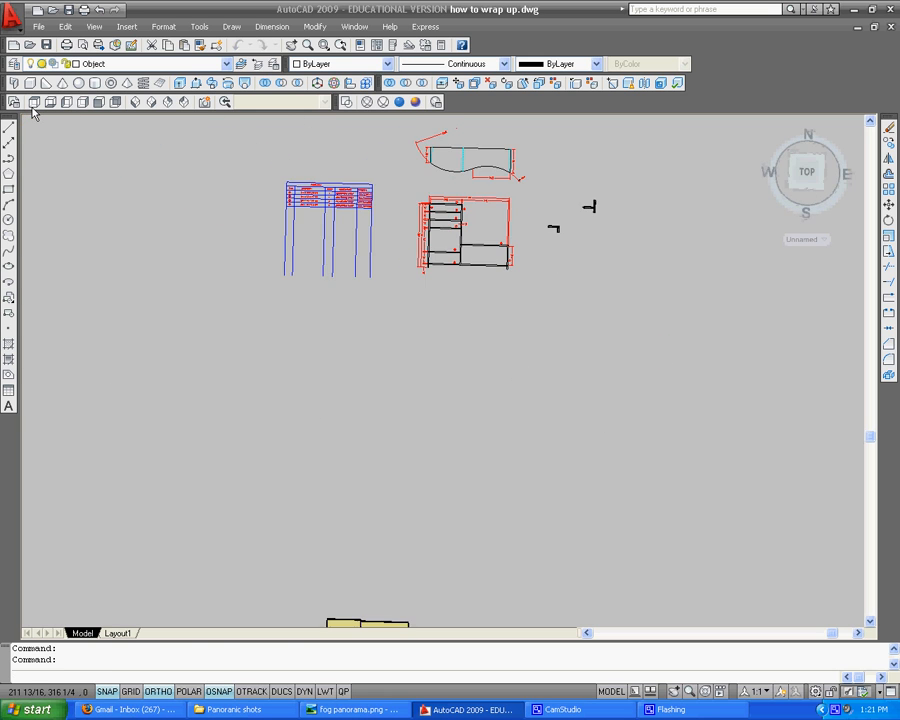
pyautogui.click(115, 69)
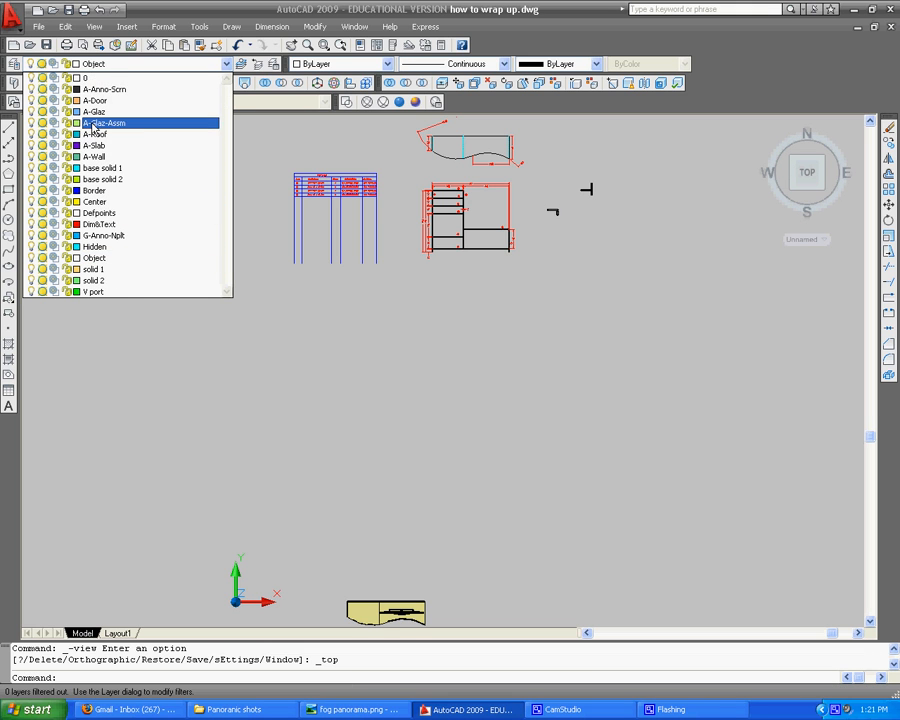
pyautogui.click(16, 61)
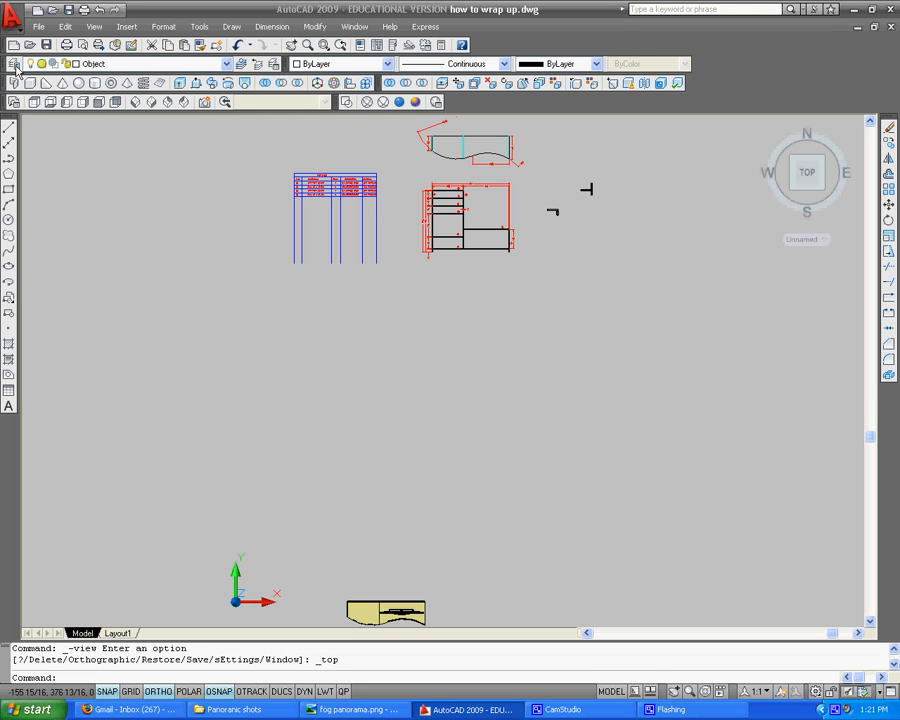
pyautogui.click(16, 68)
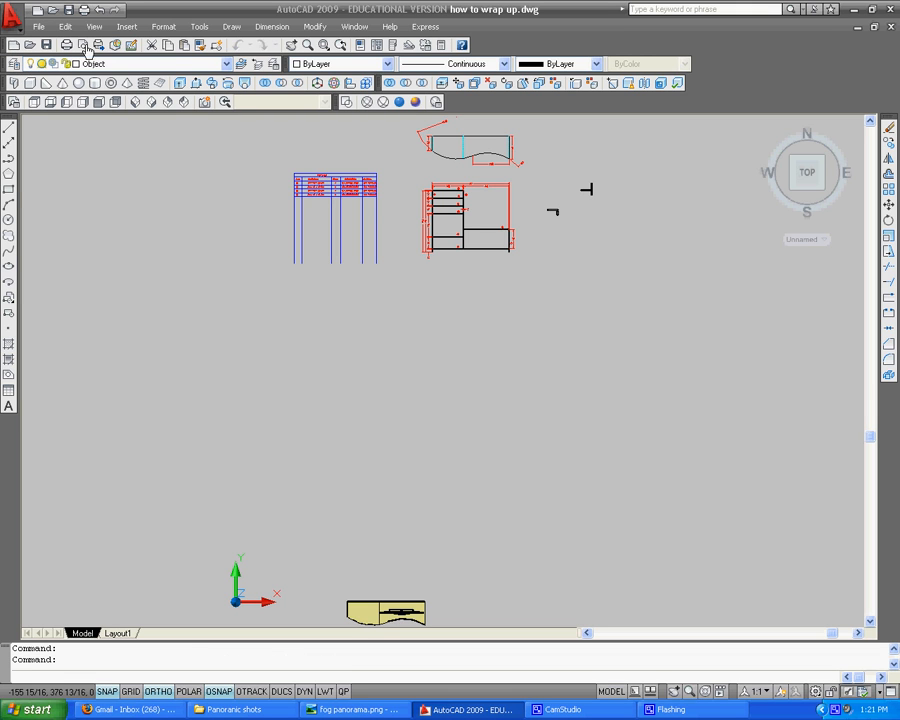
pyautogui.click(14, 64)
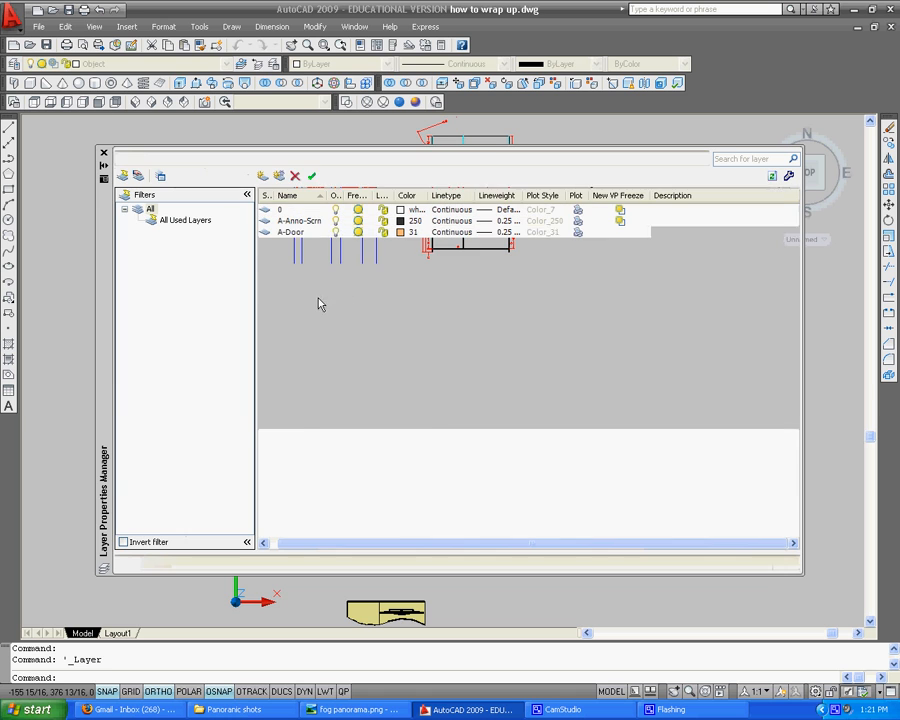
# - Create a new layer named PLYWOOD and give it index color 53
pyautogui.click(262, 177)
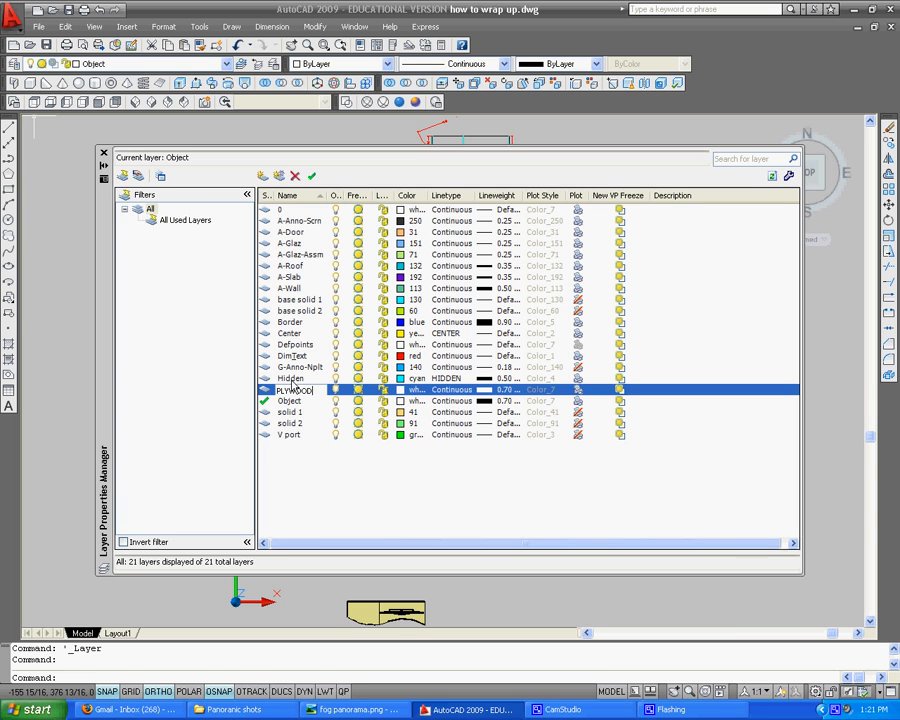
pyautogui.click(412, 389)
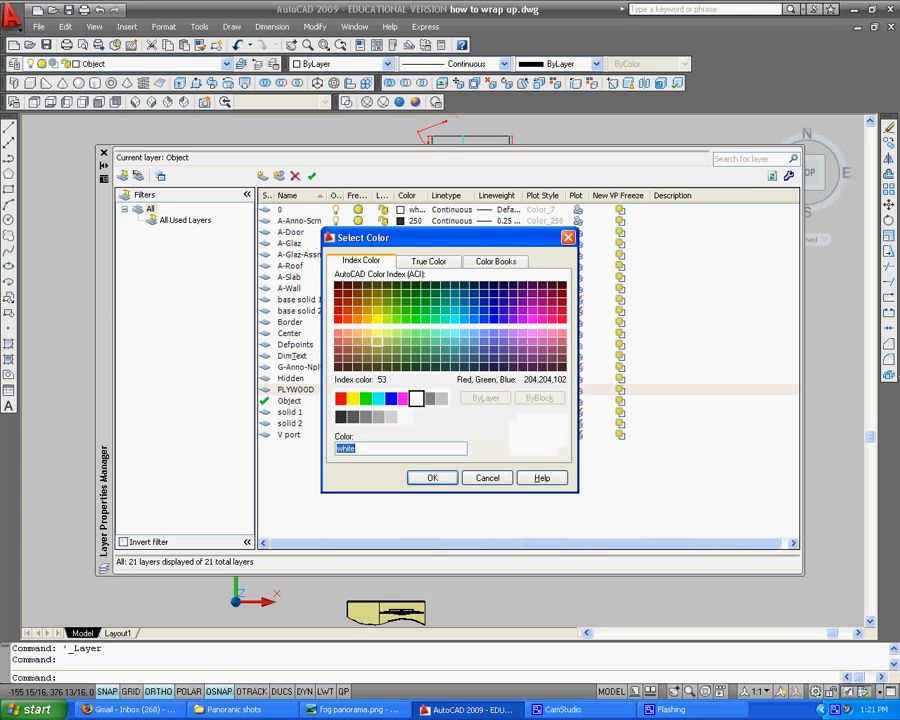
pyautogui.click(377, 341)
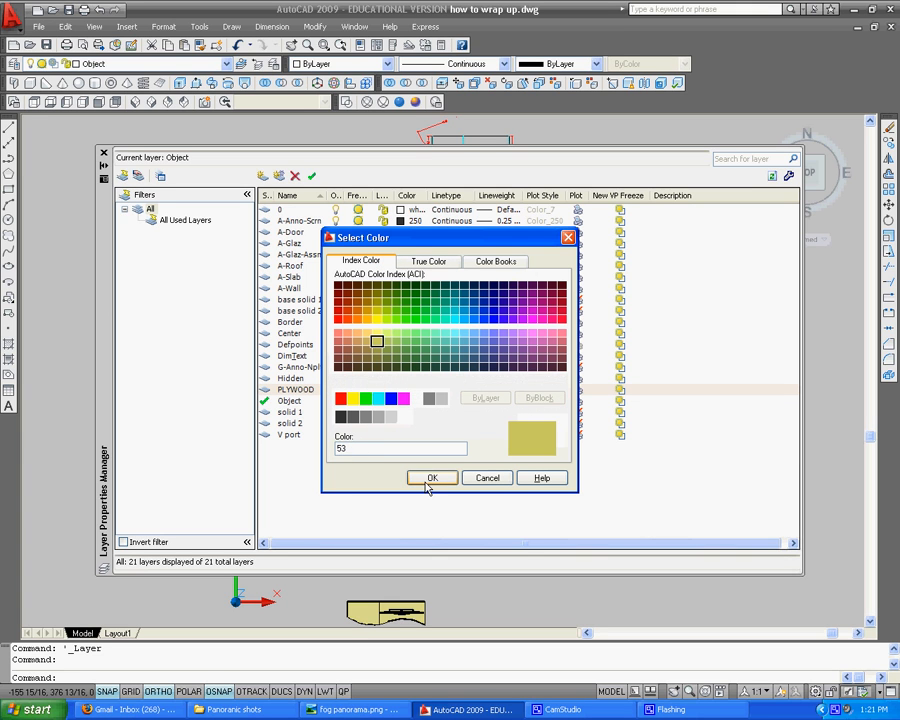
pyautogui.click(428, 479)
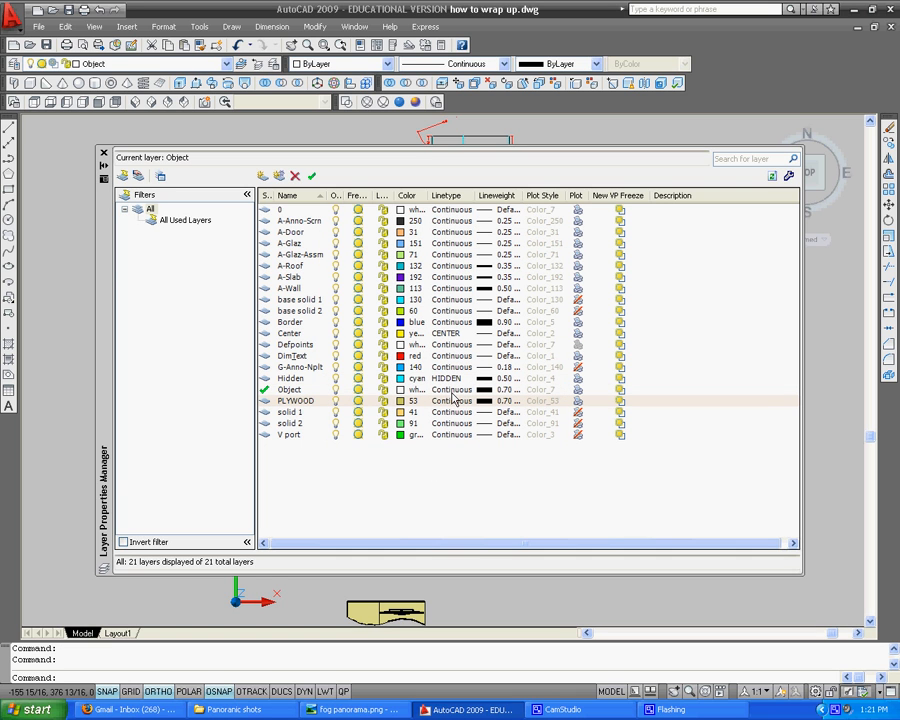
# - Set the lineweight of the Object layer to Default
pyautogui.click(507, 391)
pyautogui.moveTo(520, 372); pyautogui.dragTo(523, 313)
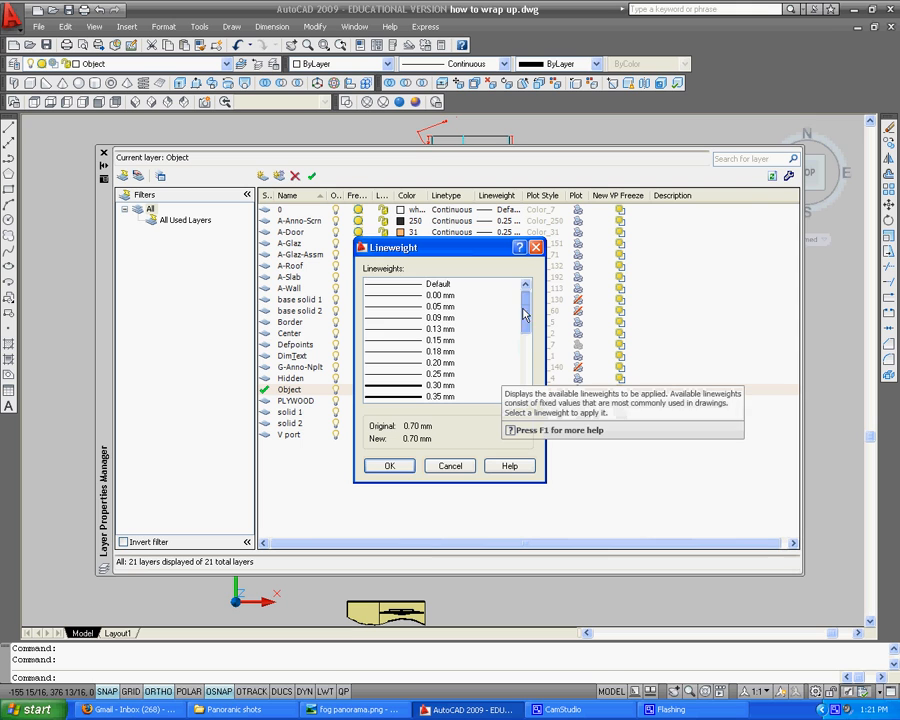
pyautogui.click(452, 286)
pyautogui.click(389, 466)
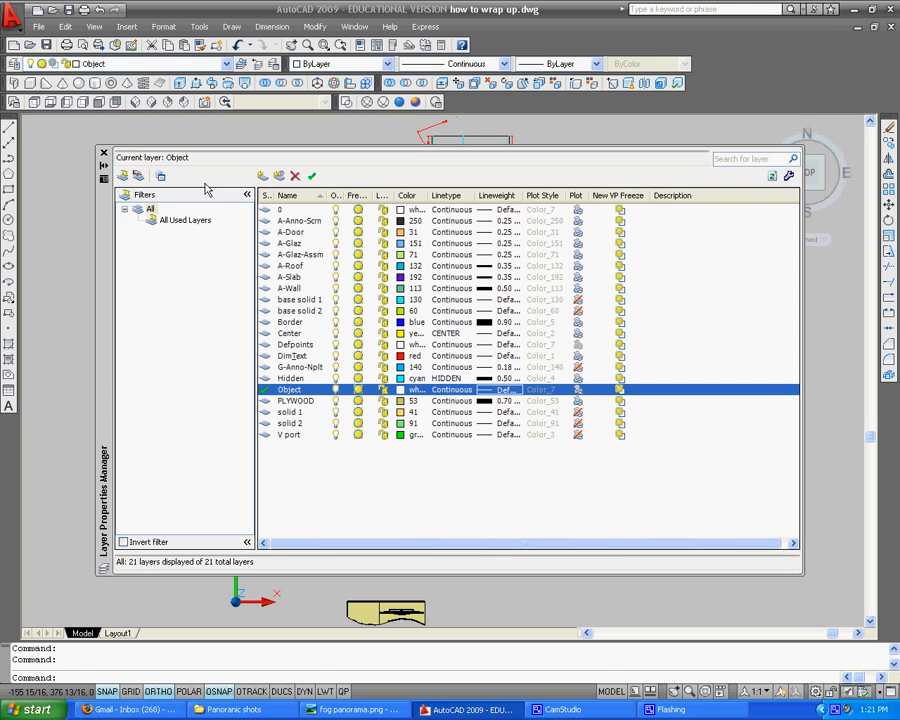
# - Create a layer named PLYWOOD CUT with index color 201, and widen the name column to fit its full name
pyautogui.click(262, 176)
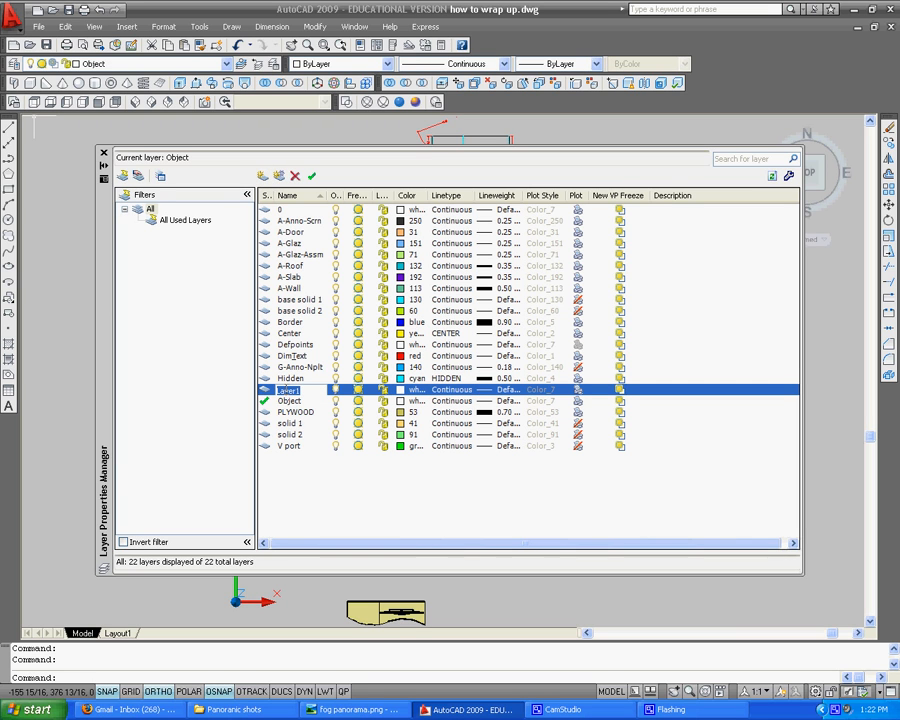
pyautogui.write('PL')
pyautogui.write('YWOOD CUT')
pyautogui.click(410, 391)
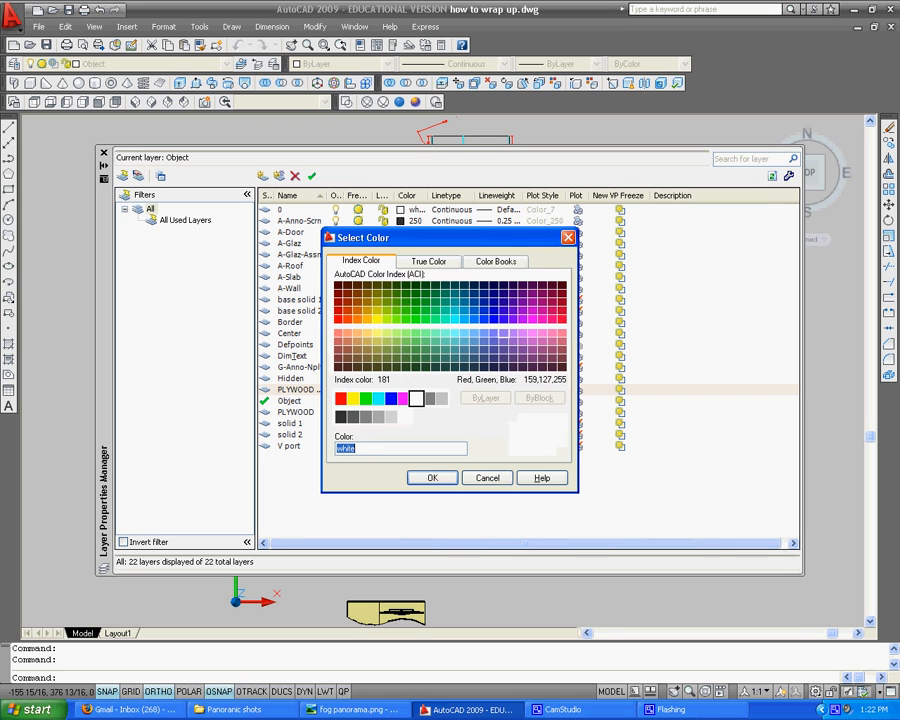
pyautogui.click(521, 332)
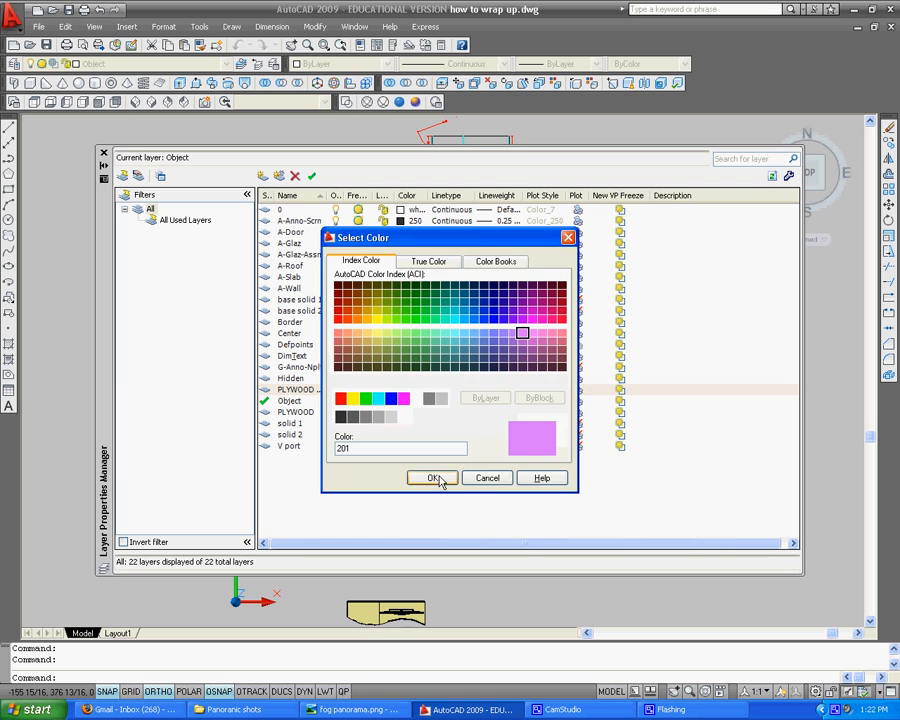
pyautogui.click(432, 478)
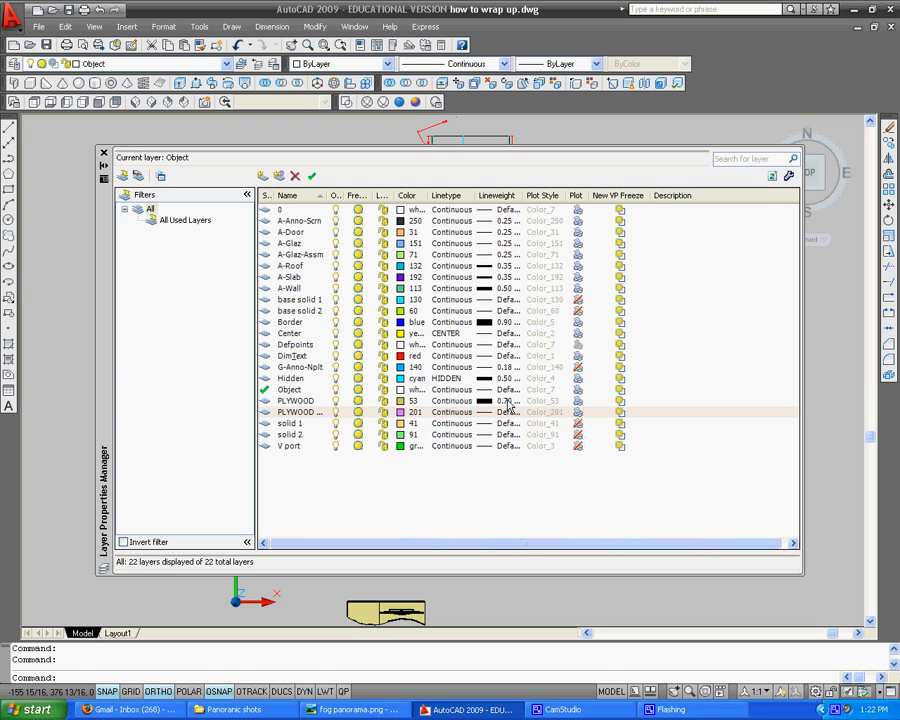
pyautogui.doubleClick(331, 196)
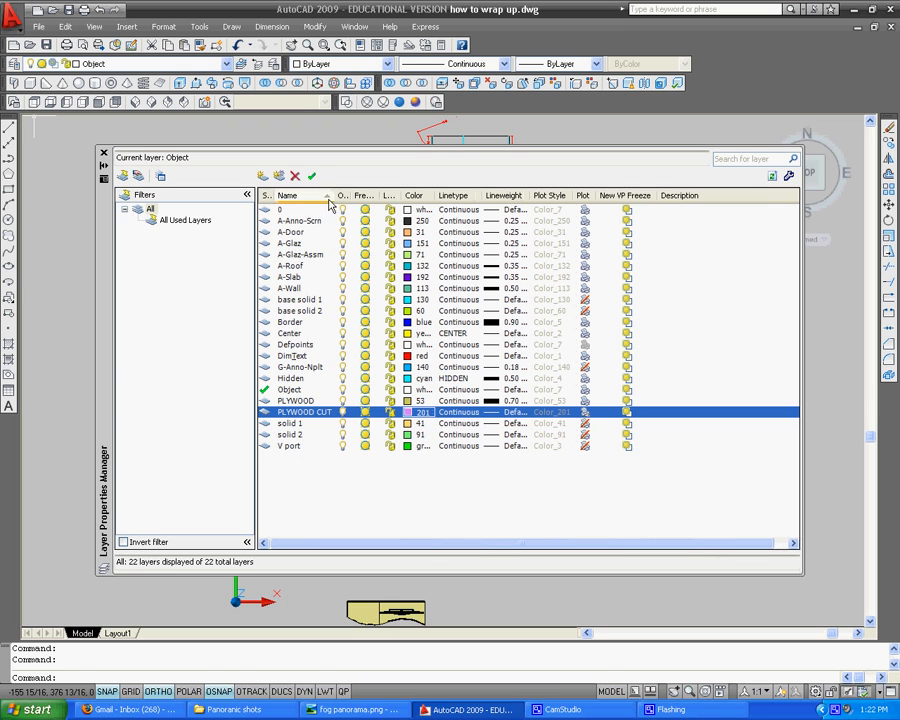
# - Set the lineweight of the PLYWOOD layer to Default
pyautogui.click(513, 403)
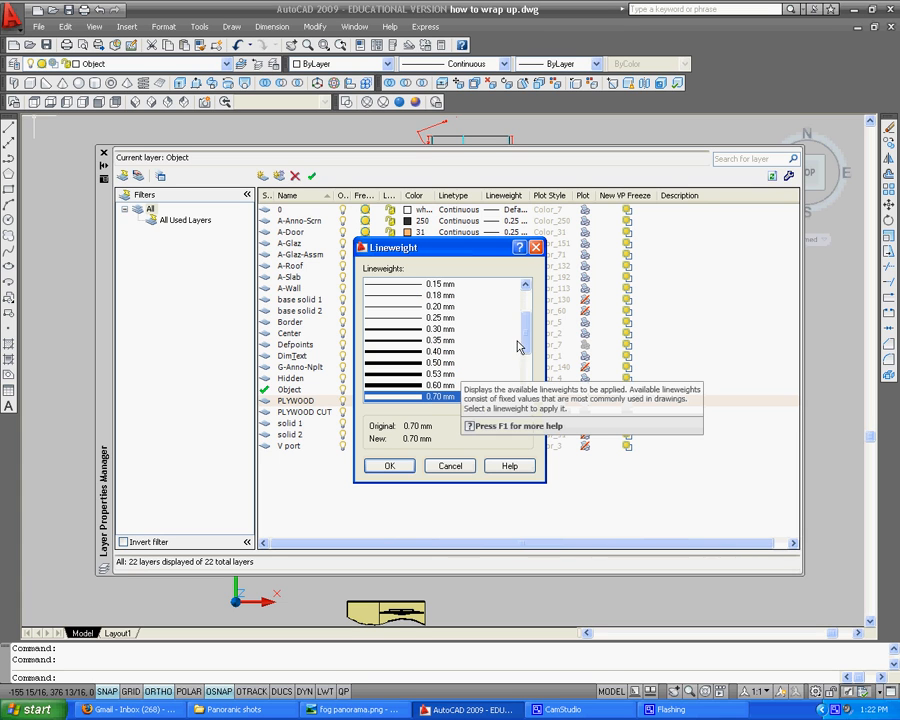
pyautogui.scroll(2, 519, 347)
pyautogui.click(440, 284)
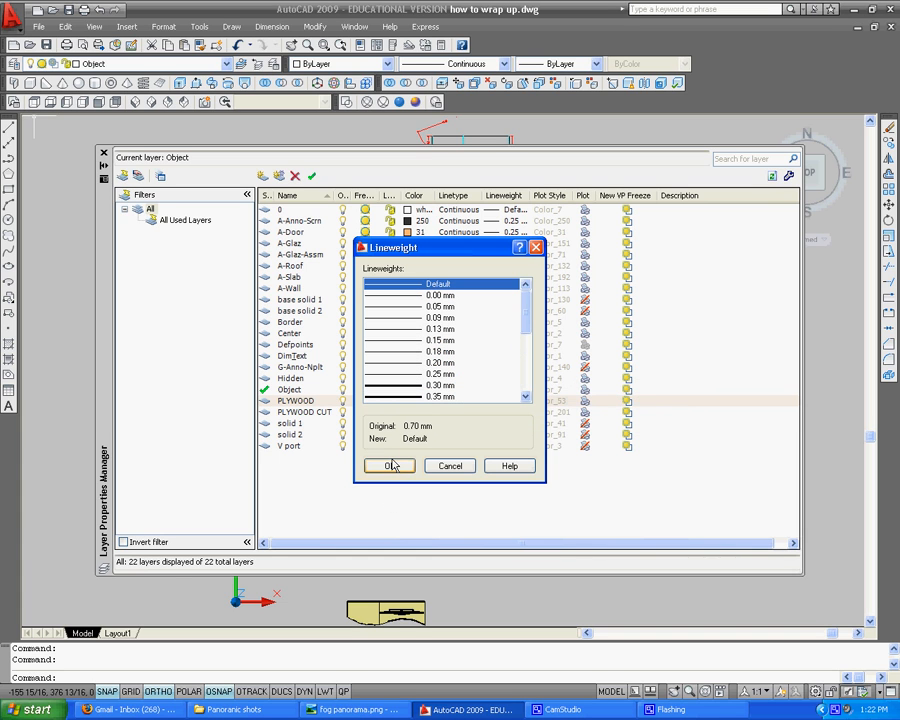
pyautogui.click(393, 465)
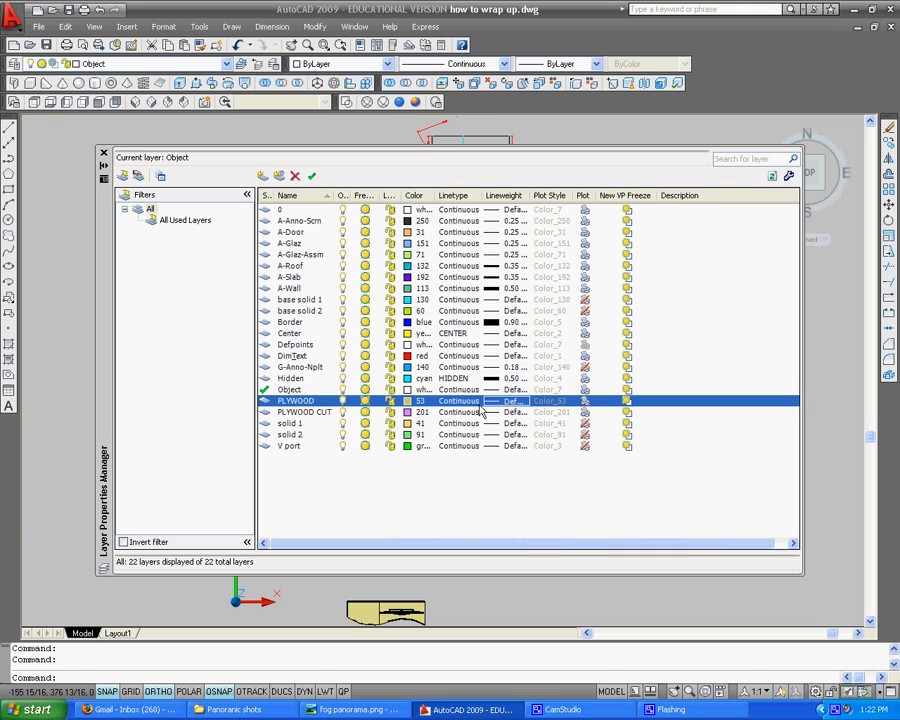
# - Enable plotting for solid 1, solid 2, G-Anno-Nplt, base solid 1 and base solid 2, set V port to non-plotting, and close the layer manager
pyautogui.click(586, 423)
pyautogui.click(586, 434)
pyautogui.click(586, 445)
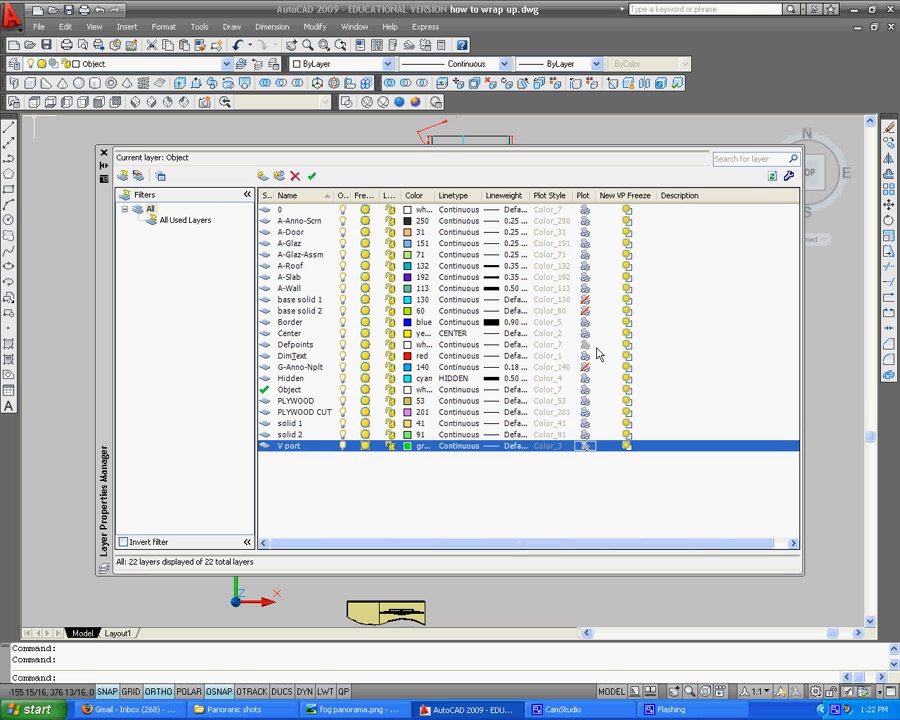
pyautogui.click(585, 368)
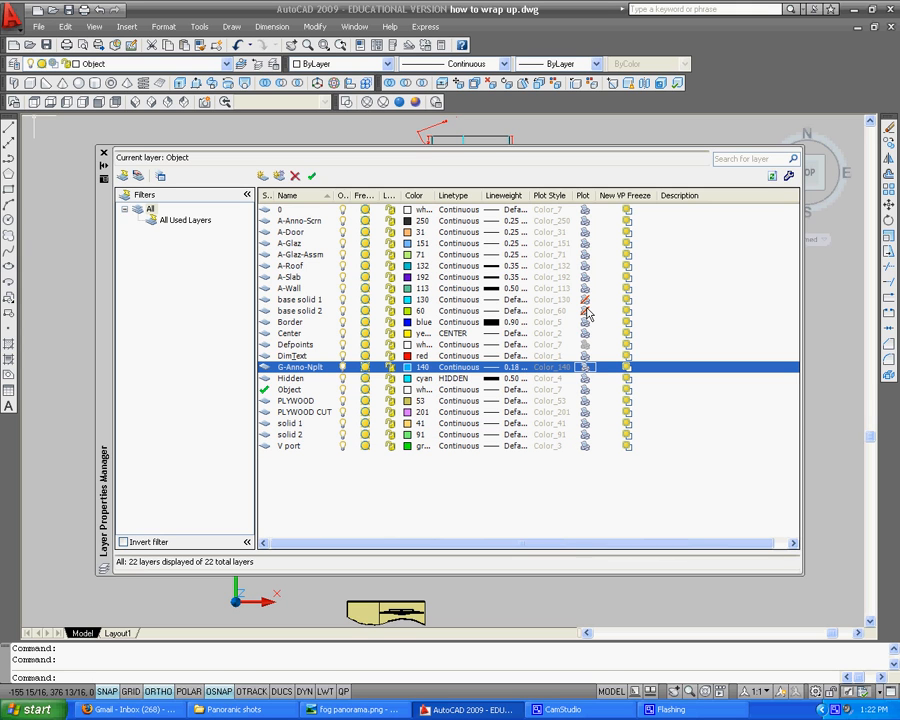
pyautogui.click(586, 311)
pyautogui.click(586, 300)
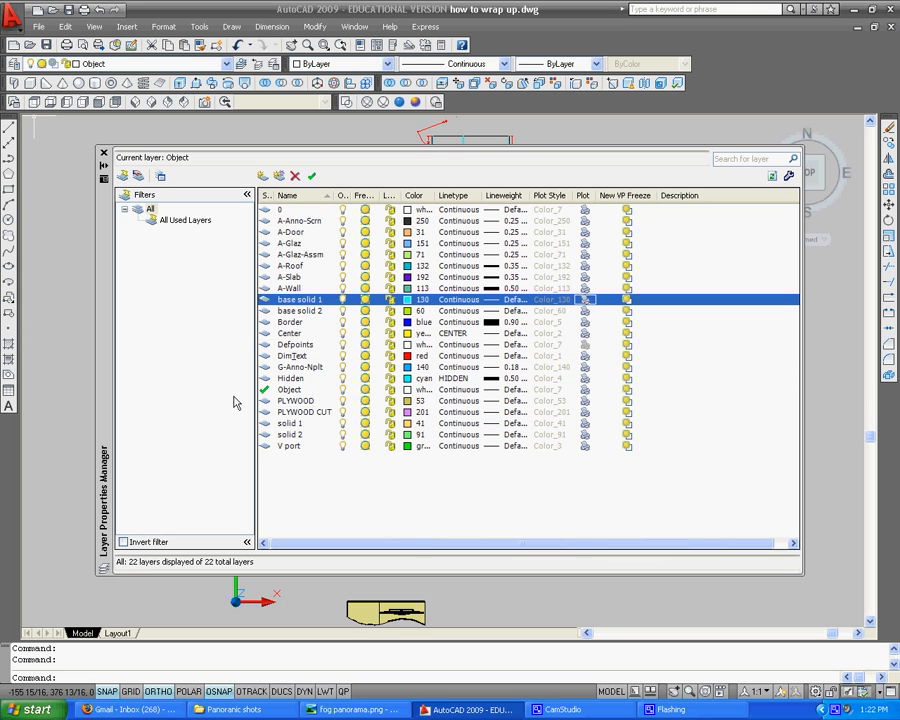
pyautogui.click(586, 445)
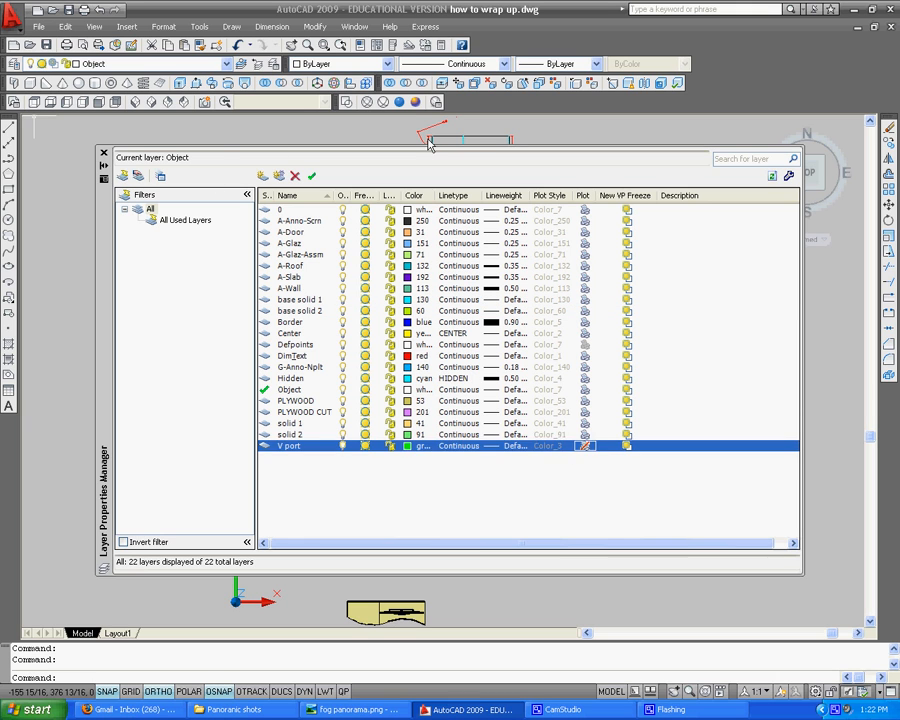
pyautogui.click(103, 153)
# - In a 2D wireframe top view, draw a rectangle starting at 0,0 with 48.96 entered for its opposite corner
pyautogui.click(346, 103)
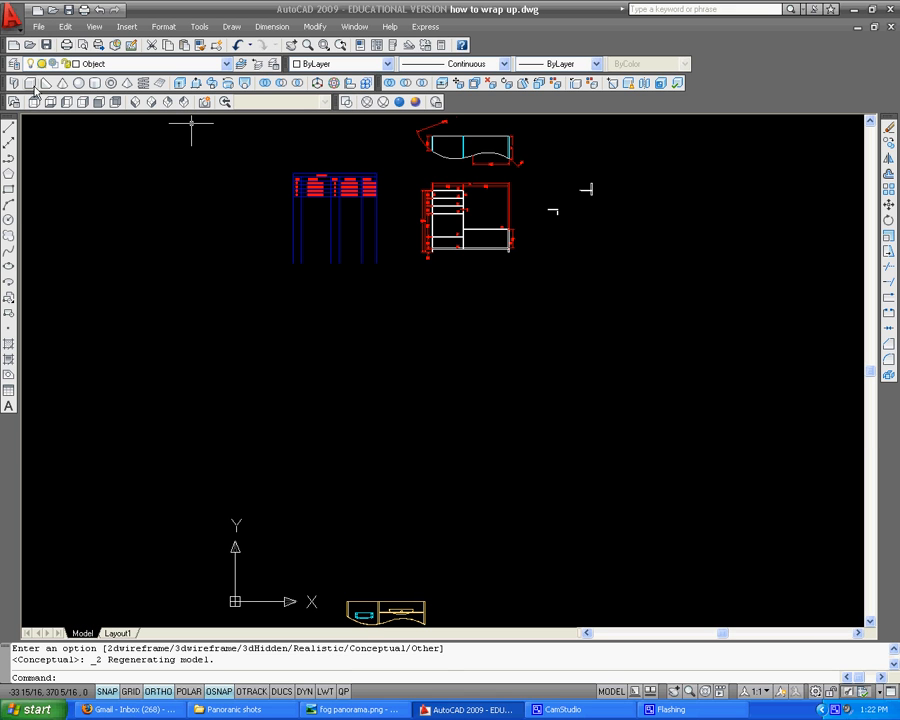
pyautogui.click(36, 103)
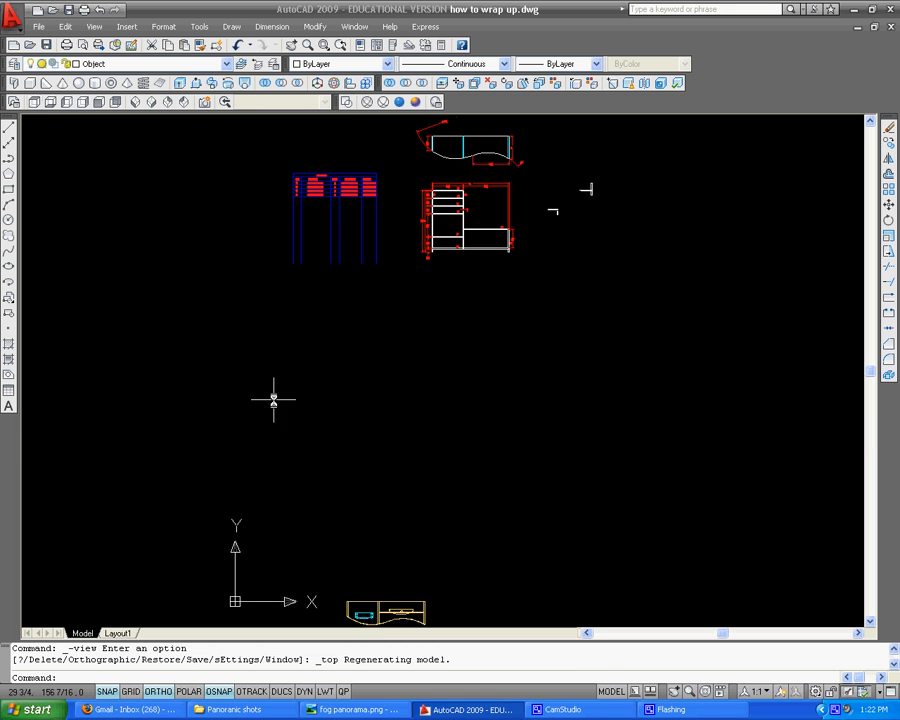
pyautogui.click(8, 189)
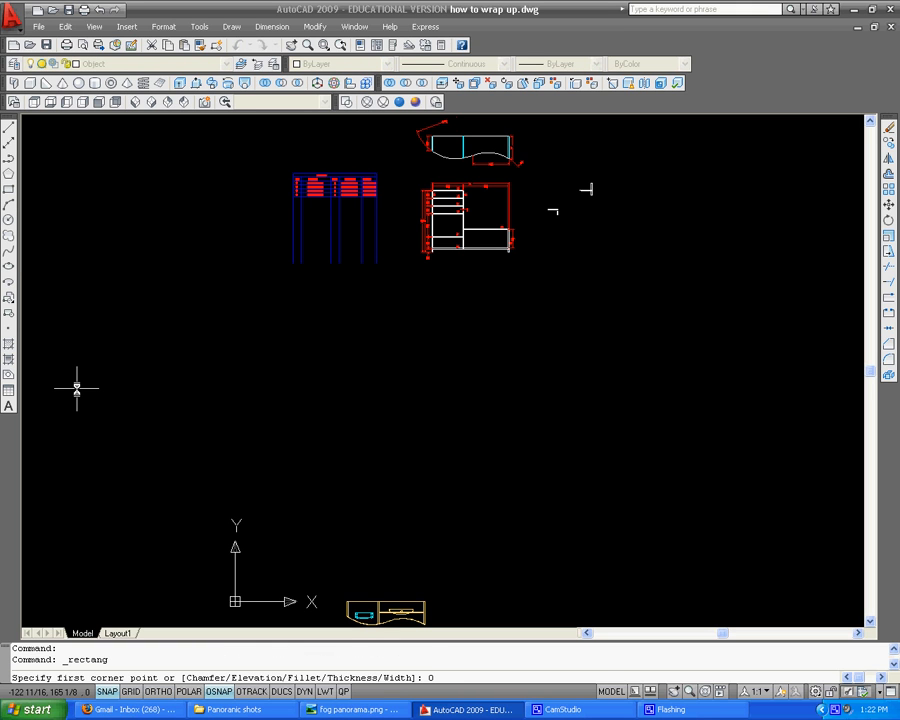
pyautogui.write('0,0')
pyautogui.press('Return')
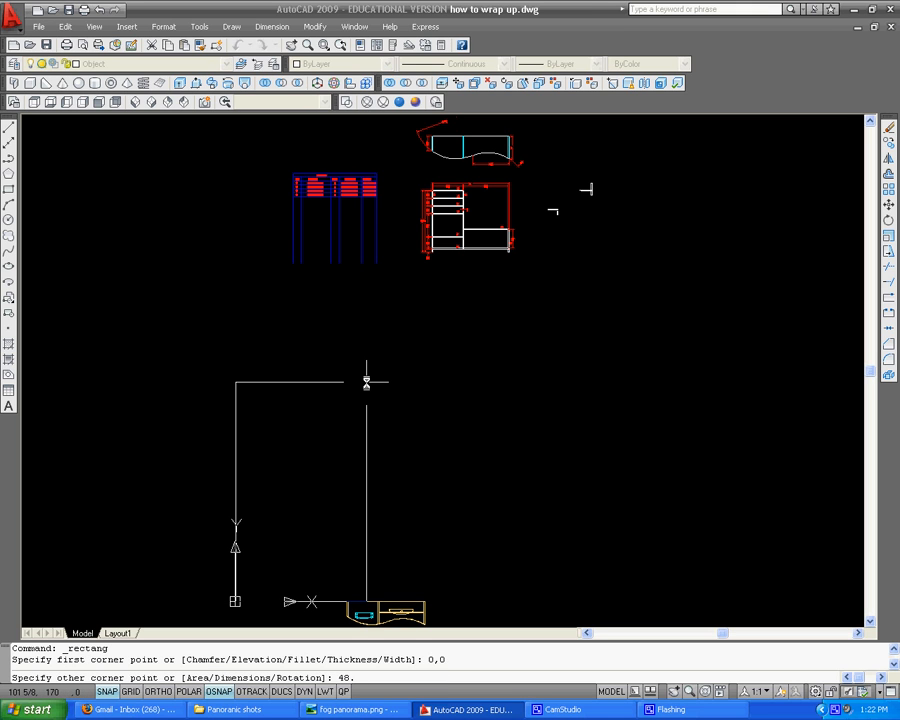
pyautogui.write('48.96')
pyautogui.press('Return')
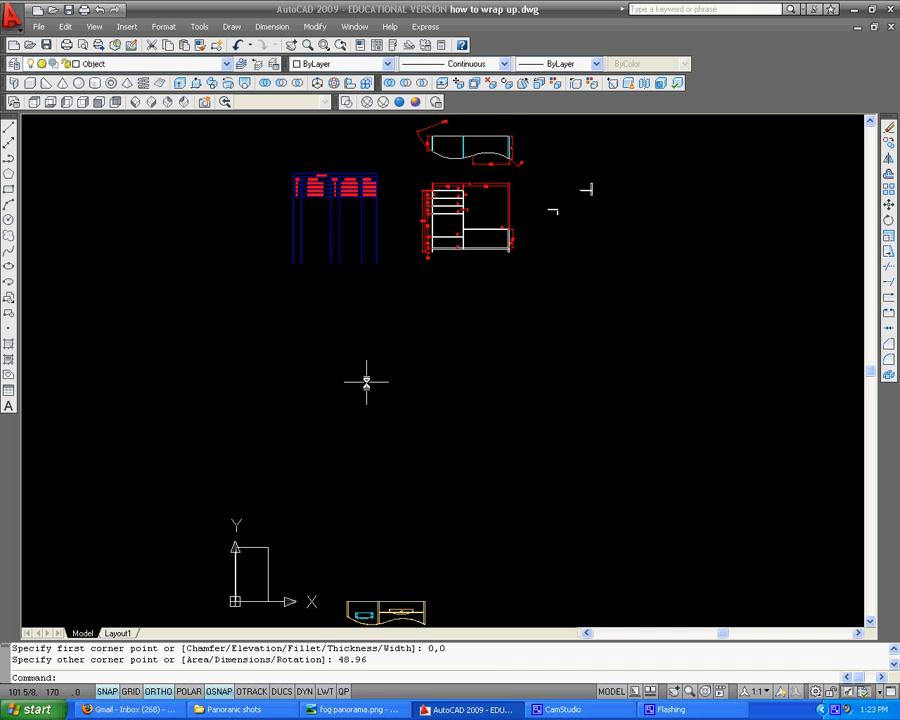
# - Put the new rectangle on the PLYWOOD layer and make PLYWOOD the current layer
pyautogui.scroll(3, 270, 550)
pyautogui.moveTo(270, 550); pyautogui.dragTo(520, 240, button='middle')
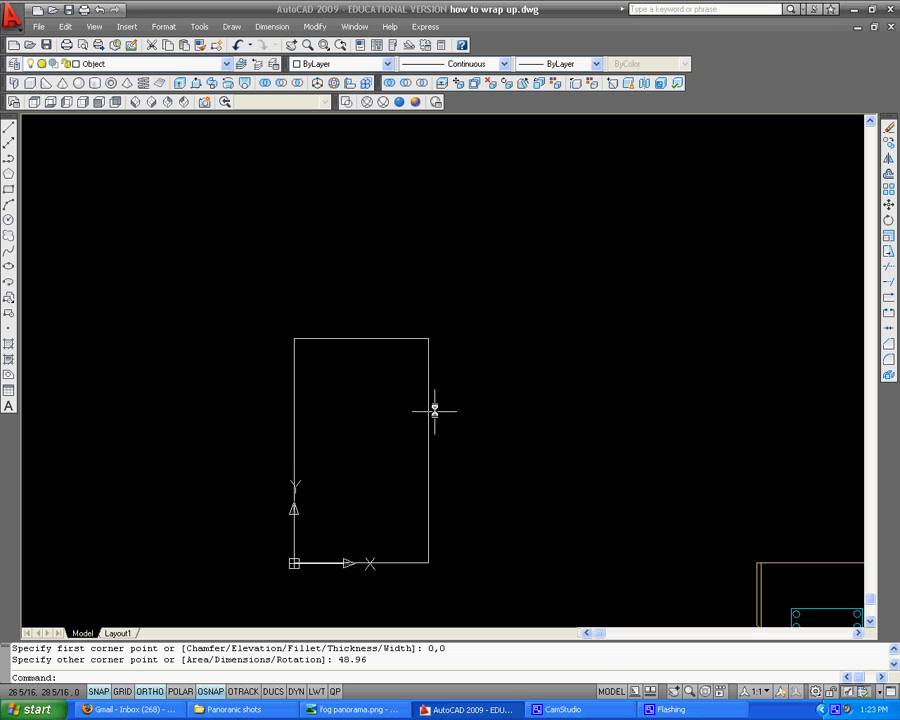
pyautogui.click(416, 314)
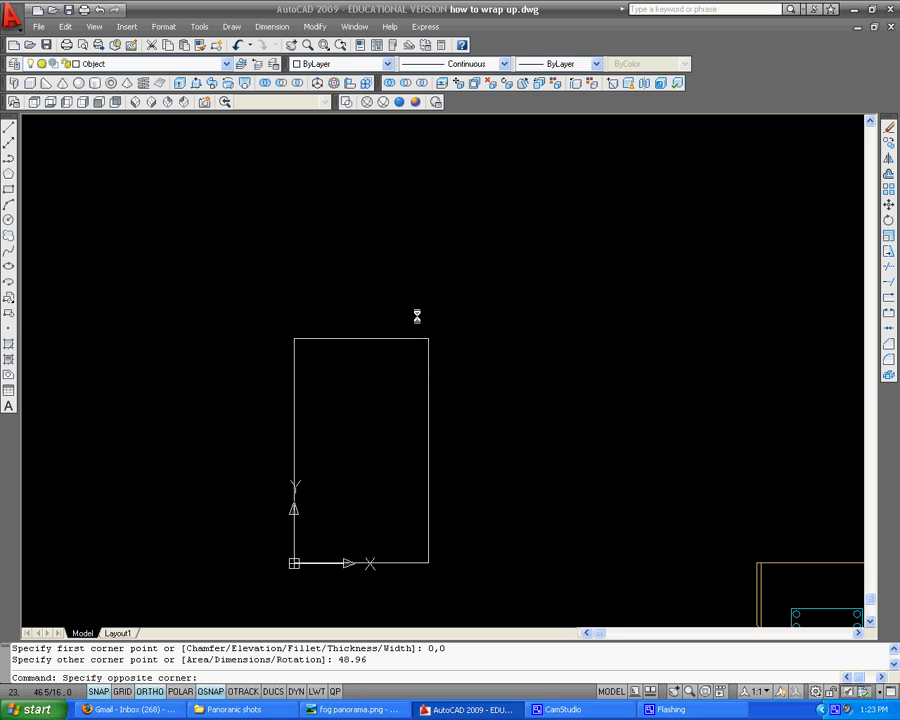
pyautogui.click(353, 381)
pyautogui.click(155, 64)
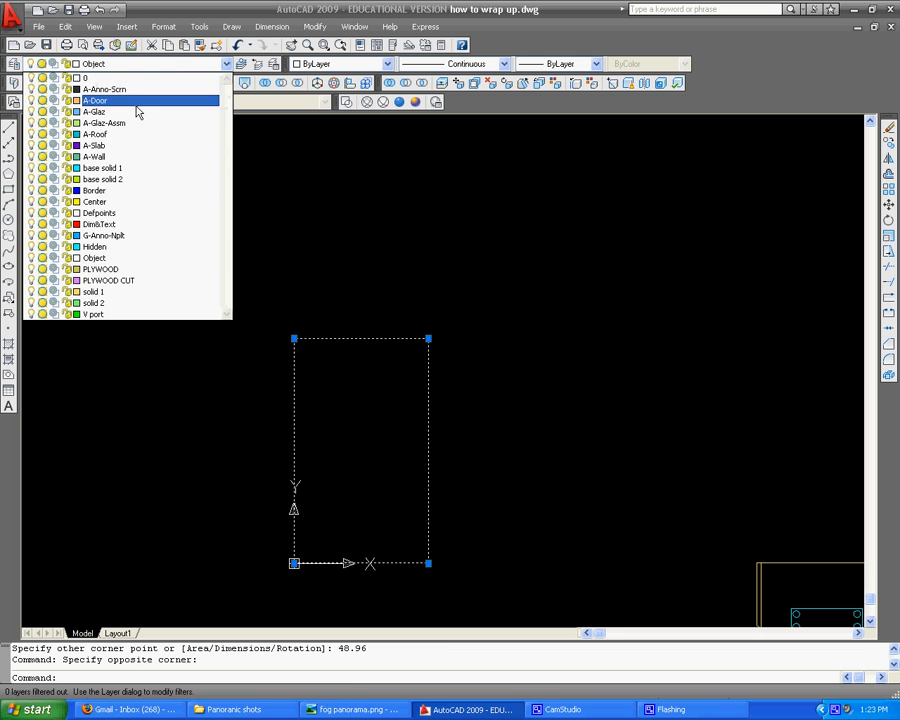
pyautogui.click(116, 269)
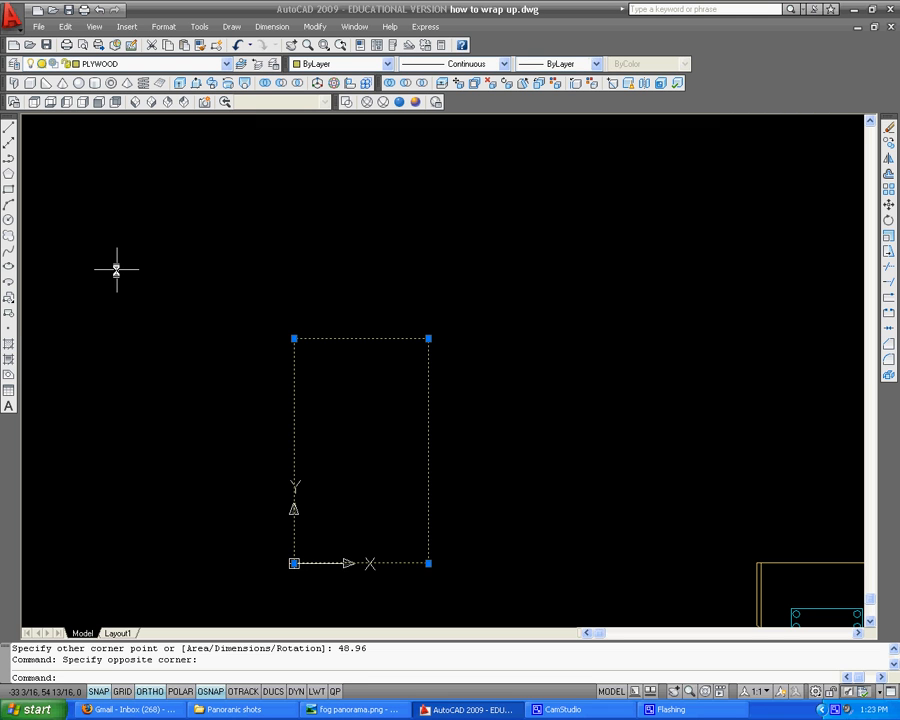
pyautogui.press('Escape')
pyautogui.click(178, 66)
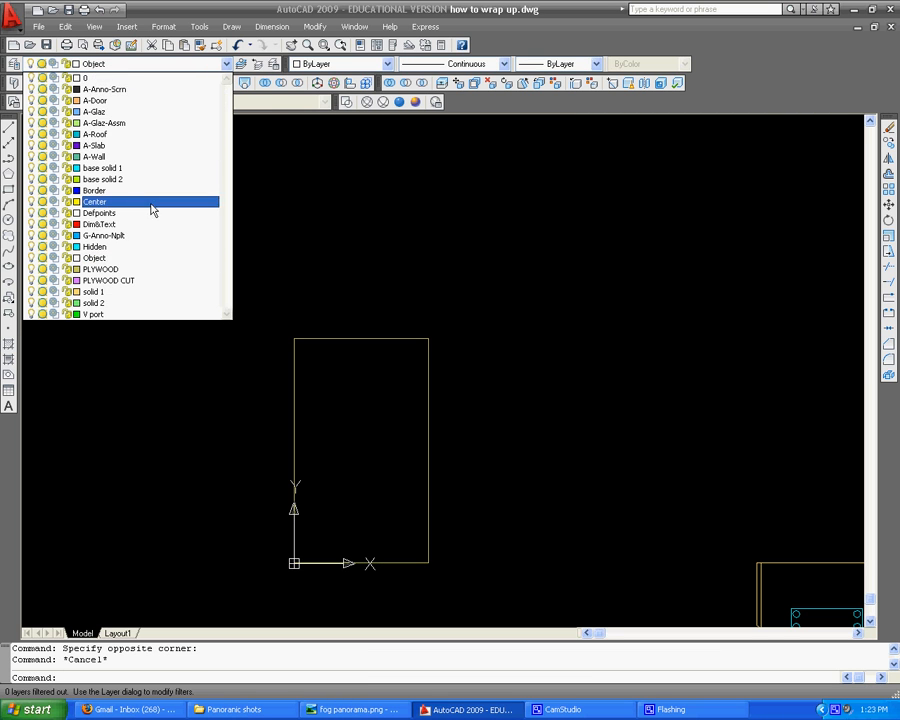
pyautogui.click(143, 268)
# - Move the plywood sheet rectangle diagonally up and to the right, clear of the origin, with ortho mode off
pyautogui.click(444, 493)
pyautogui.click(396, 442)
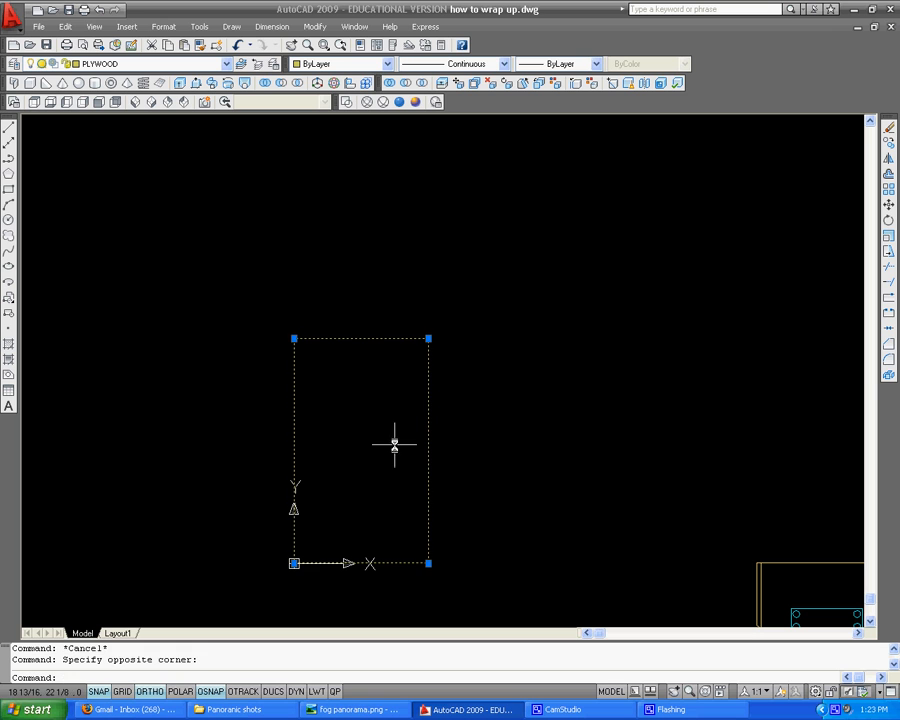
pyautogui.write('M')
pyautogui.press('Return')
pyautogui.click(560, 422)
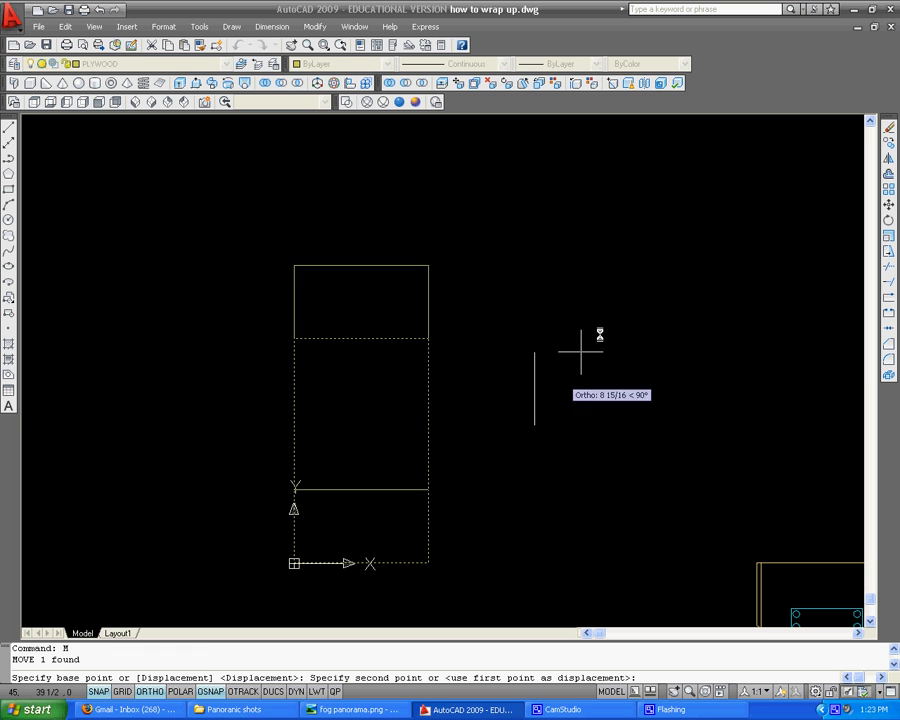
pyautogui.click(150, 691)
pyautogui.click(767, 244)
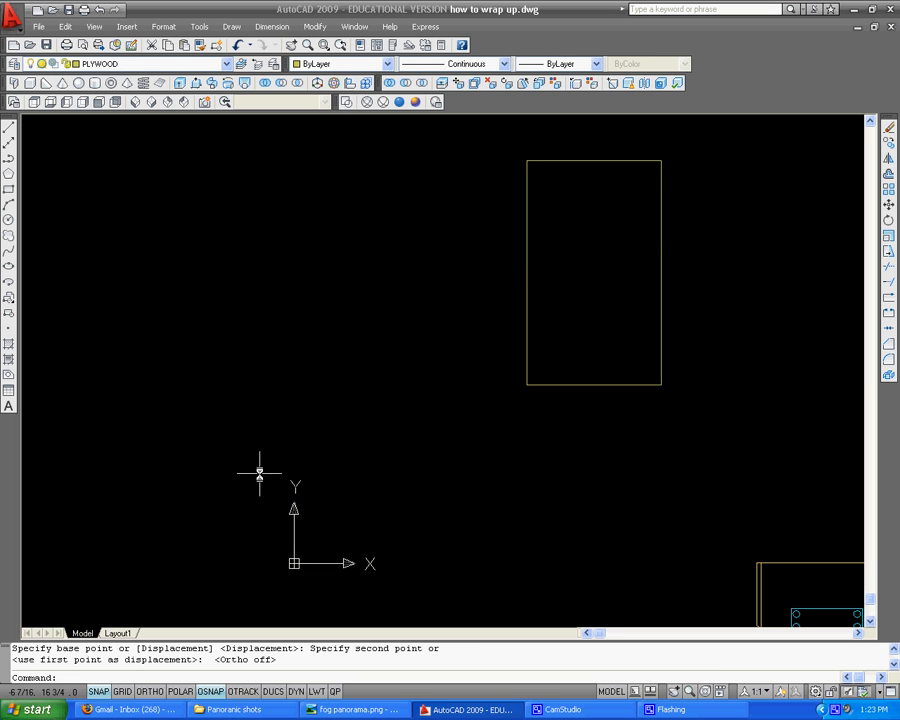
# - Make PLYWOOD CUT the current layer
pyautogui.scroll(-4, 616, 323)
pyautogui.moveTo(514, 398)
pyautogui.mouseDown(button='middle')
pyautogui.moveTo(414, 436)
pyautogui.moveTo(354, 445)
pyautogui.mouseUp(button='middle')
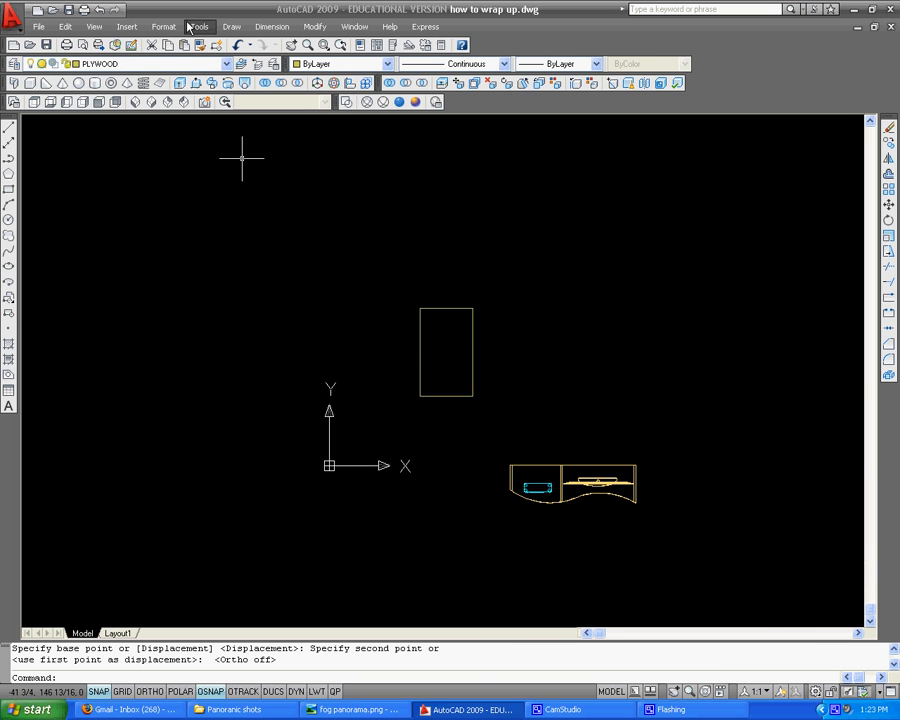
pyautogui.click(116, 63)
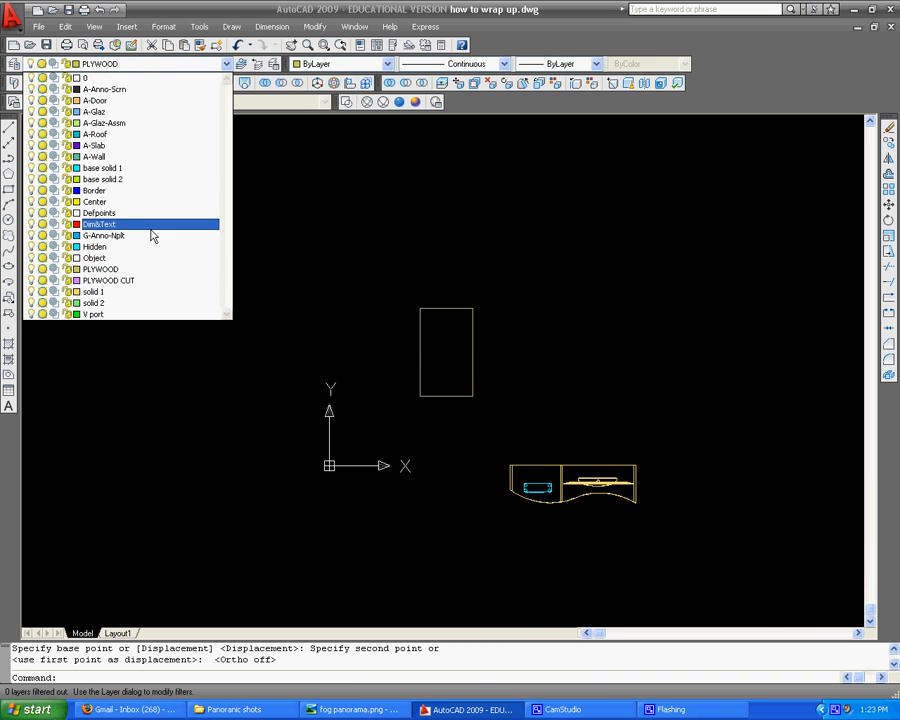
pyautogui.click(125, 281)
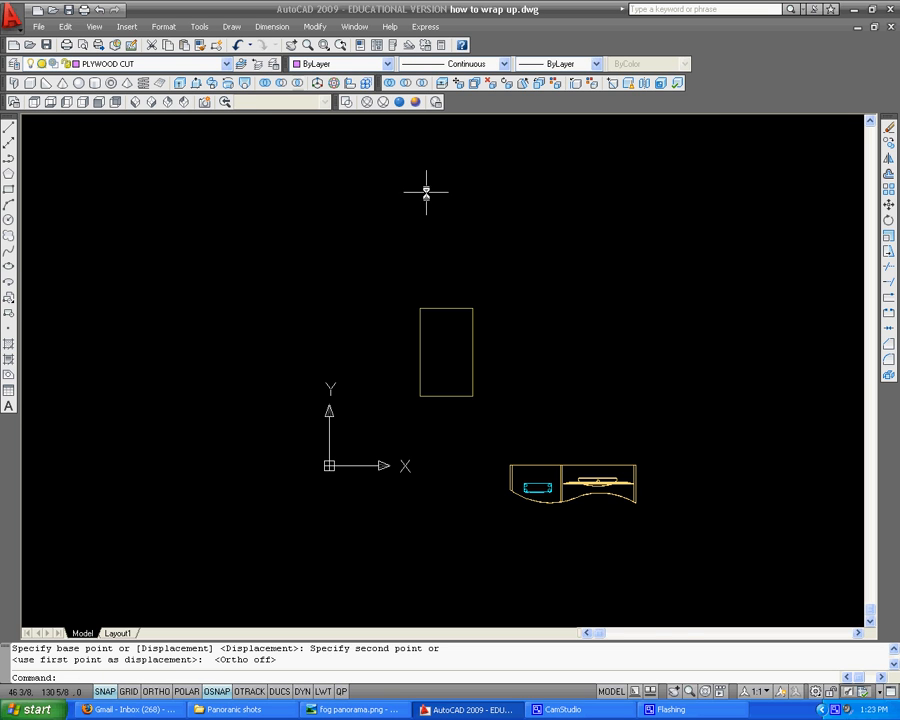
# - Examine the dimensions of the adjustable shelves in the parts list
pyautogui.scroll(-5, 519, 260)
pyautogui.moveTo(536, 300); pyautogui.dragTo(460, 410, button='middle')
pyautogui.scroll(5, 435, 279)
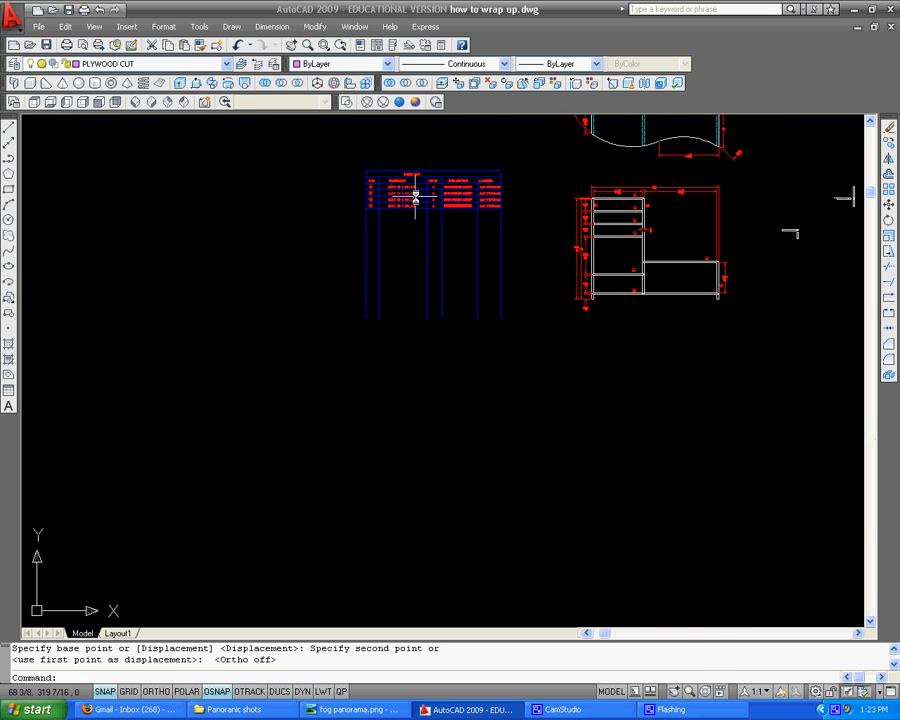
pyautogui.scroll(8, 415, 200)
pyautogui.moveTo(400, 253); pyautogui.dragTo(323, 490, button='middle')
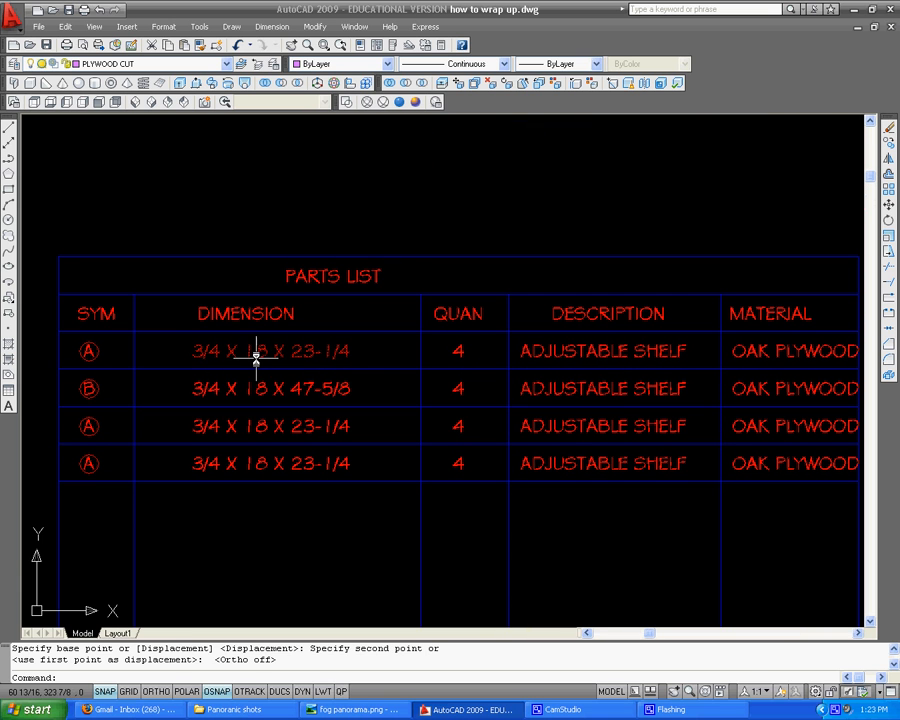
pyautogui.scroll(-5, 271, 523)
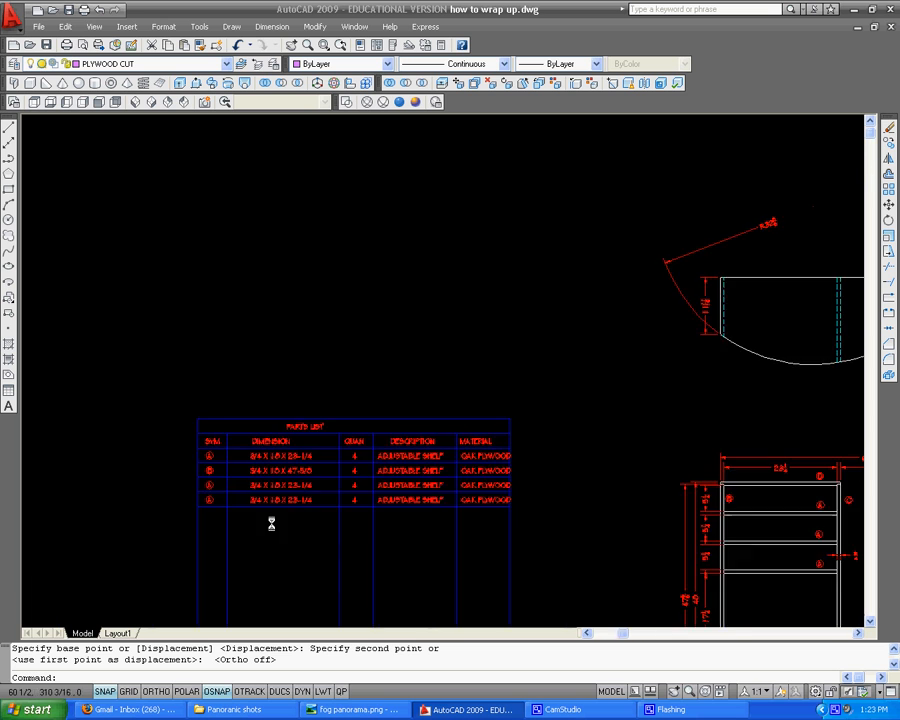
pyautogui.scroll(-3, 271, 523)
pyautogui.moveTo(300, 618); pyautogui.dragTo(509, 121, button='middle')
pyautogui.scroll(-6, 354, 546)
pyautogui.moveTo(412, 367); pyautogui.dragTo(503, 194, button='middle')
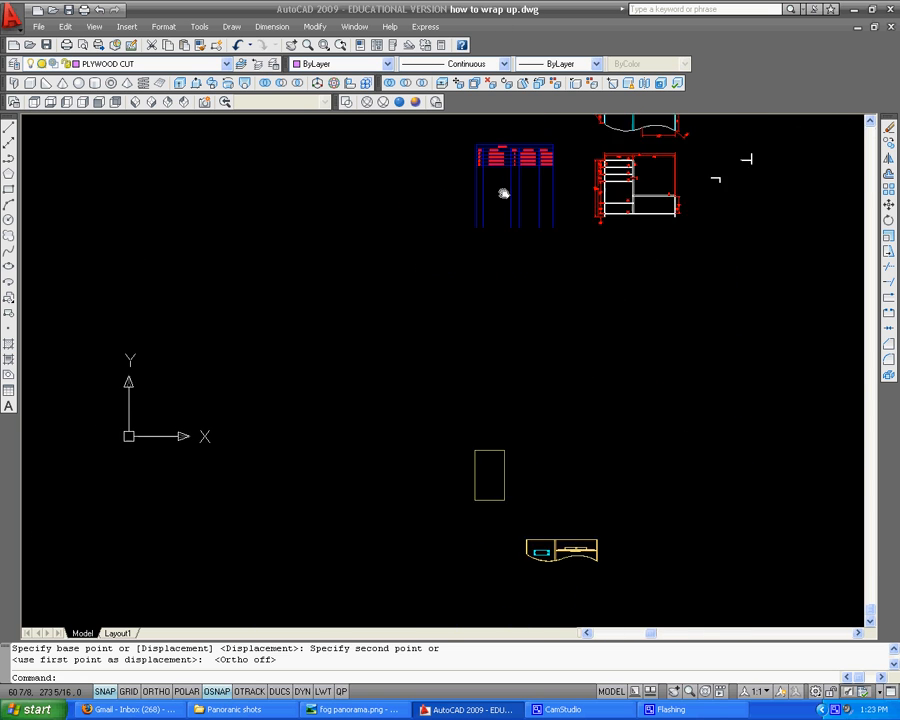
pyautogui.scroll(-3, 505, 194)
pyautogui.scroll(6, 505, 532)
pyautogui.moveTo(522, 296)
pyautogui.mouseDown(button='middle')
pyautogui.moveTo(424, 504)
pyautogui.moveTo(372, 566)
pyautogui.mouseUp(button='middle')
pyautogui.scroll(2, 321, 598)
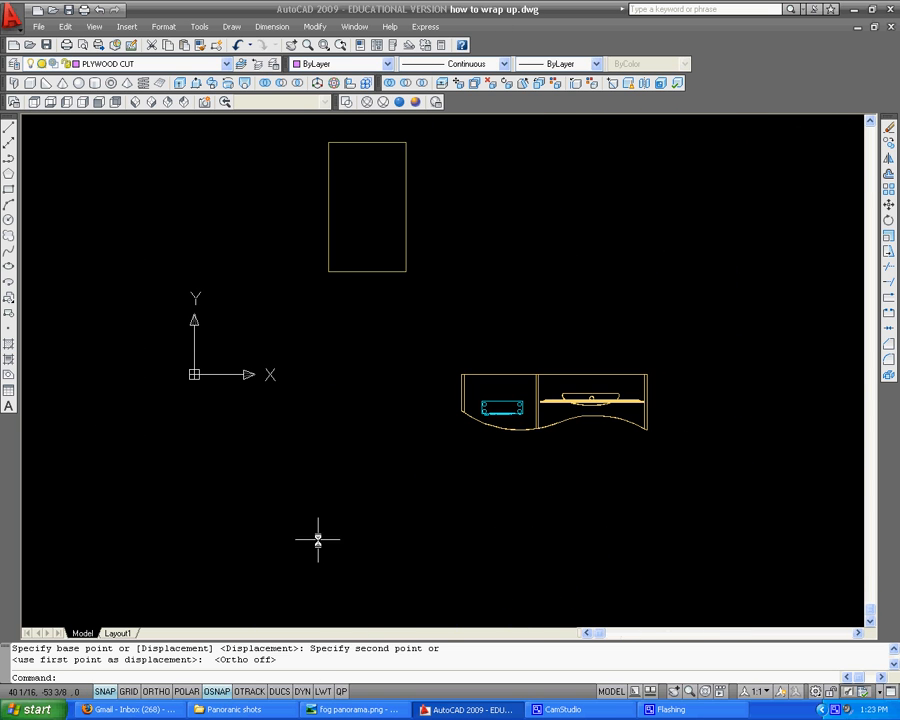
# - Draw a rectangle on the PLYWOOD CUT layer from 0,0 to 18,23.25
pyautogui.click(10, 190)
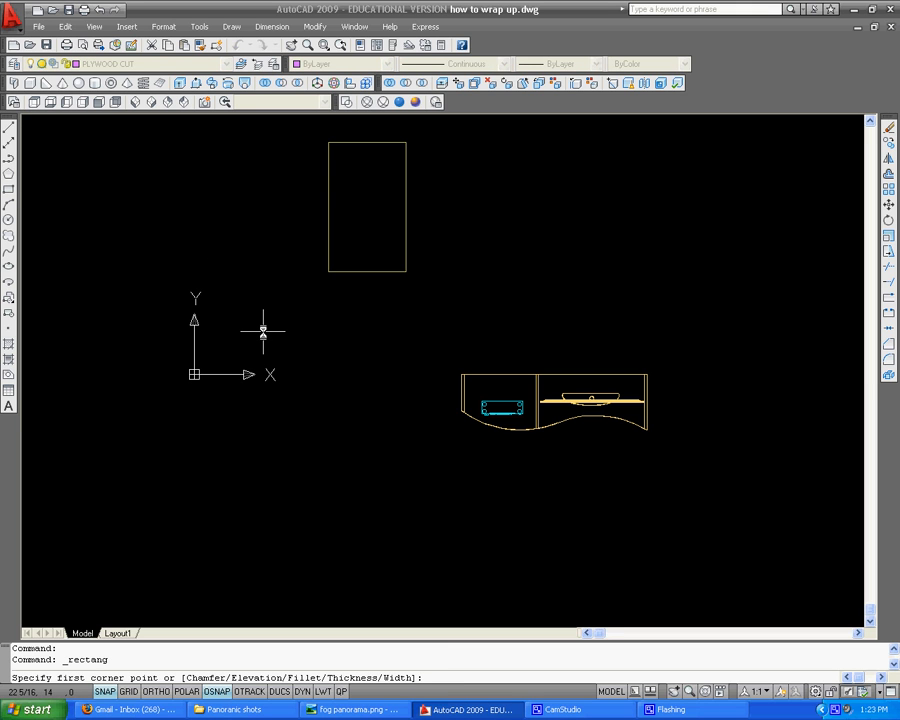
pyautogui.write('0,0')
pyautogui.press('Return')
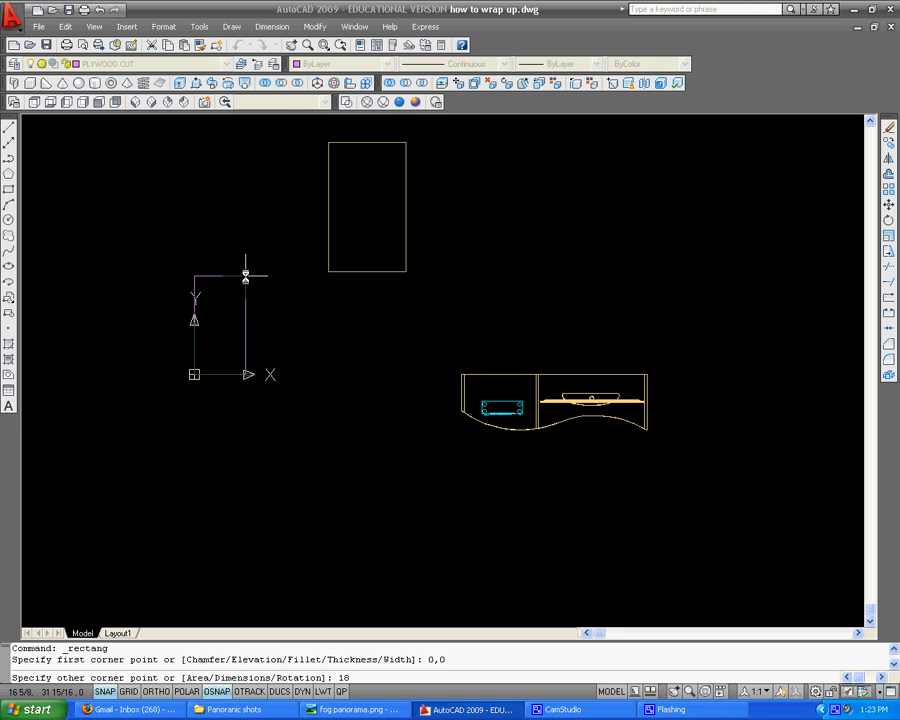
pyautogui.write('18,')
pyautogui.press('Return')
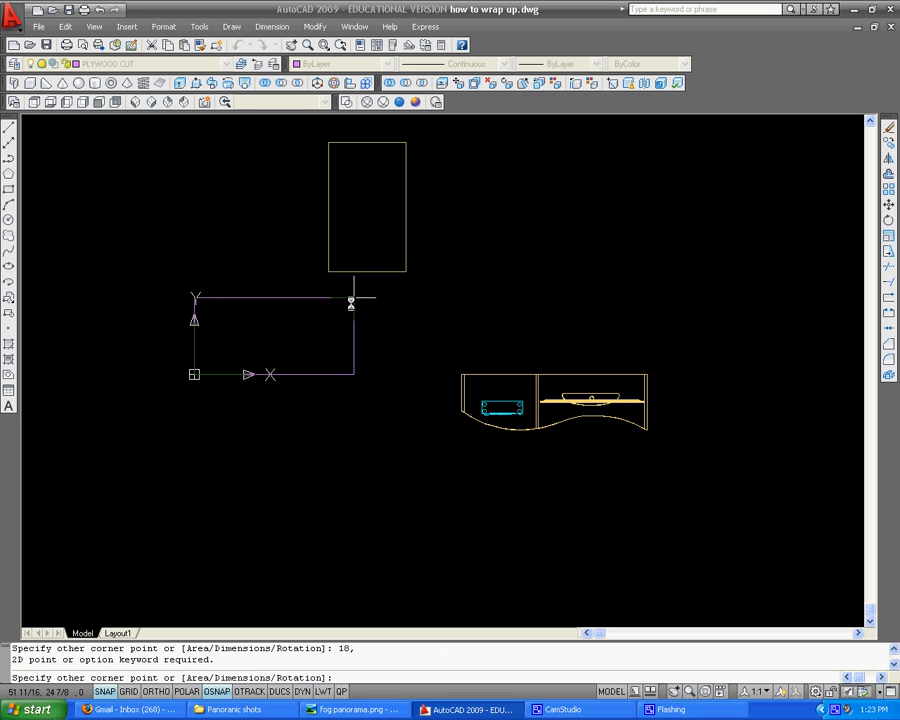
pyautogui.scroll(3, 337, 316)
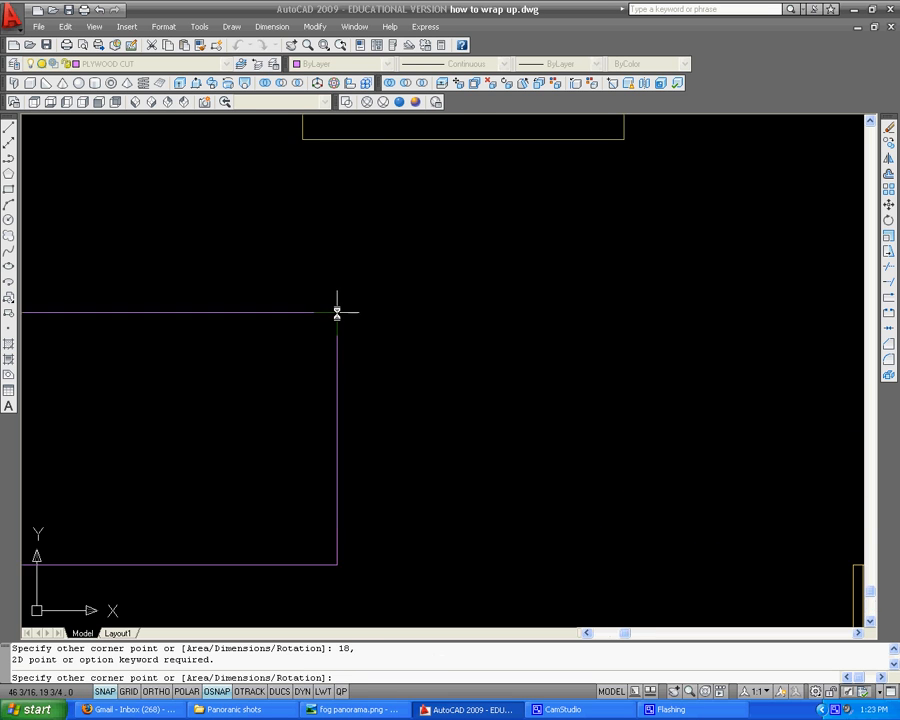
pyautogui.scroll(-5, 345, 310)
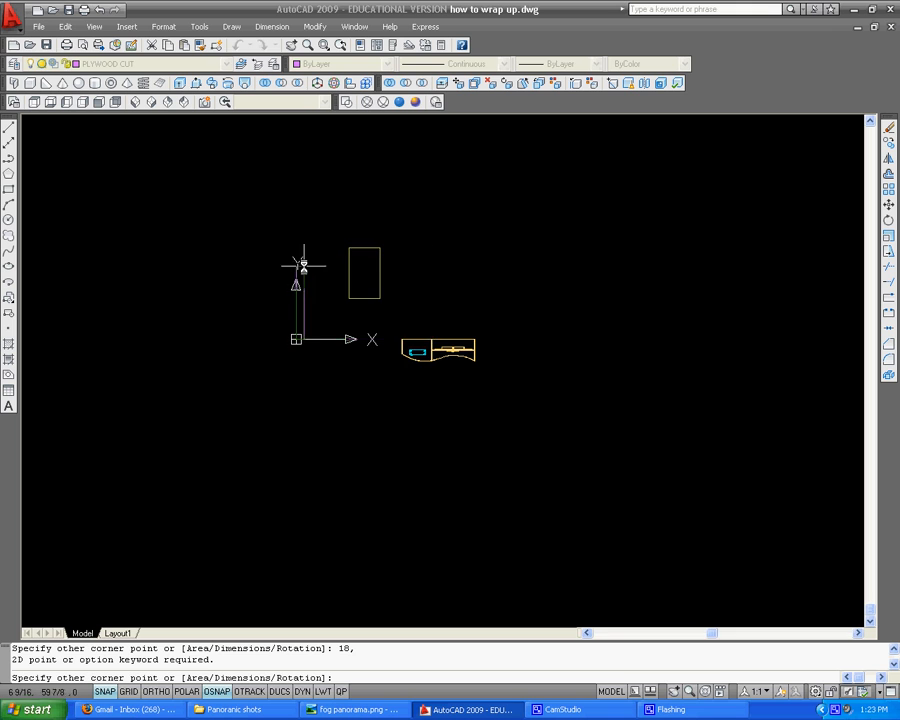
pyautogui.scroll(4, 310, 285)
pyautogui.scroll(5, 310, 330)
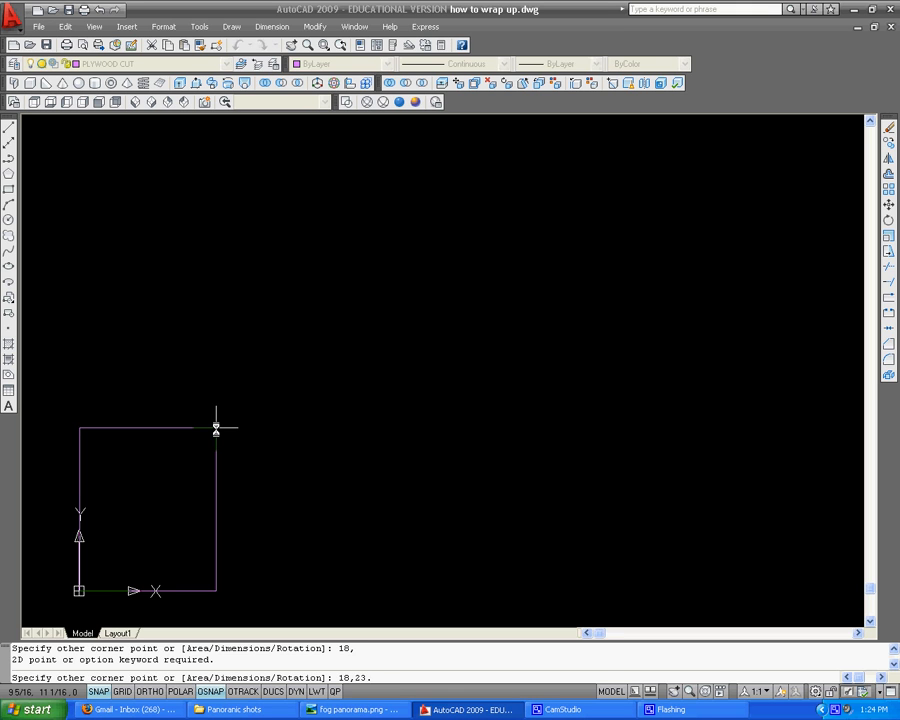
pyautogui.press('Return')
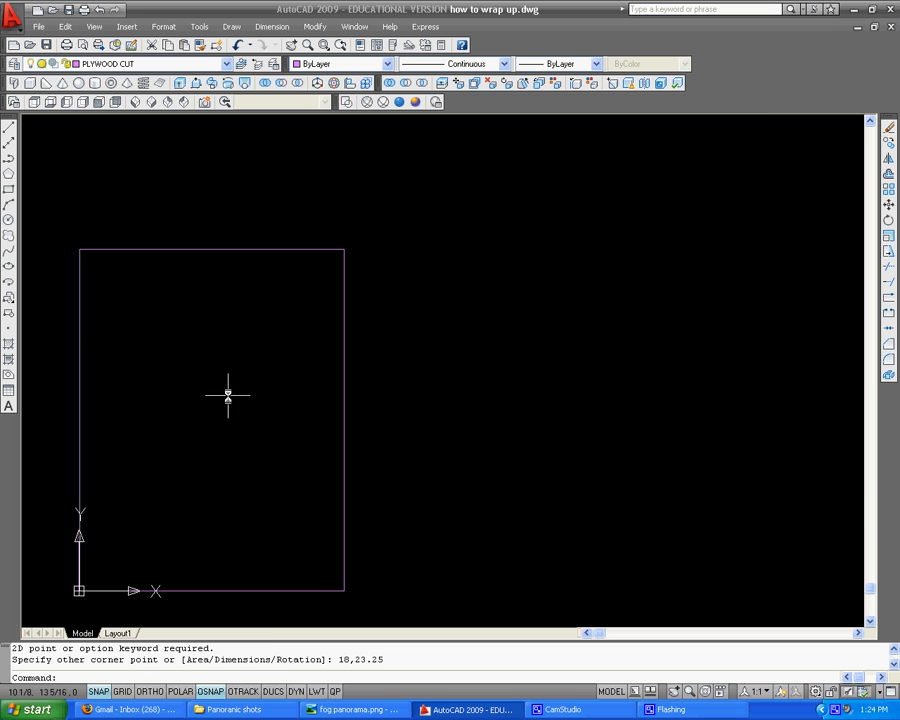
# - Erase the shelf rectangle at the origin and redraw it from 0,0 to 18,23.24
pyautogui.scroll(-6, 283, 392)
pyautogui.scroll(6, 291, 390)
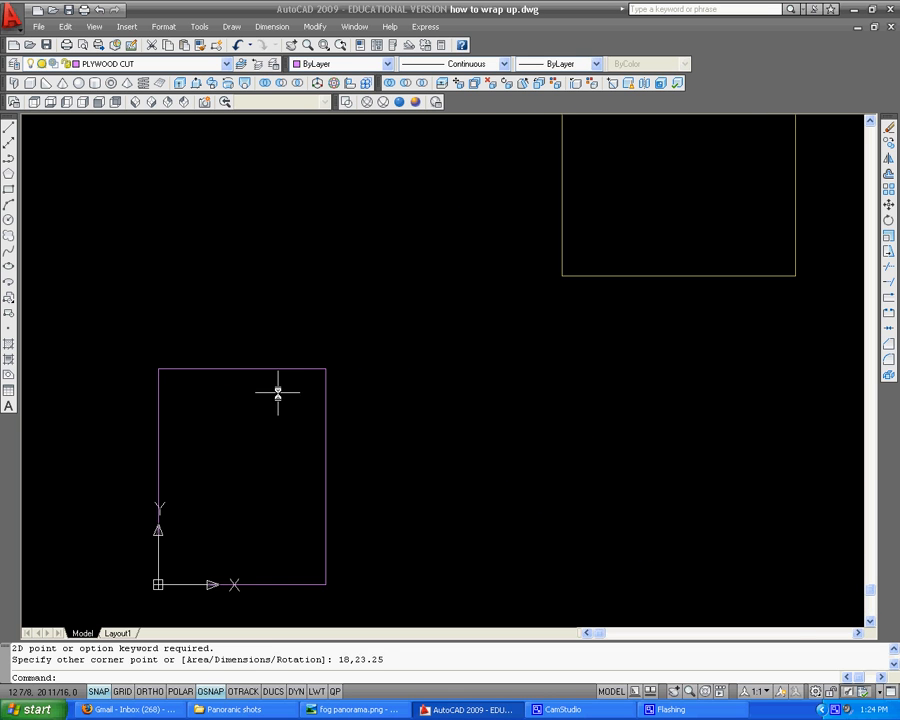
pyautogui.click(279, 369)
pyautogui.press('Delete')
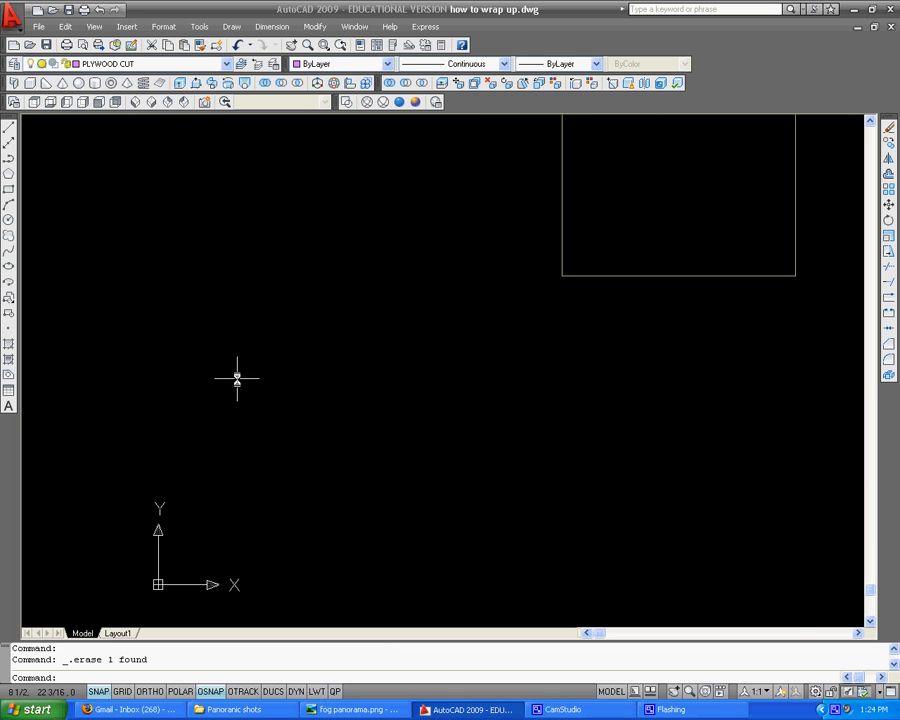
pyautogui.click(8, 189)
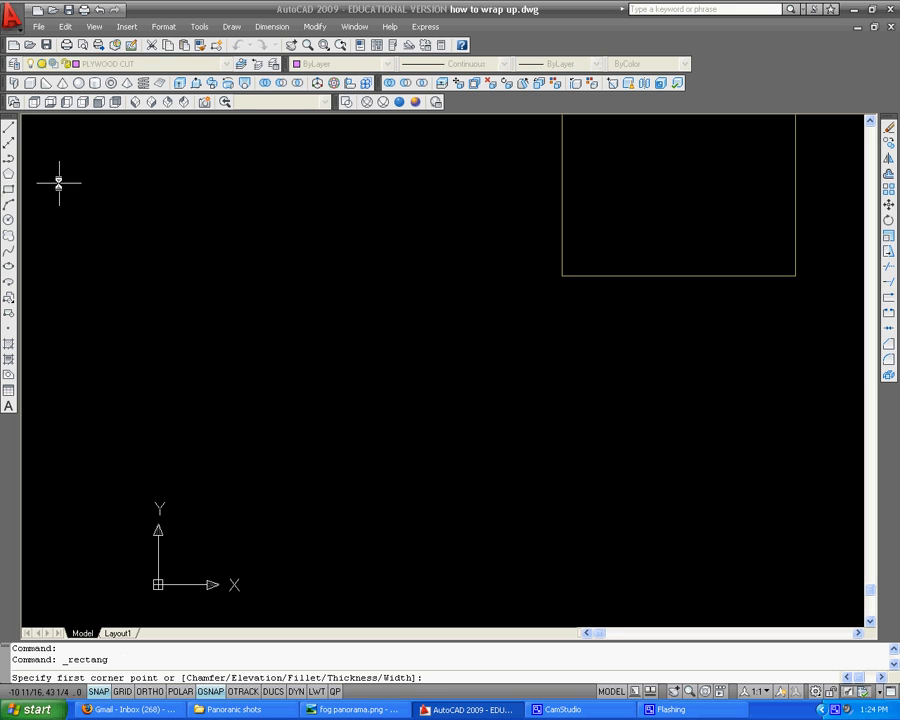
pyautogui.write('0,')
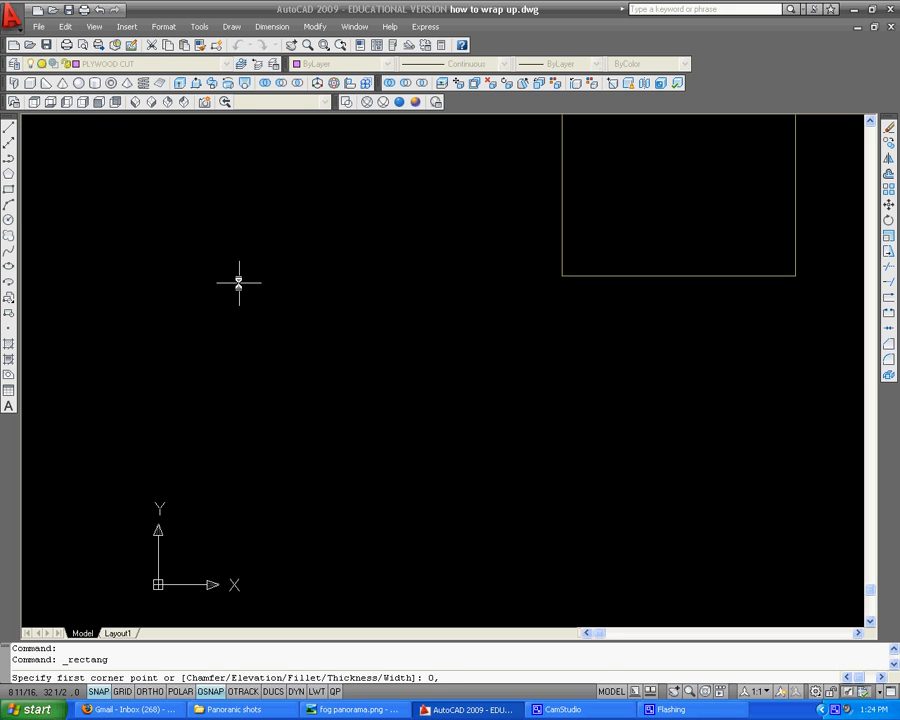
pyautogui.write('0')
pyautogui.press('Return')
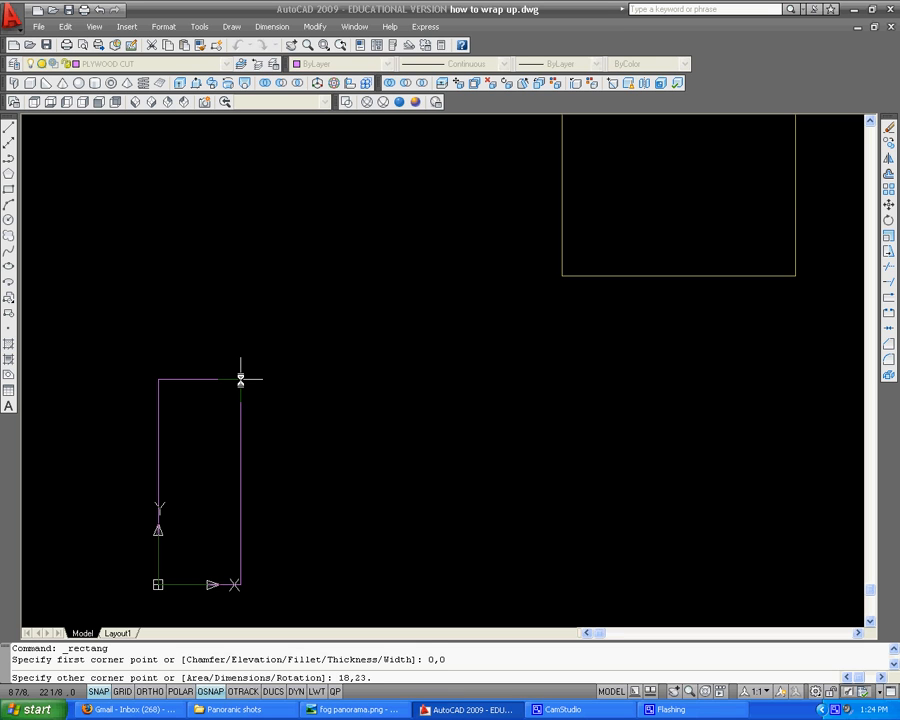
pyautogui.press('Return')
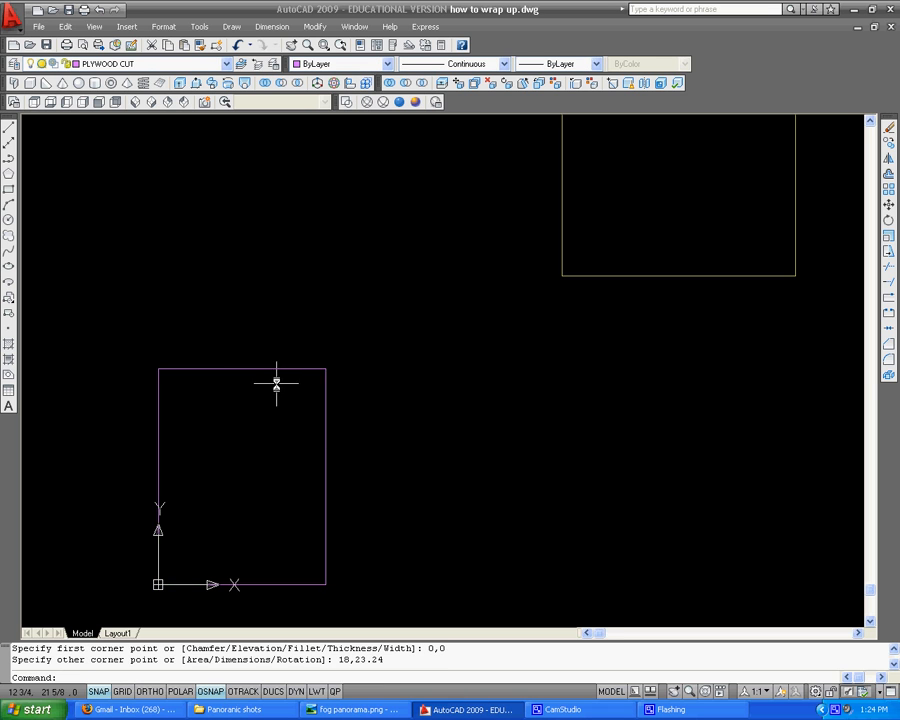
# - Move the shelf rectangle by its lower-left corner onto the lower-left corner of the plywood sheet
pyautogui.scroll(-2, 276, 379)
pyautogui.scroll(-2, 270, 379)
pyautogui.scroll(1, 270, 378)
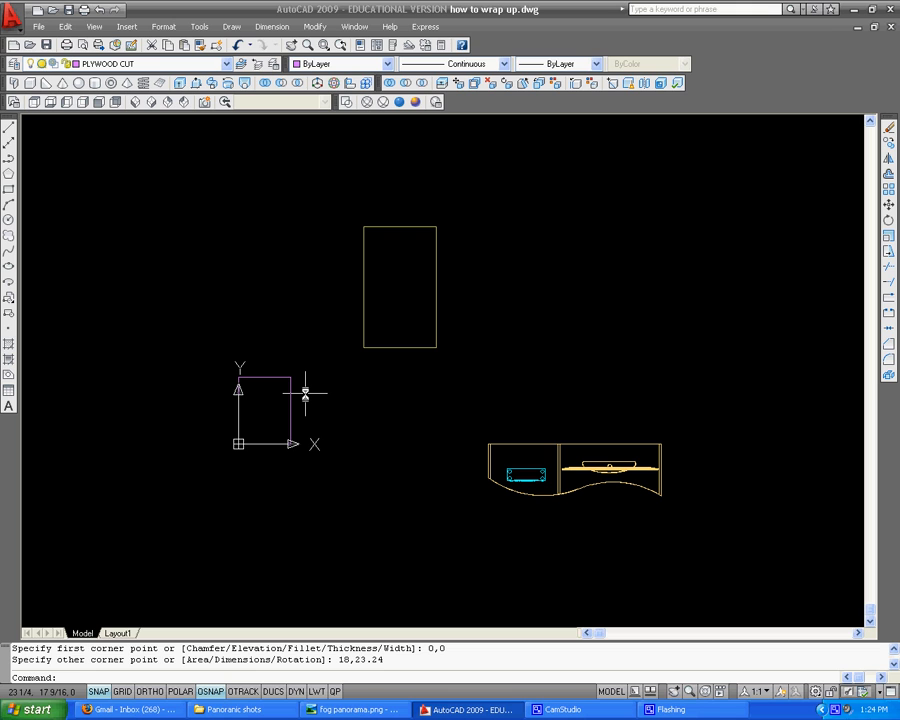
pyautogui.click(239, 400)
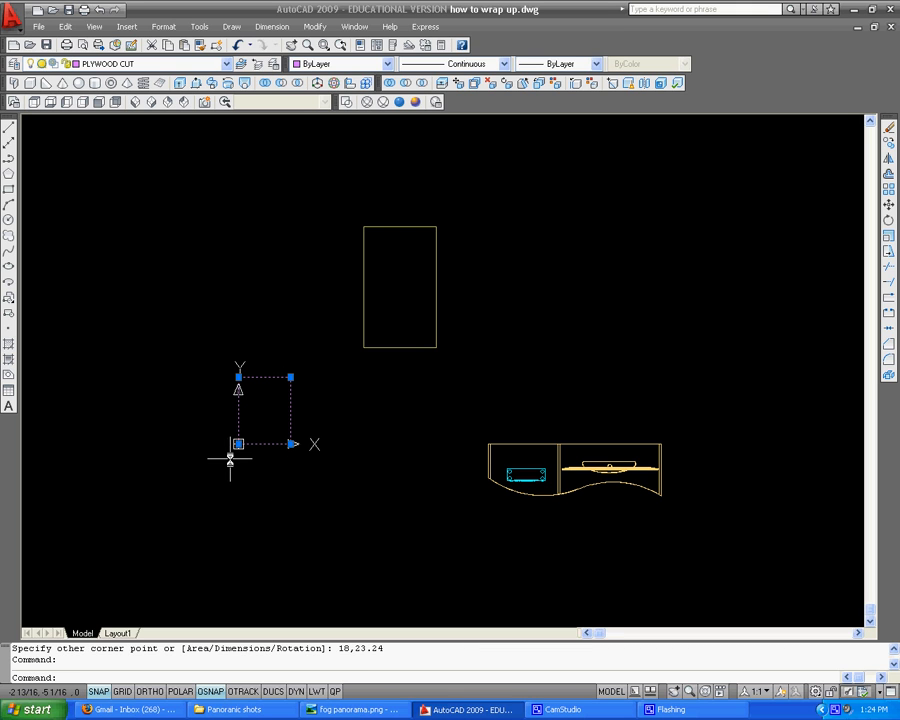
pyautogui.press('Return')
pyautogui.click(238, 444)
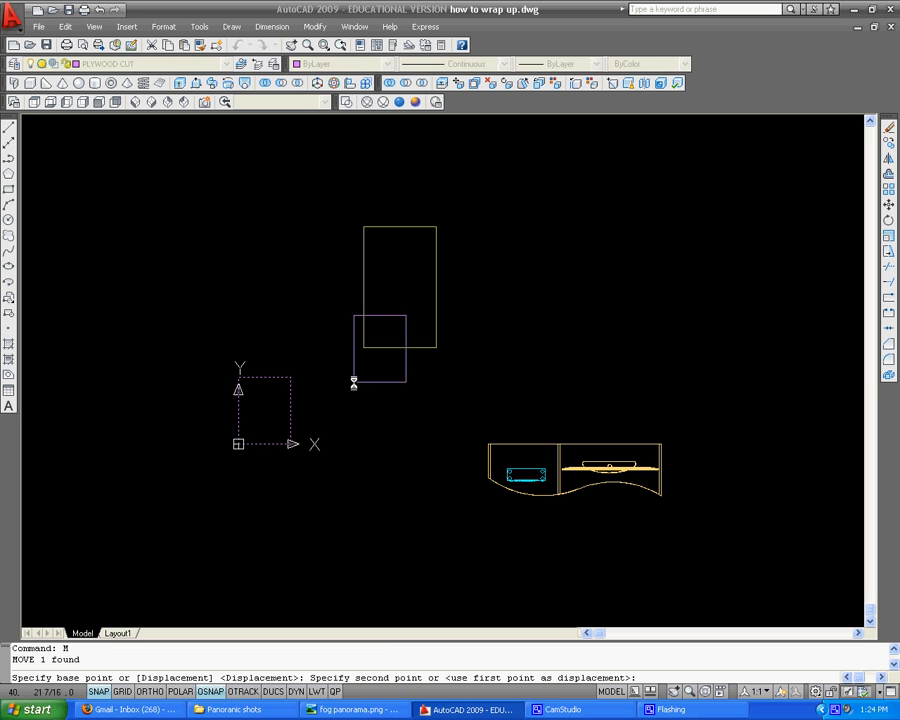
pyautogui.click(363, 347)
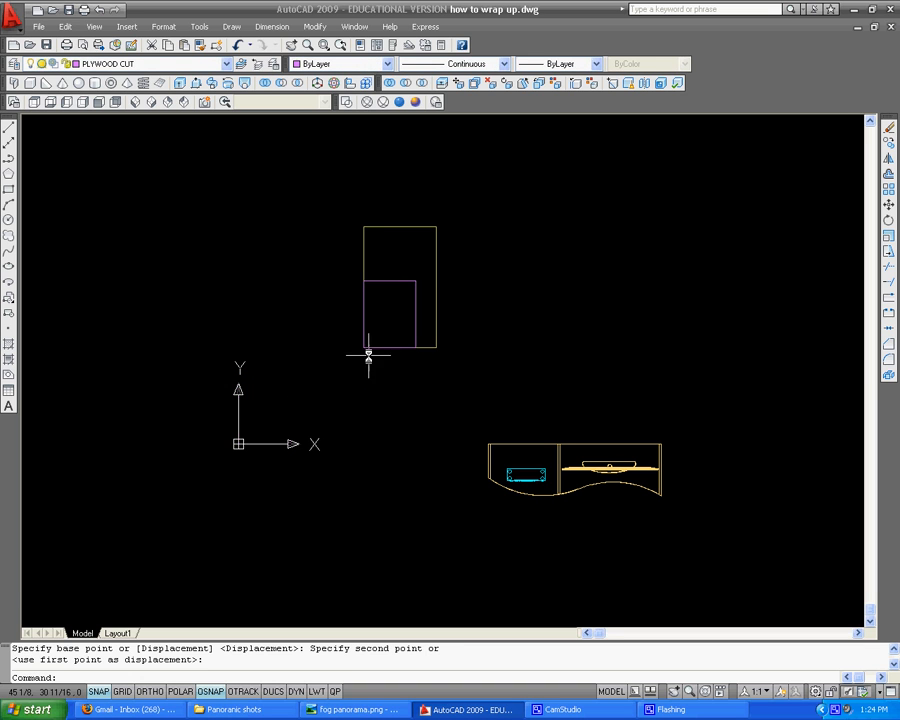
# - Erase the shelf rectangle placed inside the plywood sheet
pyautogui.scroll(-1, 440, 307)
pyautogui.moveTo(353, 411); pyautogui.dragTo(283, 534, button='middle')
pyautogui.scroll(-5, 464, 259)
pyautogui.scroll(5, 382, 153)
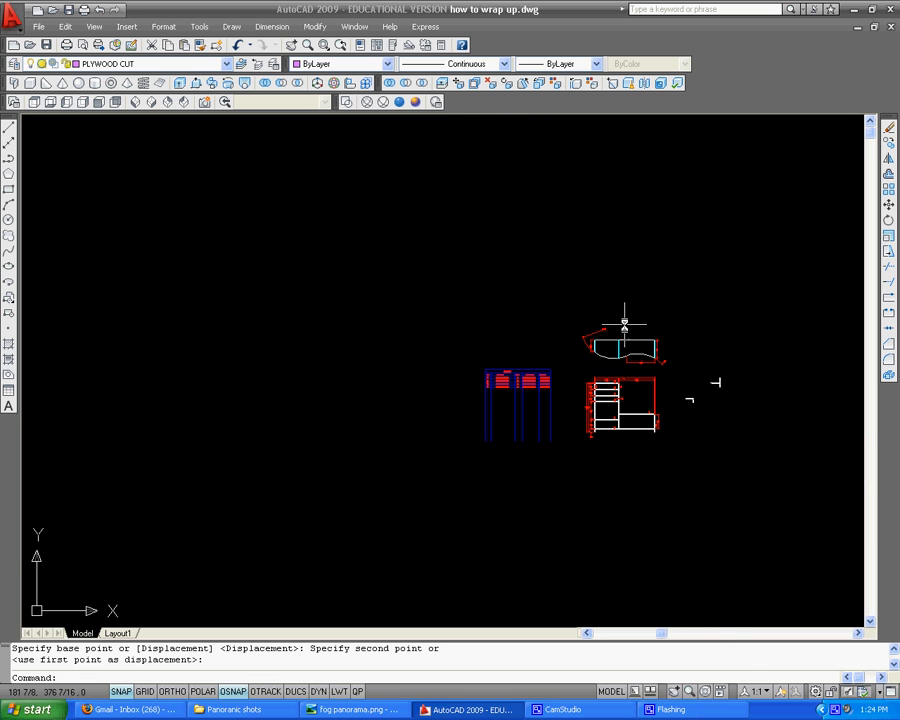
pyautogui.moveTo(490, 330); pyautogui.dragTo(344, 138, button='middle')
pyautogui.scroll(3, 375, 495)
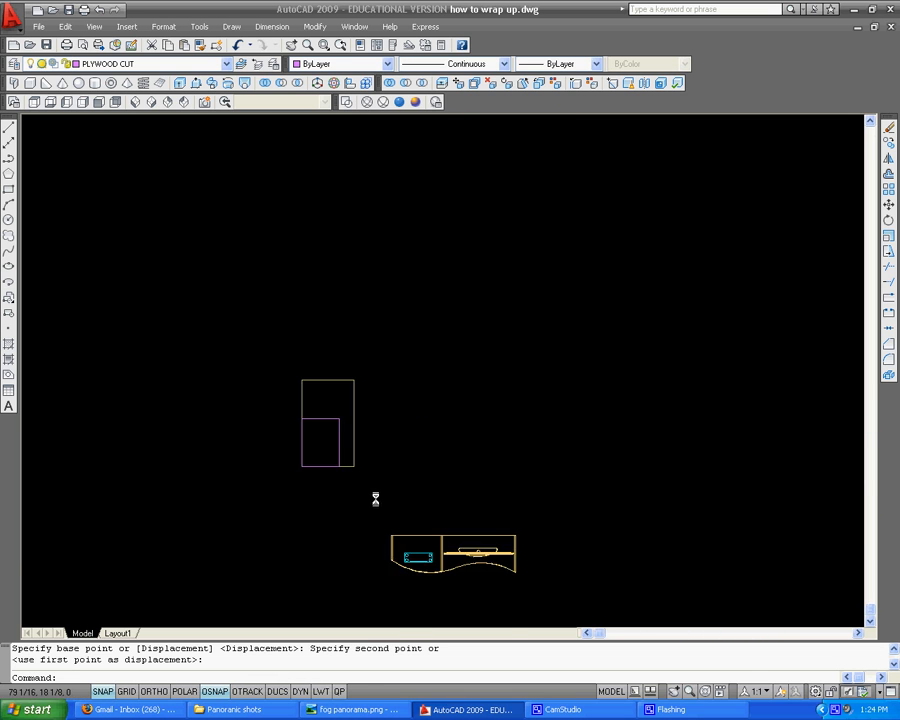
pyautogui.scroll(3, 375, 499)
pyautogui.press('Escape')
pyautogui.click(301, 392)
pyautogui.press('Delete')
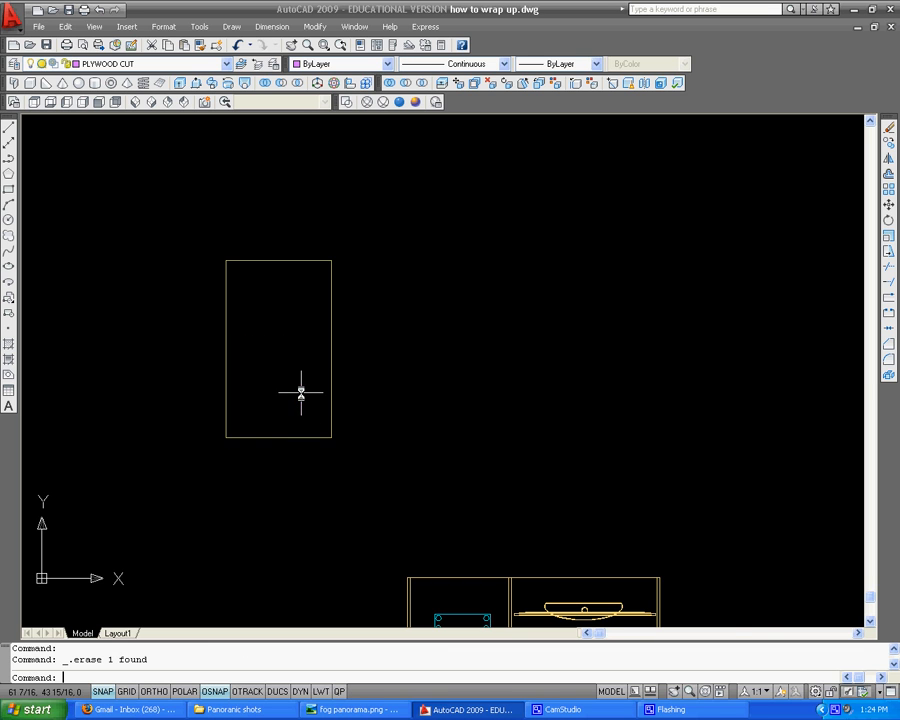
# - Draw a rectangle on the PLYWOOD CUT layer starting at 0,0 with 23-1/4 entered for its opposite corner
pyautogui.scroll(-4, 238, 436)
pyautogui.scroll(4, 260, 376)
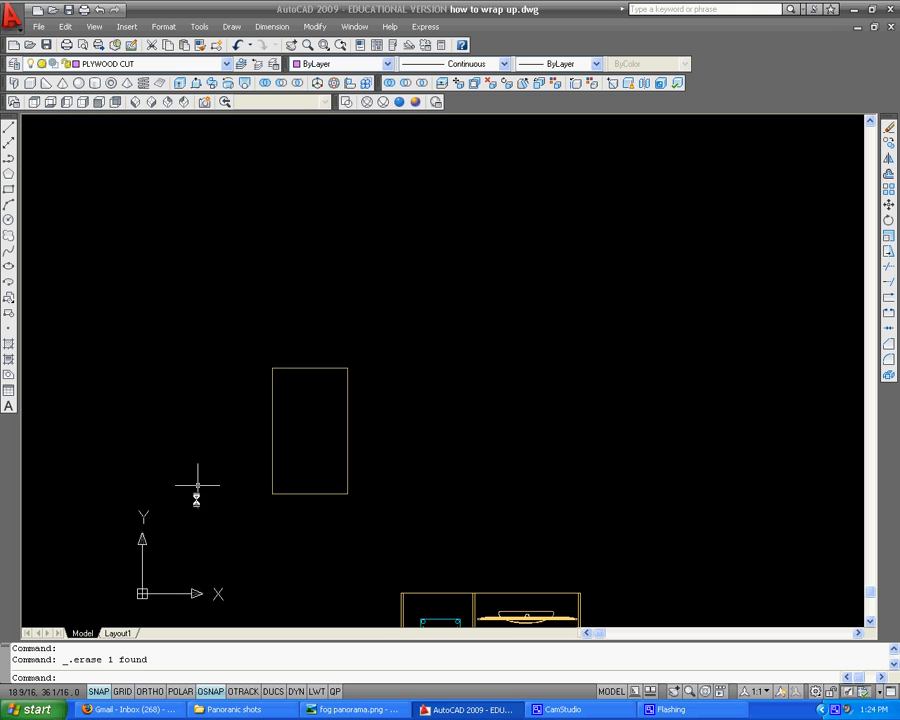
pyautogui.click(8, 190)
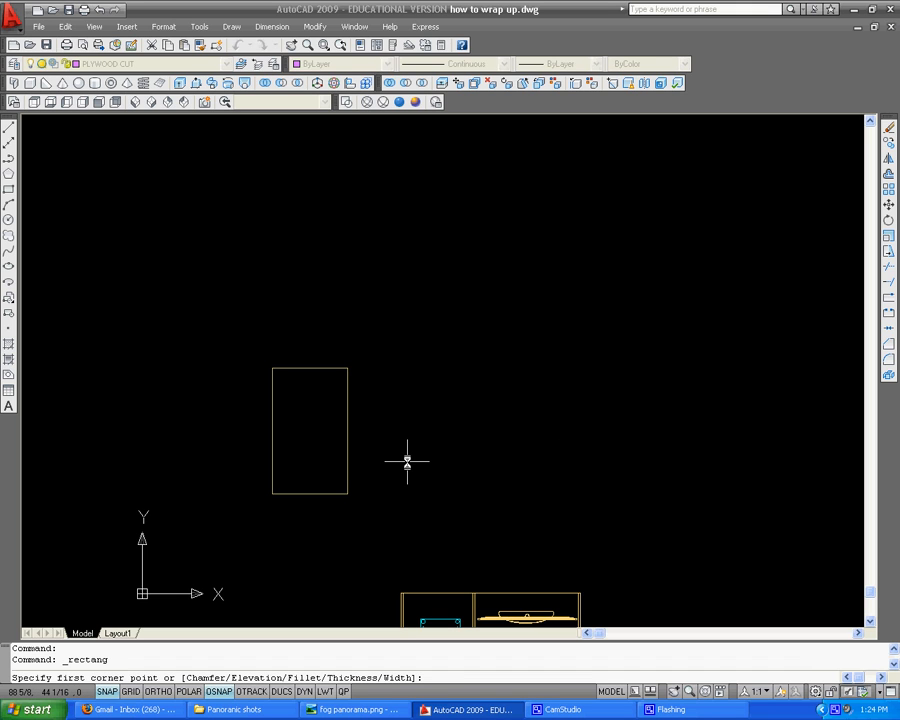
pyautogui.write('0,0')
pyautogui.press('Return')
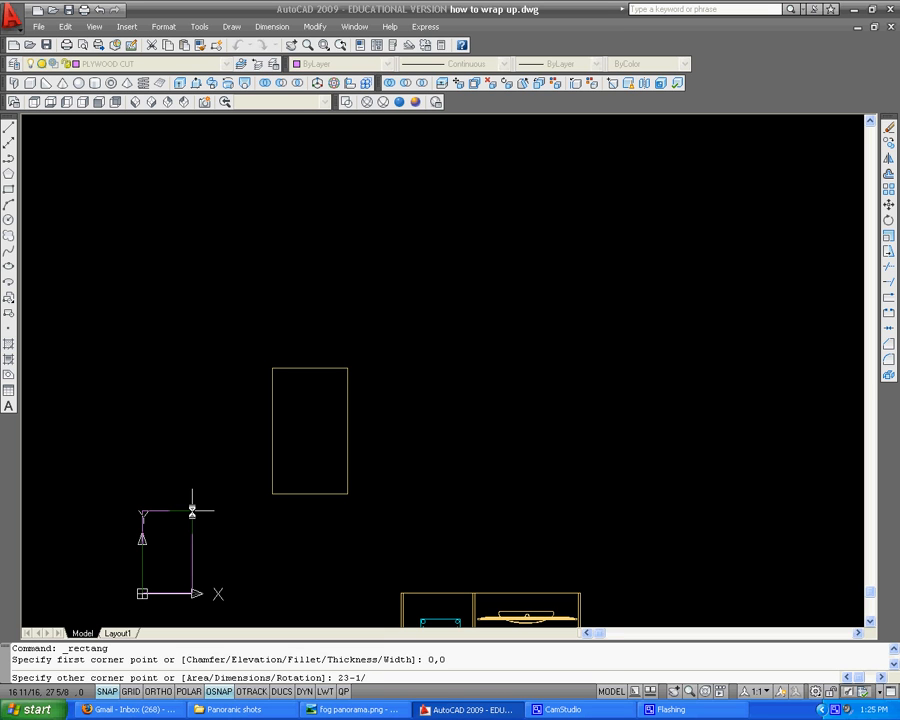
pyautogui.press('Return')
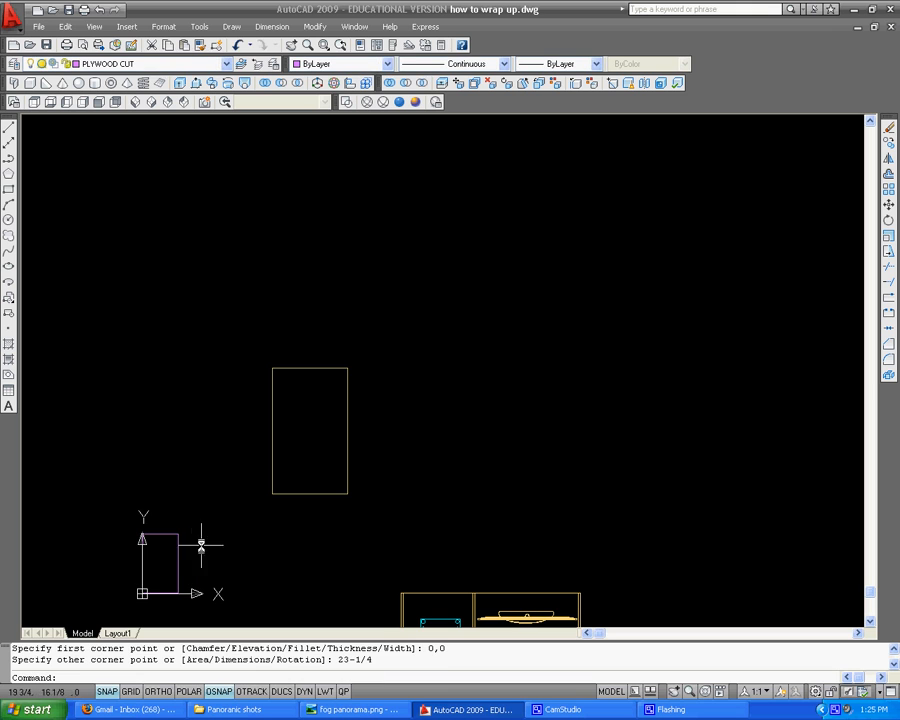
# - Move the new cut rectangle from the origin so its lower-left corner sits on the plywood sheet's lower-left corner
pyautogui.click(175, 535)
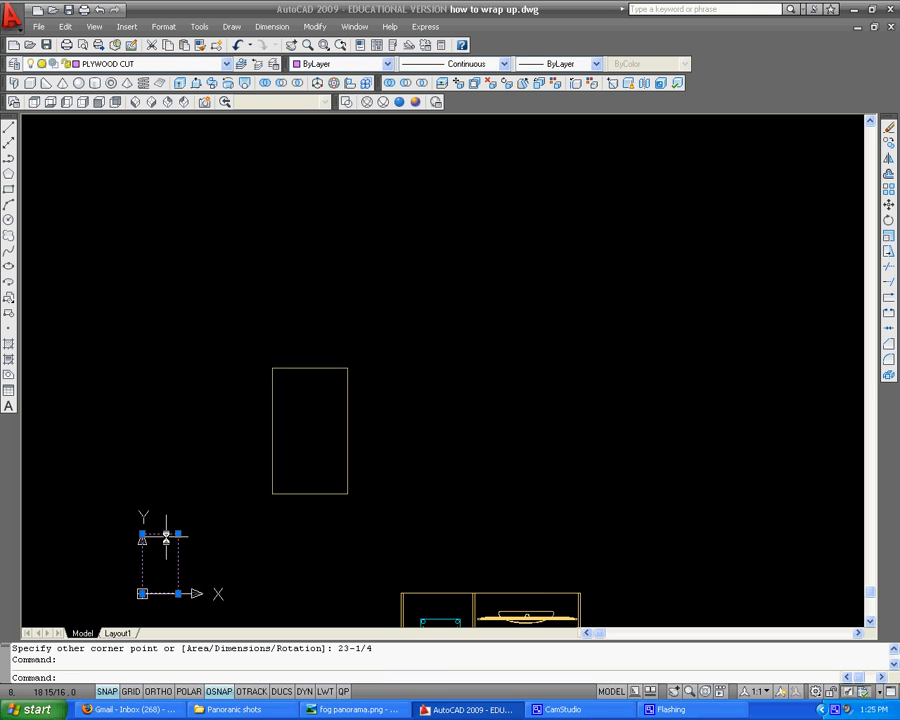
pyautogui.press('Return')
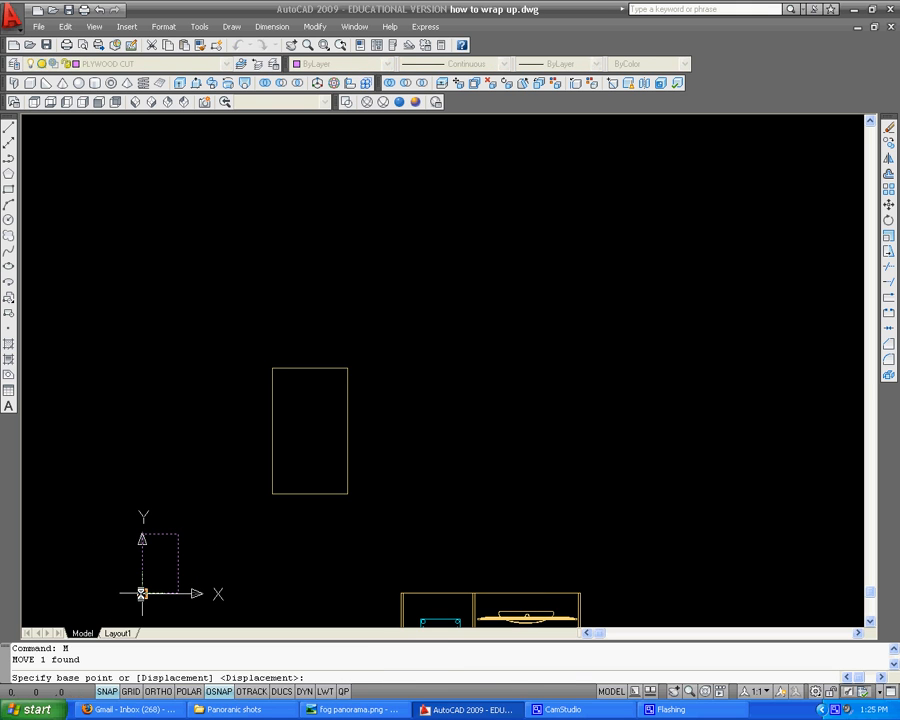
pyautogui.click(142, 593)
pyautogui.click(273, 493)
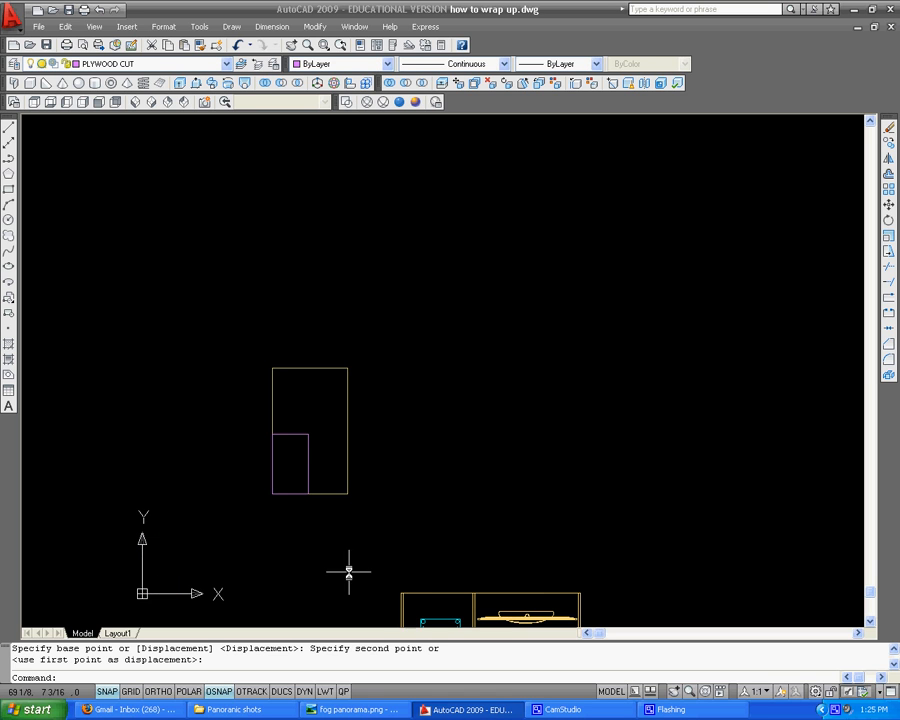
# - Add a vertical linear dimension to the full height of the plywood sheet, placed outside its right edge
pyautogui.scroll(5, 331, 516)
pyautogui.scroll(-3, 321, 516)
pyautogui.scroll(5, 306, 510)
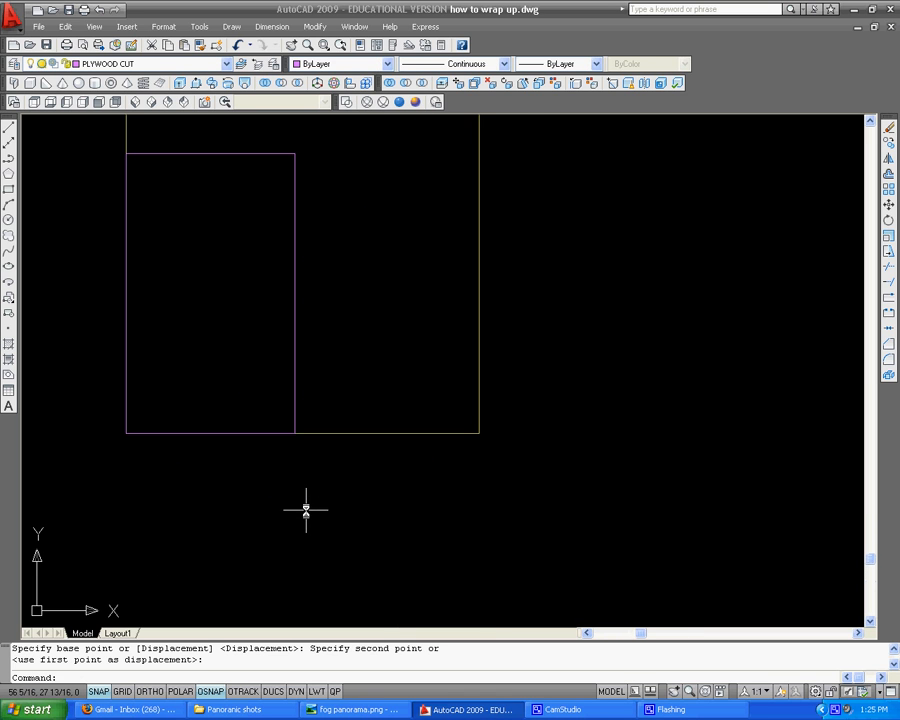
pyautogui.moveTo(309, 516)
pyautogui.mouseDown(button='middle')
pyautogui.moveTo(596, 622)
pyautogui.moveTo(448, 600)
pyautogui.mouseUp(button='middle')
pyautogui.scroll(-4, 448, 600)
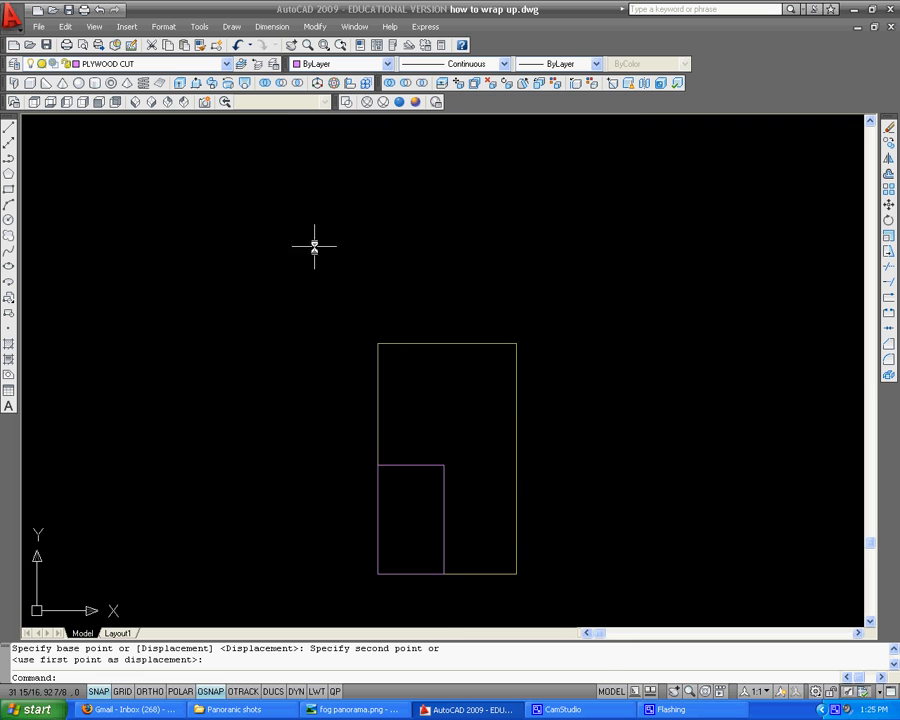
pyautogui.click(271, 26)
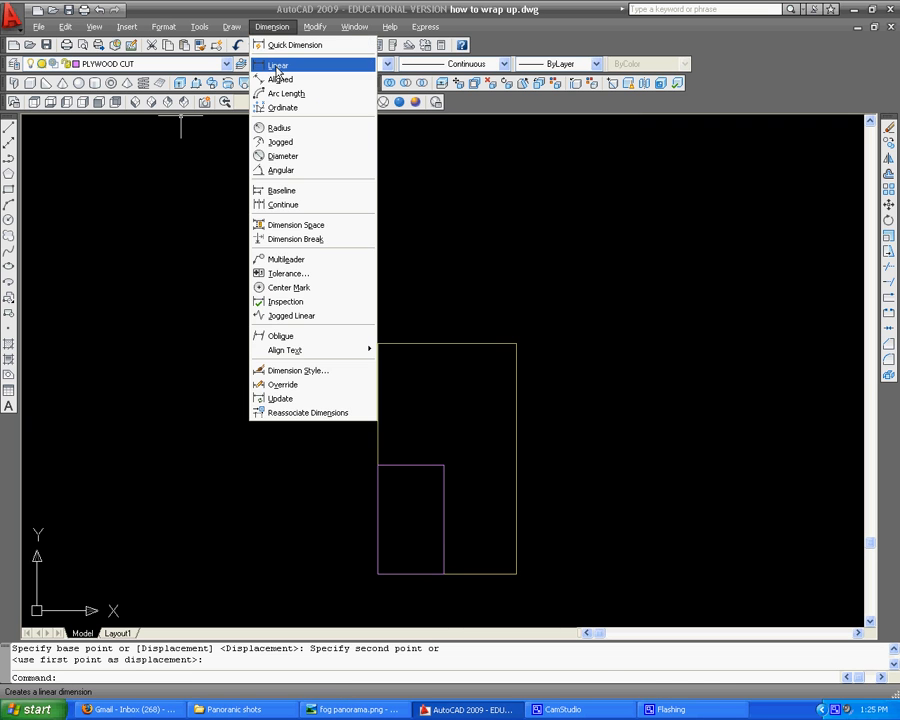
pyautogui.click(280, 62)
pyautogui.click(516, 344)
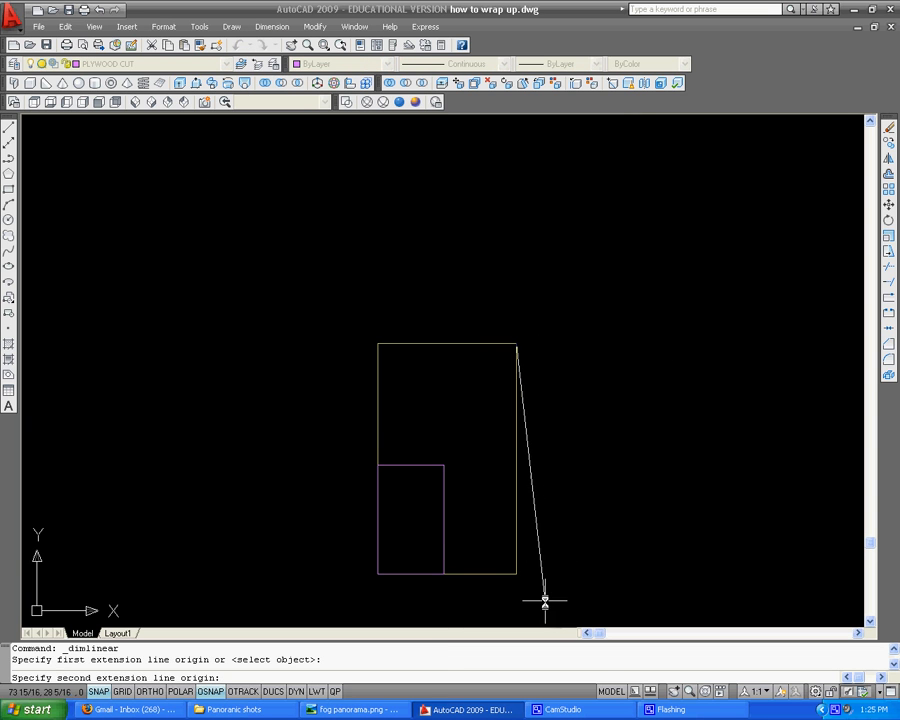
pyautogui.click(516, 574)
pyautogui.click(542, 504)
# - Add a horizontal linear dimension to the plywood sheet's width, placed above its upper edge
pyautogui.scroll(4, 502, 452)
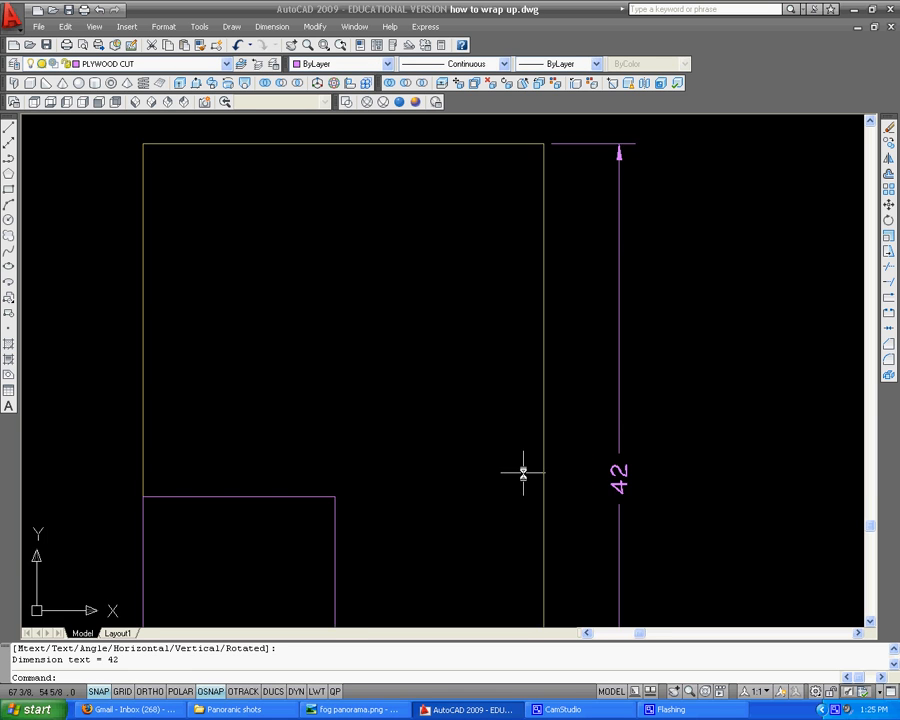
pyautogui.scroll(-4, 522, 472)
pyautogui.moveTo(514, 474); pyautogui.dragTo(362, 338, button='middle')
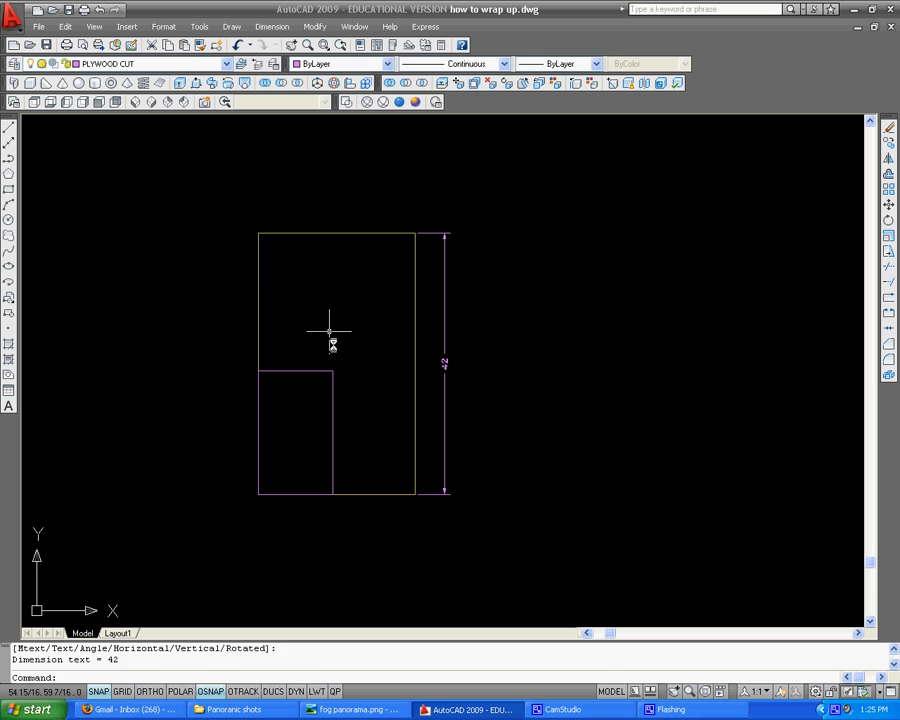
pyautogui.press('Return')
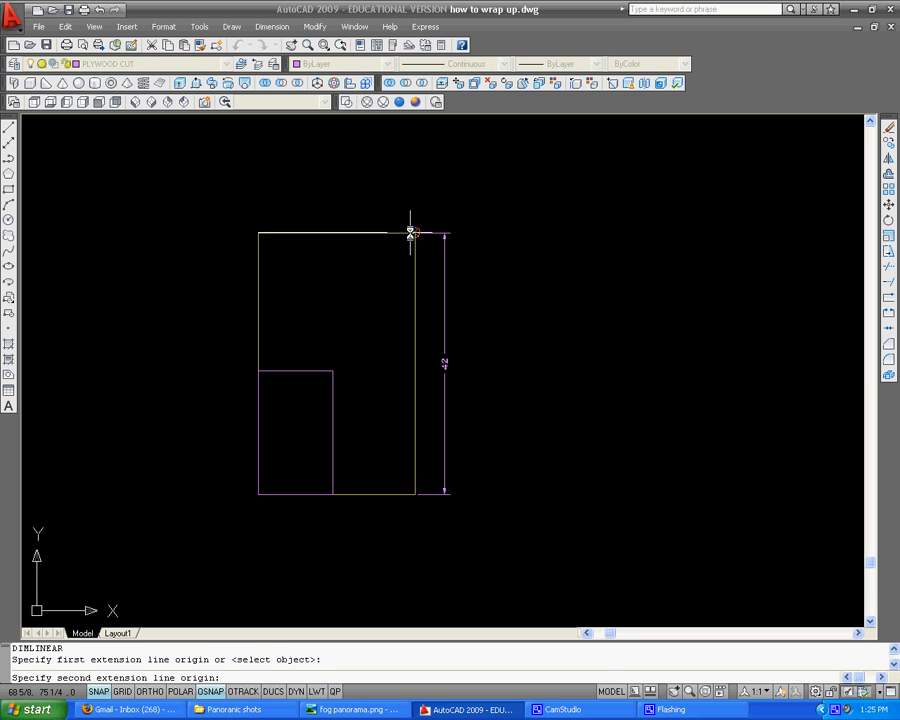
pyautogui.click(410, 233)
pyautogui.click(259, 233)
pyautogui.click(386, 175)
# - Erase the plywood sheet outline together with its width and height dimensions, keeping the cut rectangle
pyautogui.scroll(-5, 405, 212)
pyautogui.scroll(3, 428, 300)
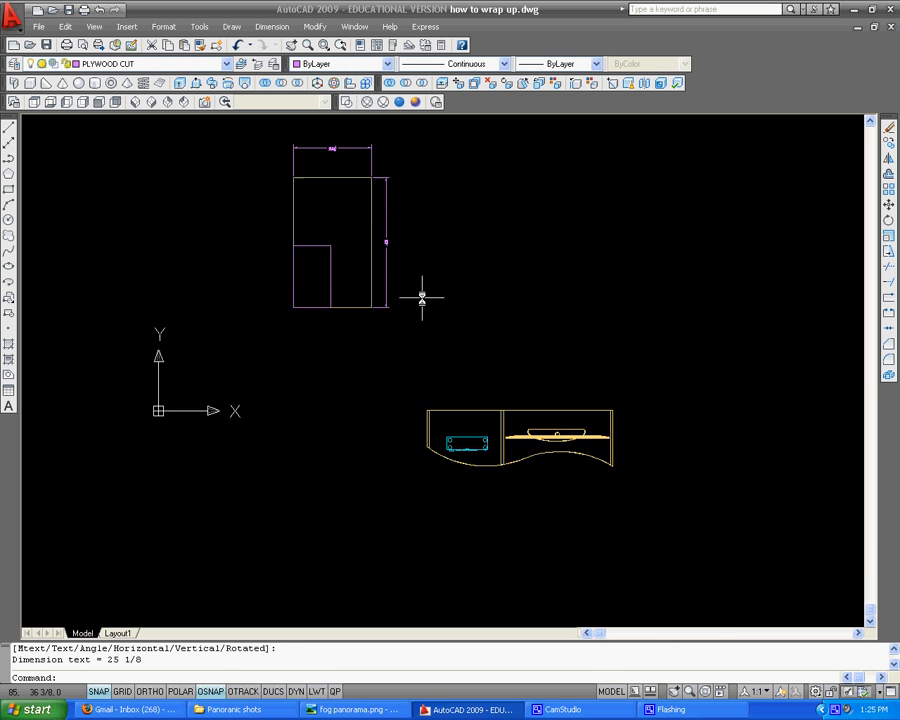
pyautogui.scroll(-4, 423, 330)
pyautogui.scroll(6, 376, 297)
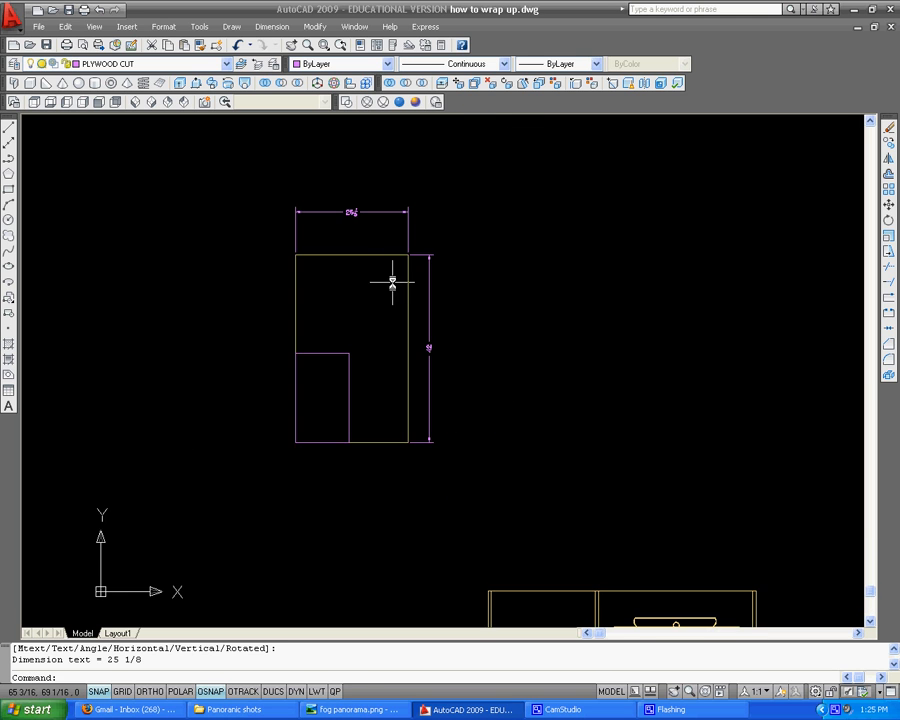
pyautogui.scroll(5, 392, 283)
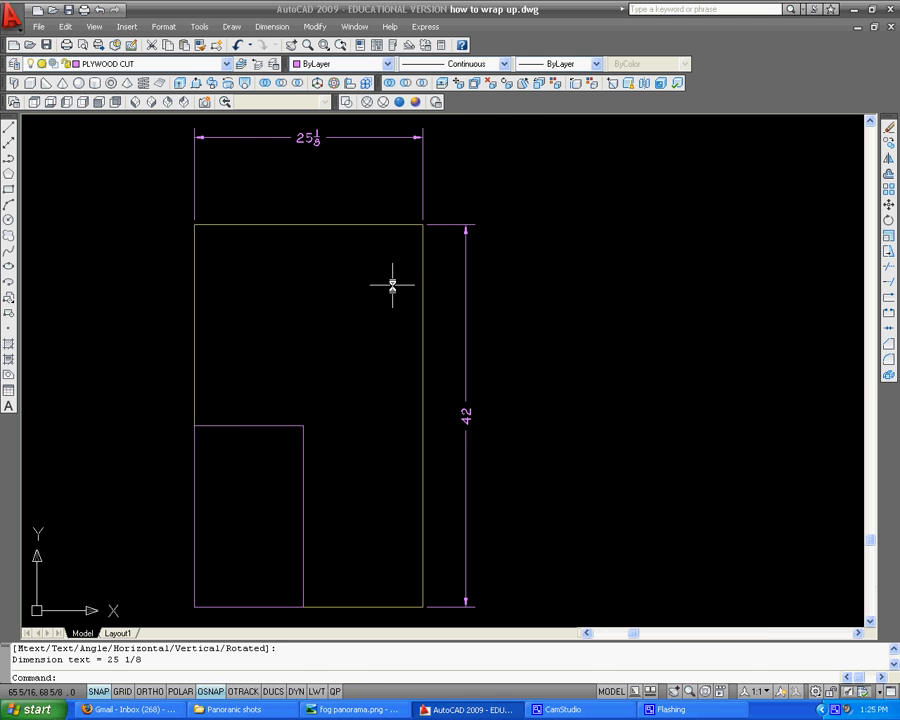
pyautogui.press('Escape')
pyautogui.press('Escape')
pyautogui.click(485, 190)
pyautogui.click(389, 270)
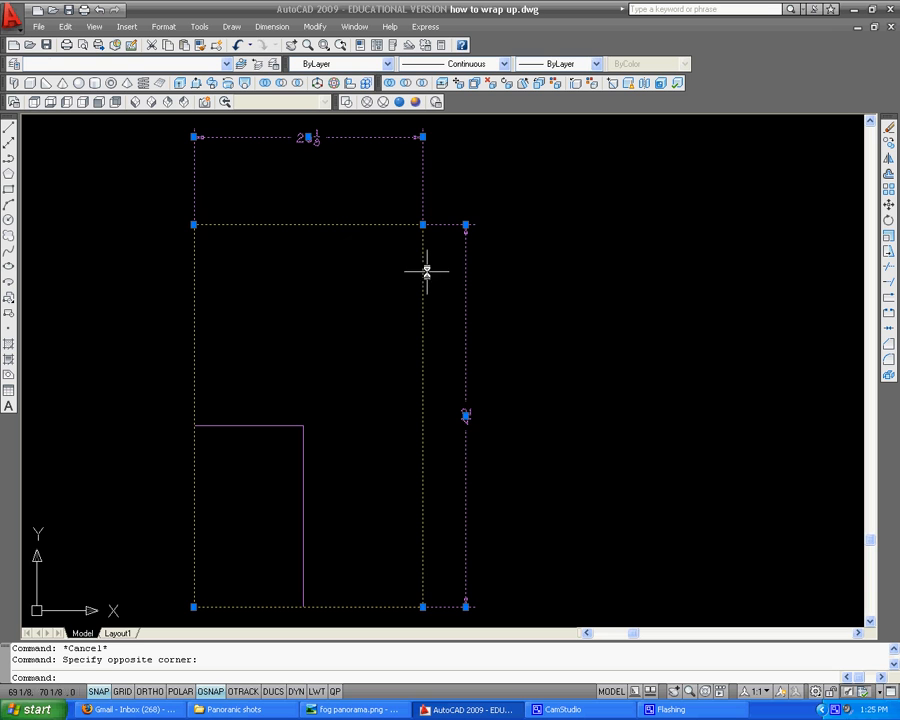
pyautogui.press('Delete')
# - Make PLYWOOD the current layer and draw a sheet rectangle from 0,0 to 48,96
pyautogui.scroll(-4, 357, 391)
pyautogui.moveTo(357, 391); pyautogui.dragTo(465, 410, button='middle')
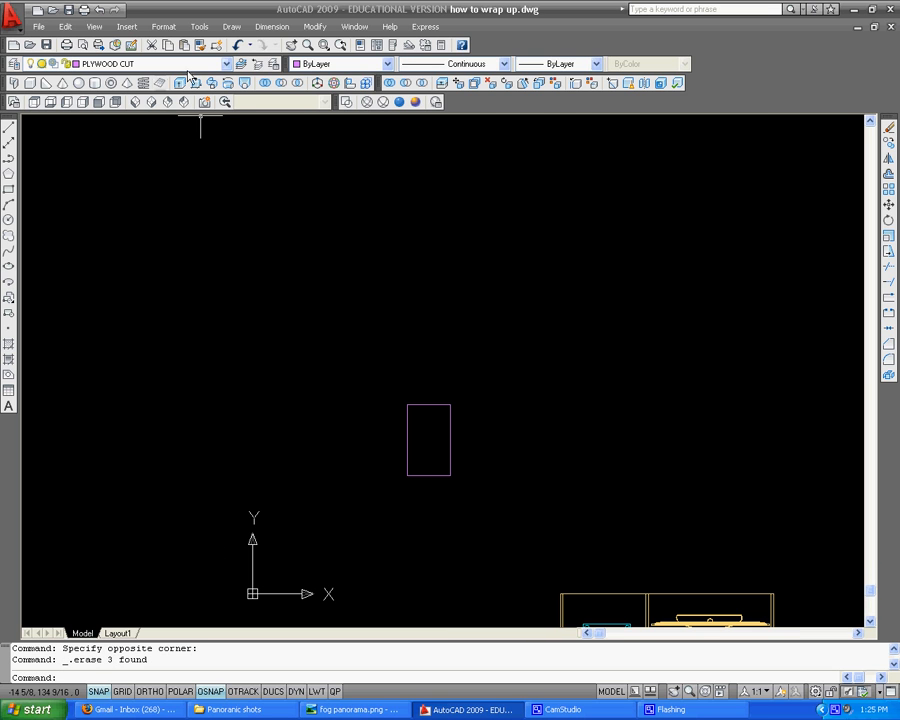
pyautogui.click(233, 27)
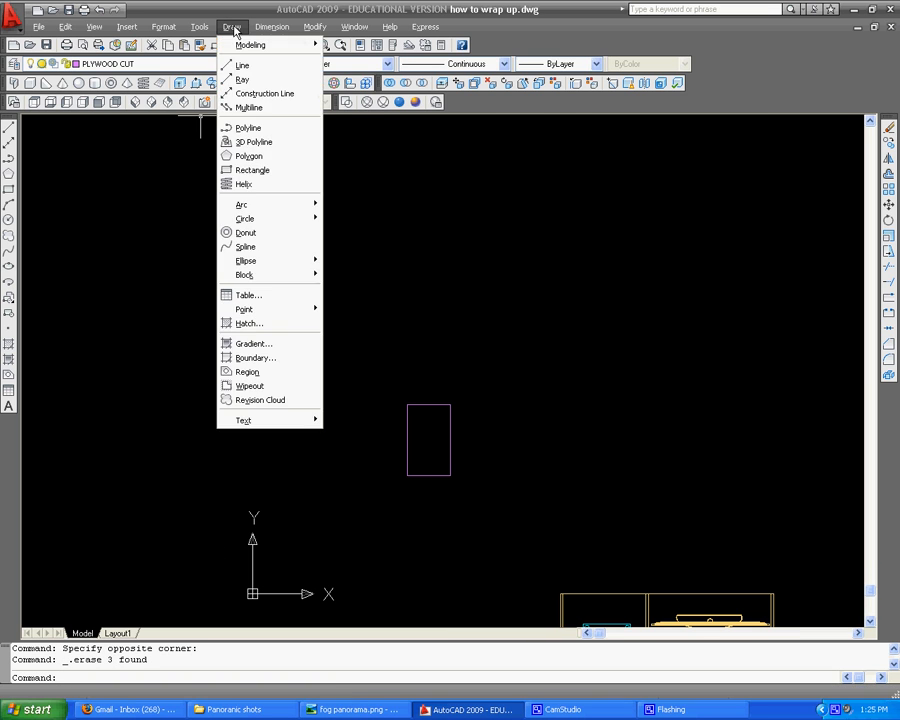
pyautogui.click(150, 64)
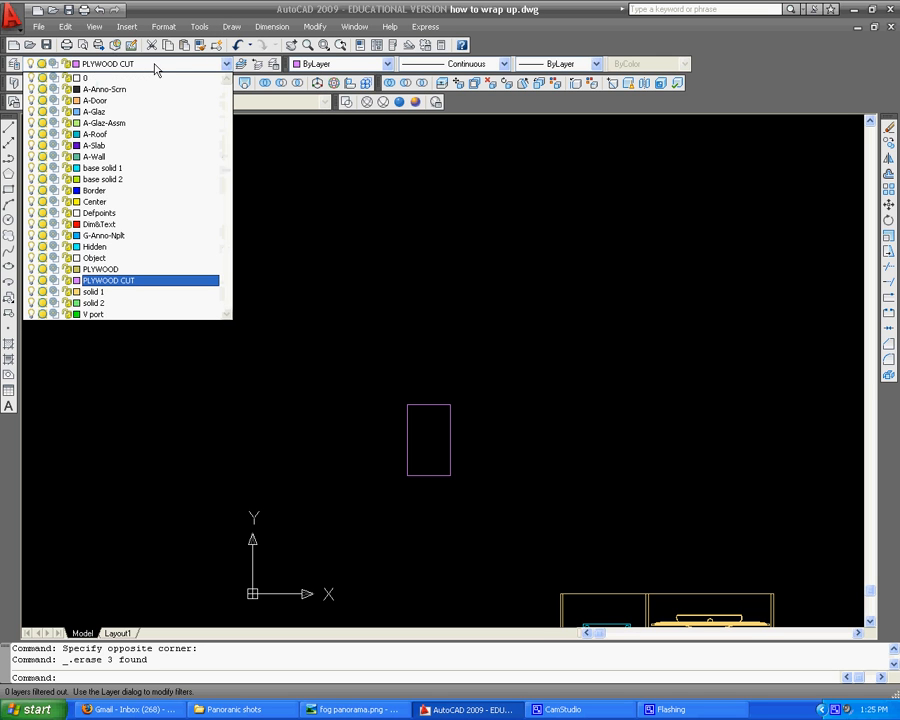
pyautogui.click(200, 267)
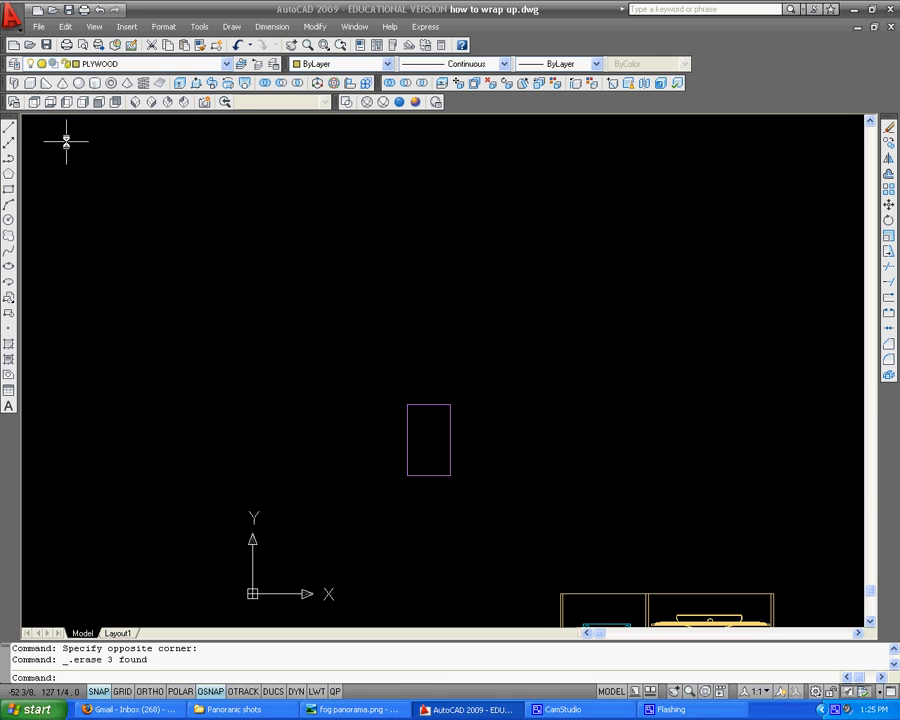
pyautogui.click(9, 189)
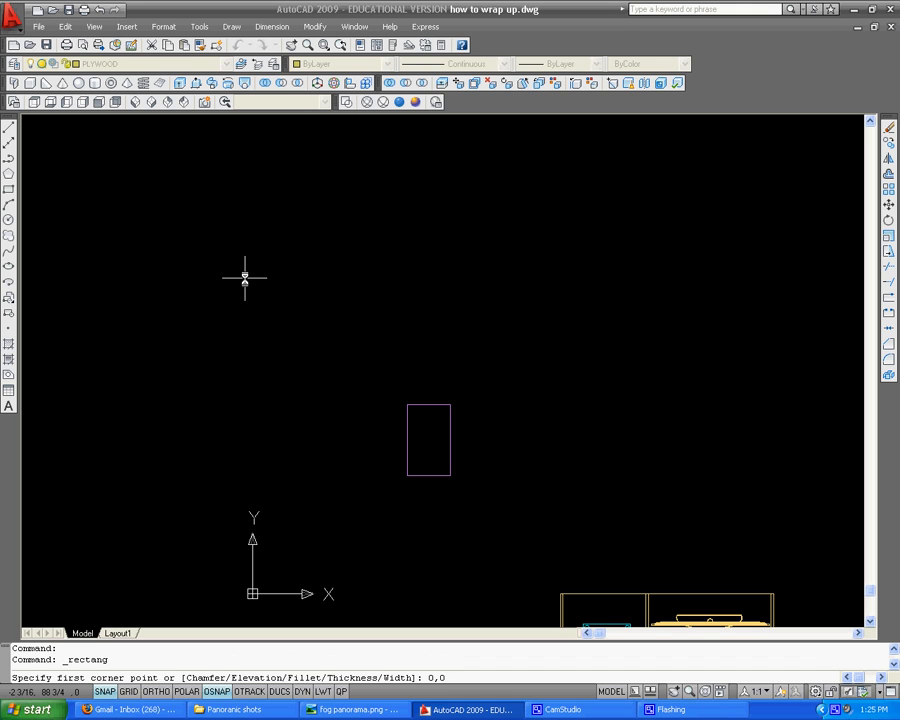
pyautogui.write('0,0')
pyautogui.press('Return')
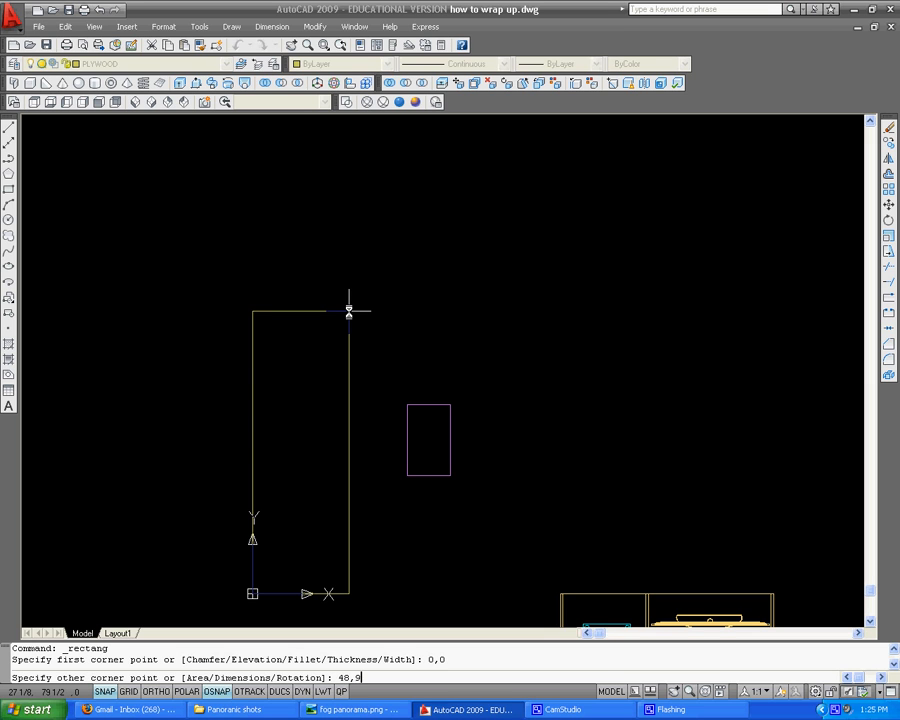
pyautogui.press('Return')
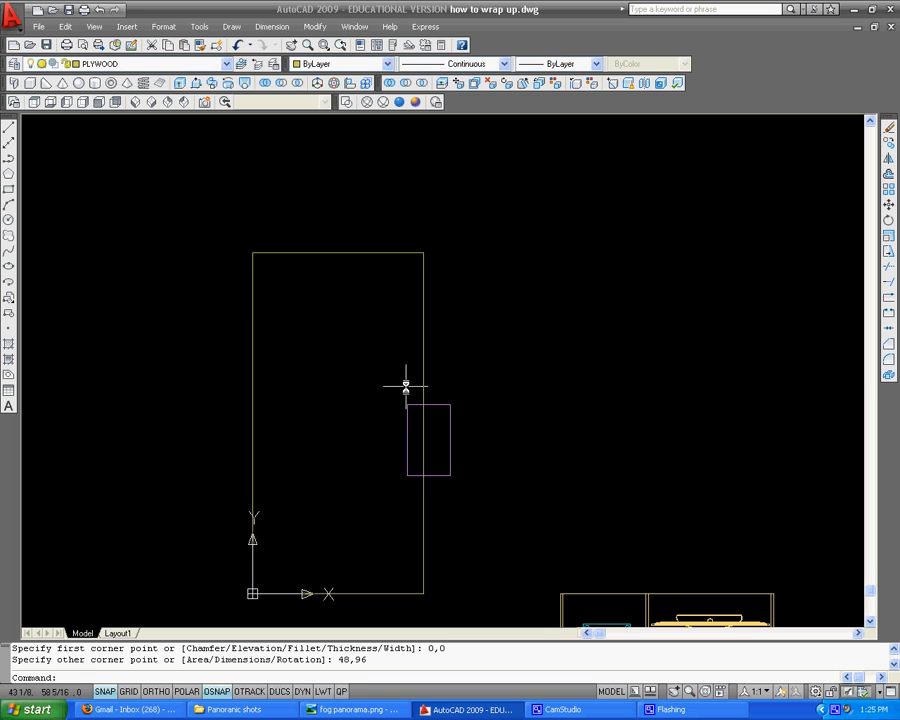
# - Move the 48 by 96 sheet by its lower-left corner onto the lower-left corner of the cut rectangle
pyautogui.click(319, 592)
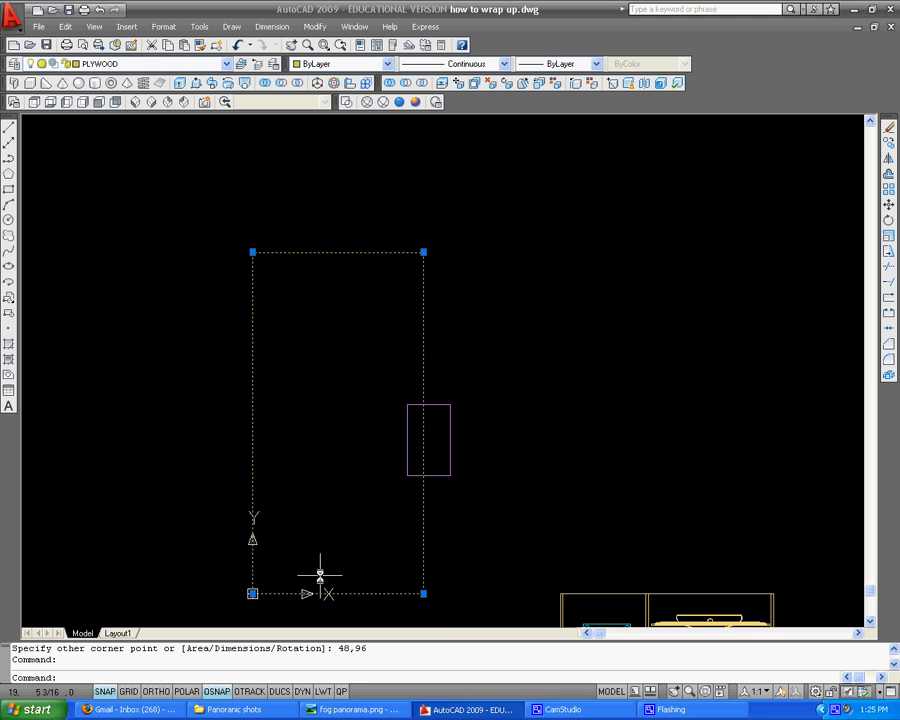
pyautogui.press('Return')
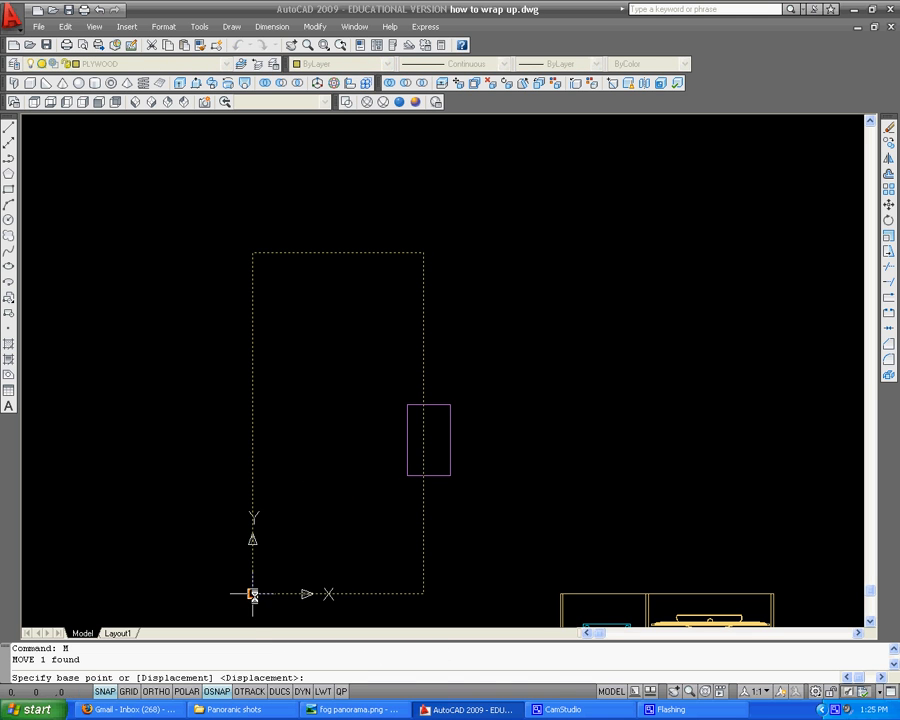
pyautogui.click(253, 594)
pyautogui.click(407, 475)
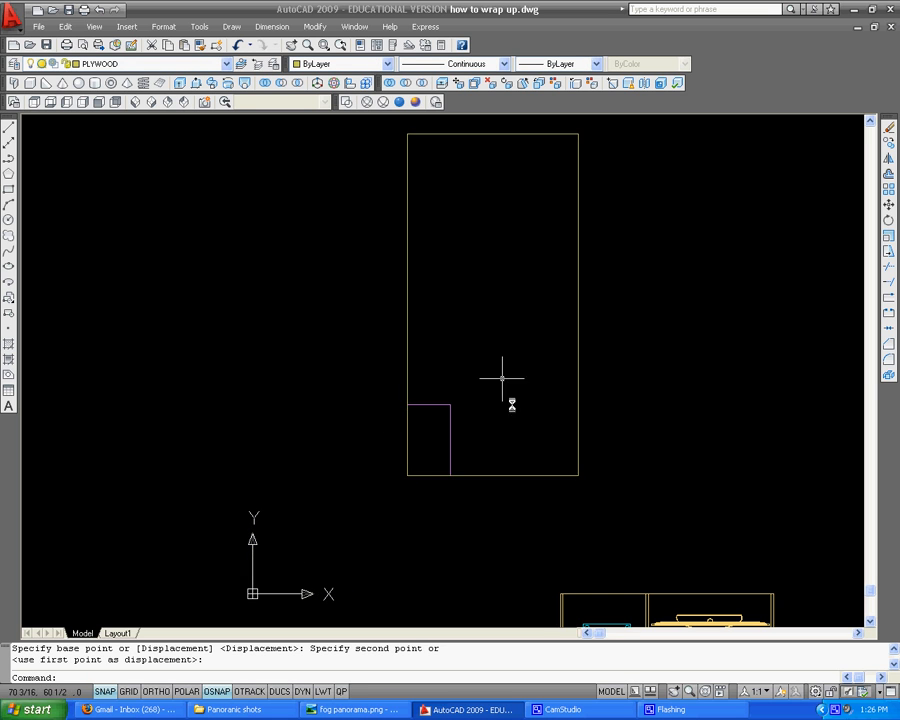
# - Examine the part dimensions and quantities in the parts list and return to the plywood sheet
pyautogui.scroll(-2, 446, 422)
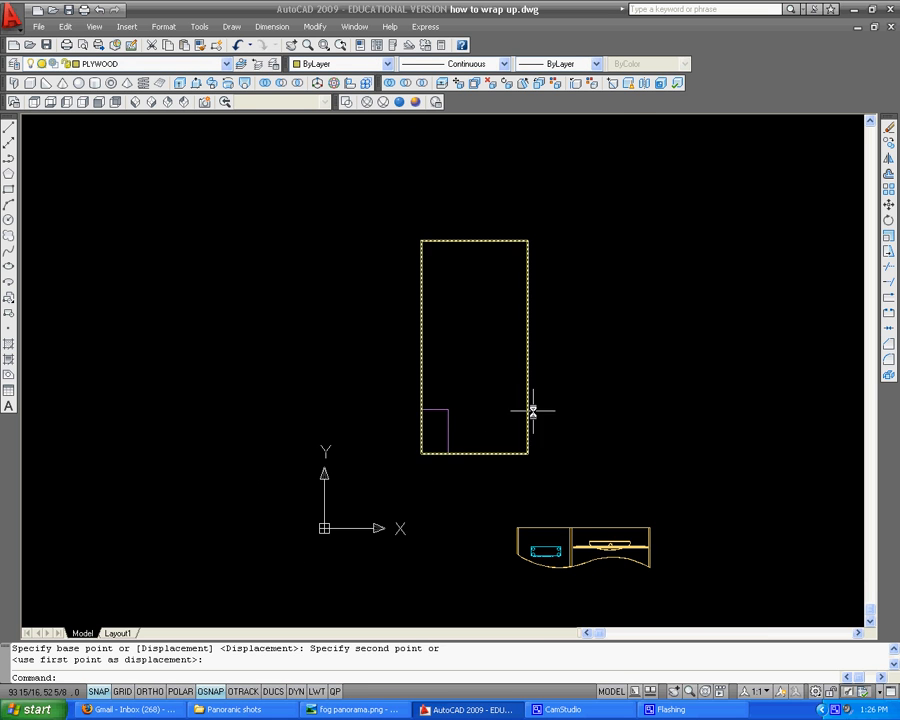
pyautogui.scroll(-5, 533, 410)
pyautogui.moveTo(518, 204); pyautogui.dragTo(425, 427, button='middle')
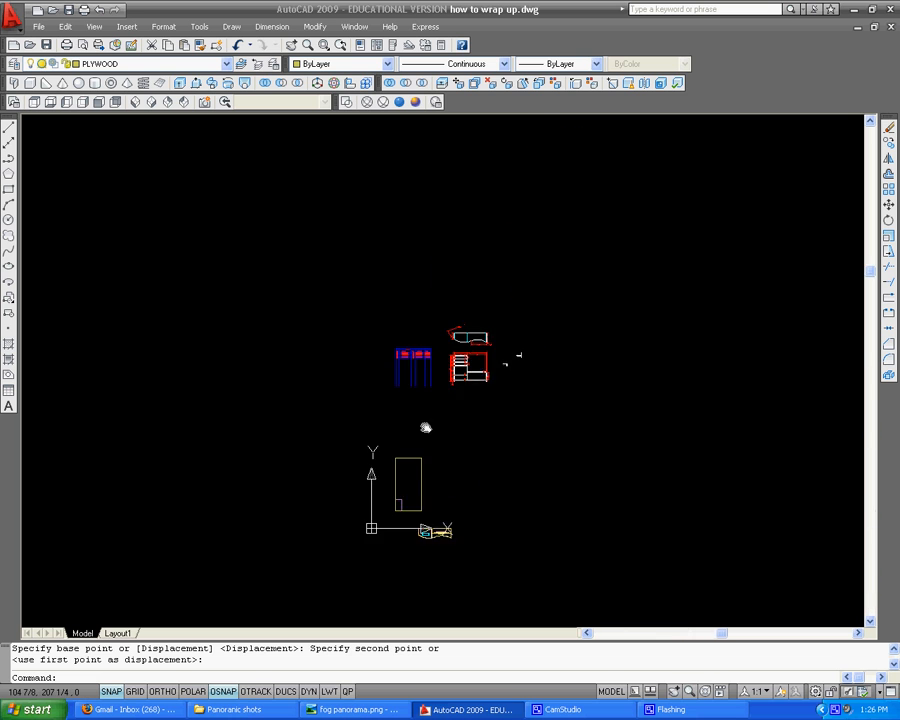
pyautogui.scroll(10, 401, 366)
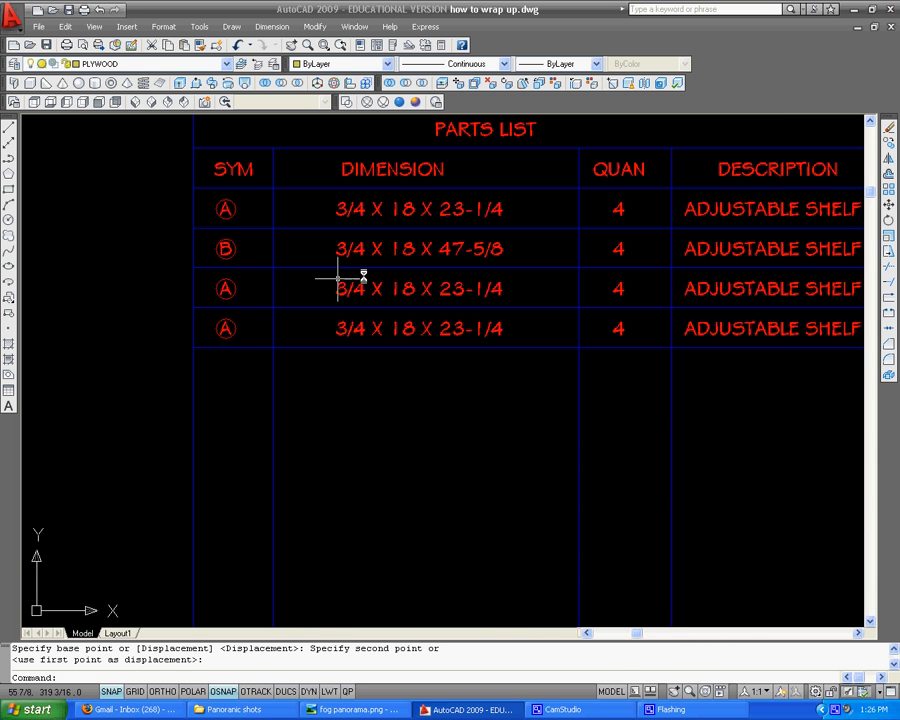
pyautogui.scroll(-8, 436, 408)
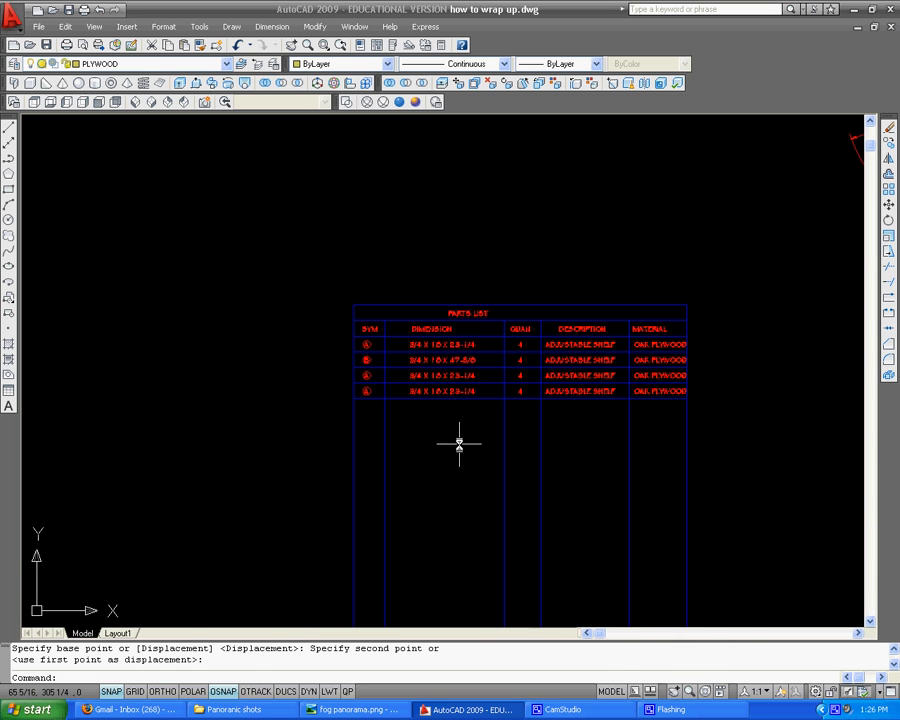
pyautogui.moveTo(482, 504)
pyautogui.mouseDown(button='middle')
pyautogui.moveTo(466, 380)
pyautogui.moveTo(390, 139)
pyautogui.mouseUp(button='middle')
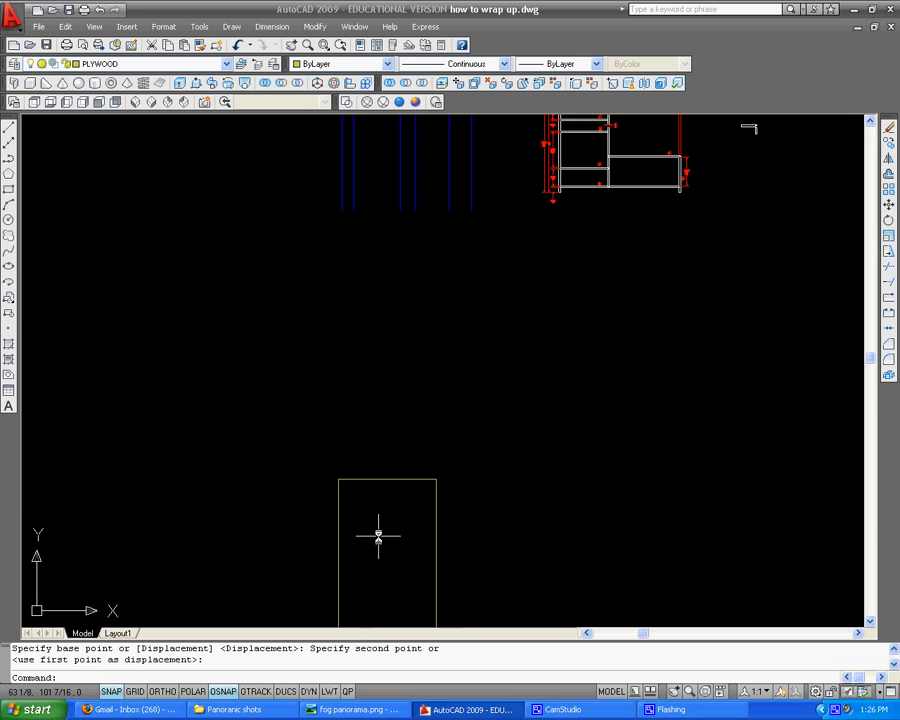
pyautogui.scroll(-2, 378, 534)
pyautogui.moveTo(341, 414); pyautogui.dragTo(331, 402, button='middle')
# - Copy the plywood sheet outline twice to the right with Ortho on, making a row of three separate sheets
pyautogui.moveTo(446, 465); pyautogui.dragTo(390, 498)
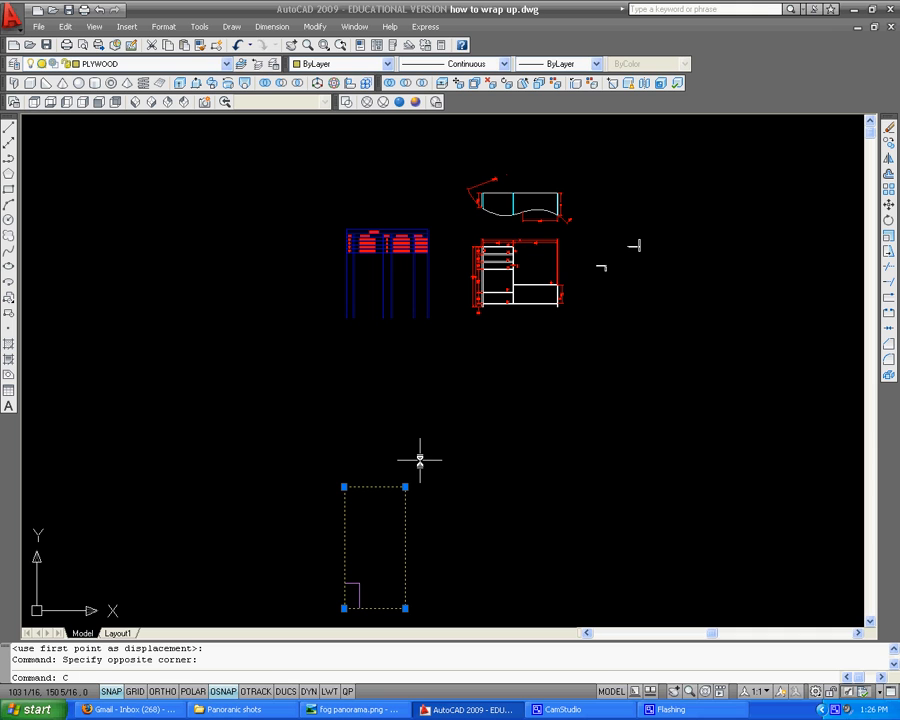
pyautogui.press('Return')
pyautogui.click(383, 528)
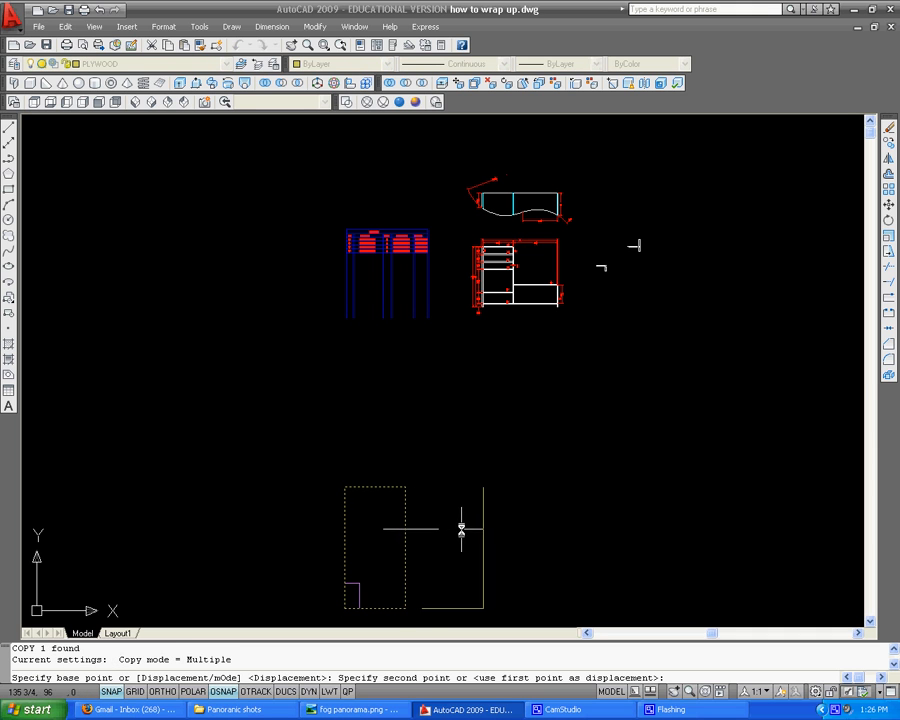
pyautogui.click(170, 693)
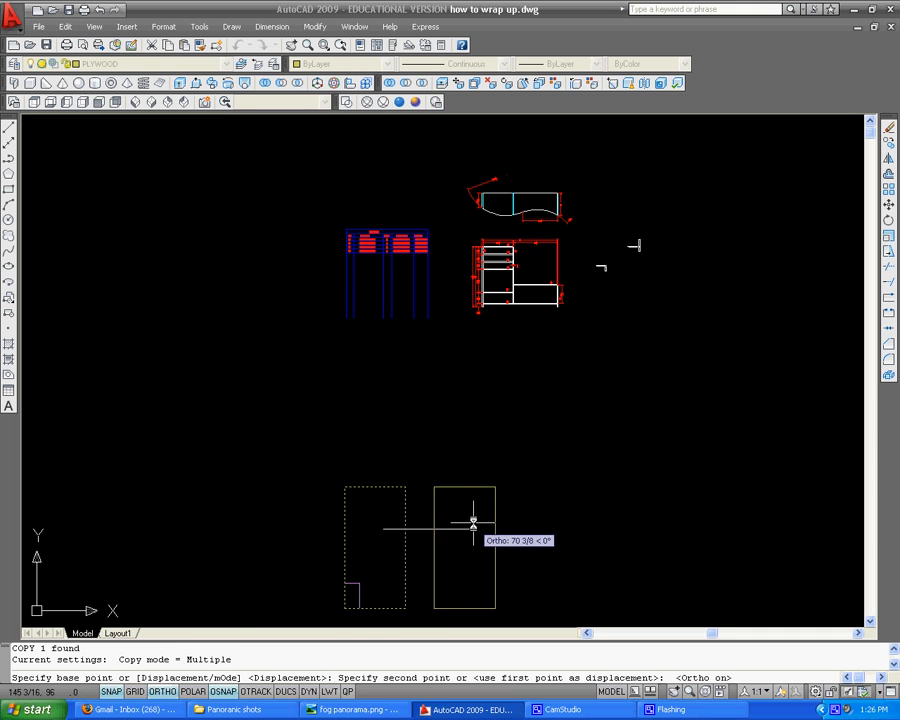
pyautogui.click(458, 528)
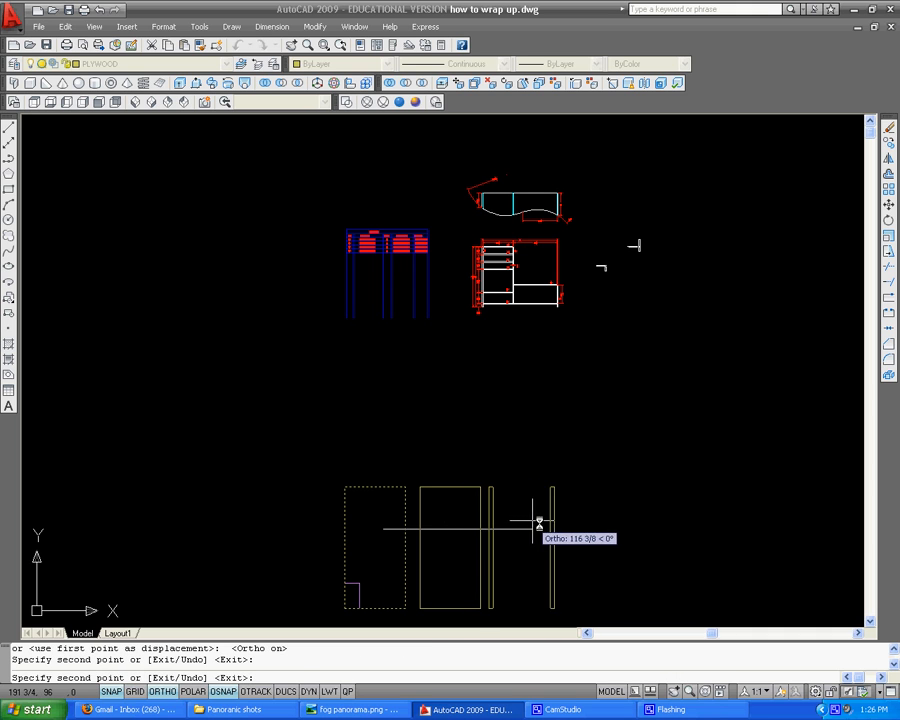
pyautogui.click(528, 520)
pyautogui.press('Escape')
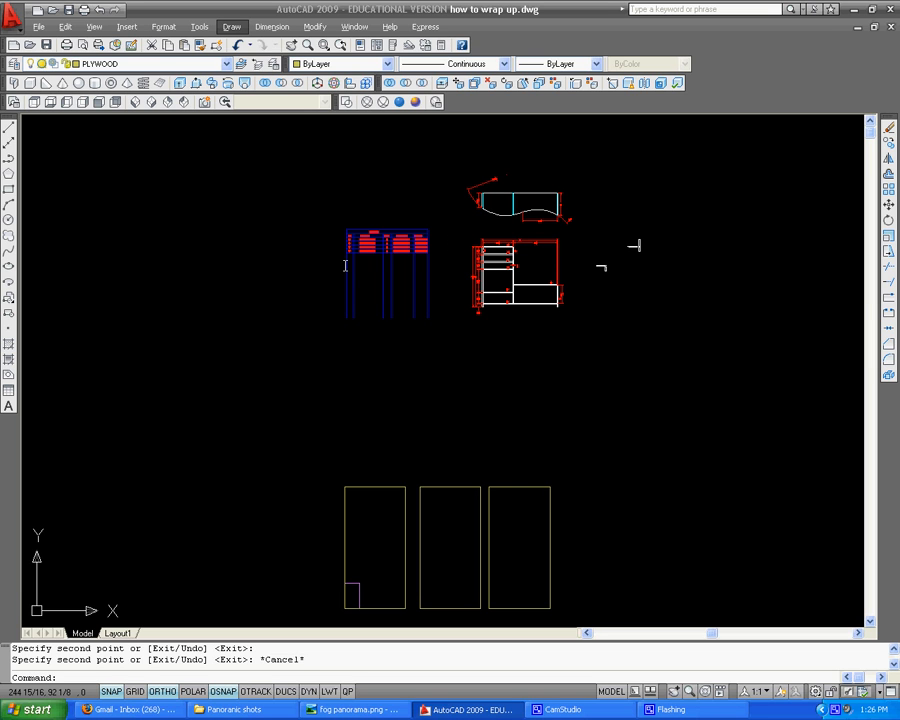
# - Copy the circled A symbol from the parts list into the cut rectangle on the first plywood sheet with Ortho off
pyautogui.scroll(2, 360, 280)
pyautogui.click(370, 283)
pyautogui.scroll(3, 354, 235)
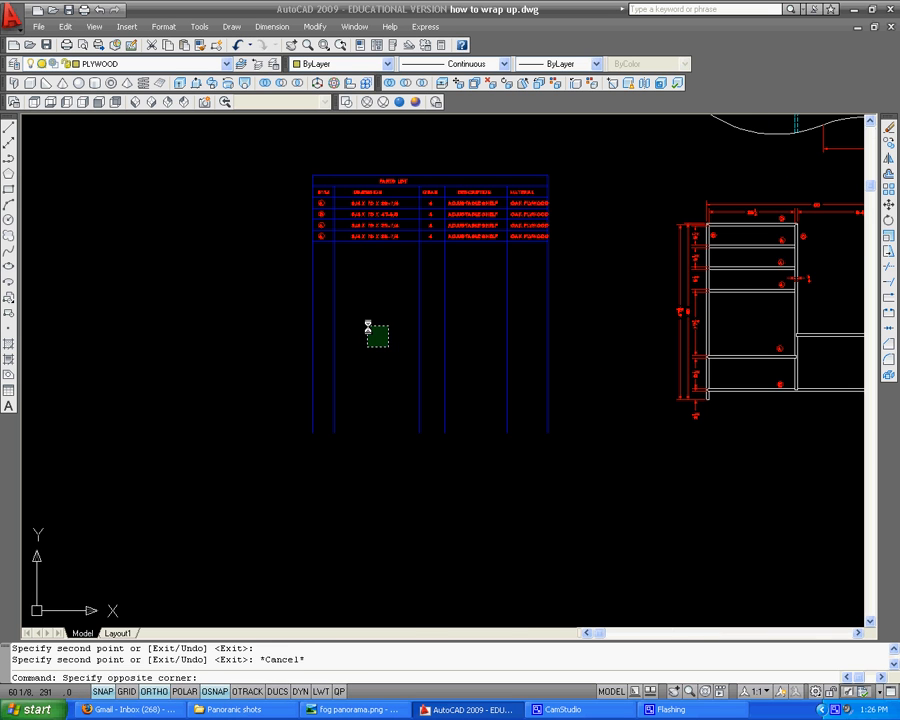
pyautogui.scroll(4, 345, 267)
pyautogui.scroll(-1, 396, 553)
pyautogui.scroll(3, 388, 462)
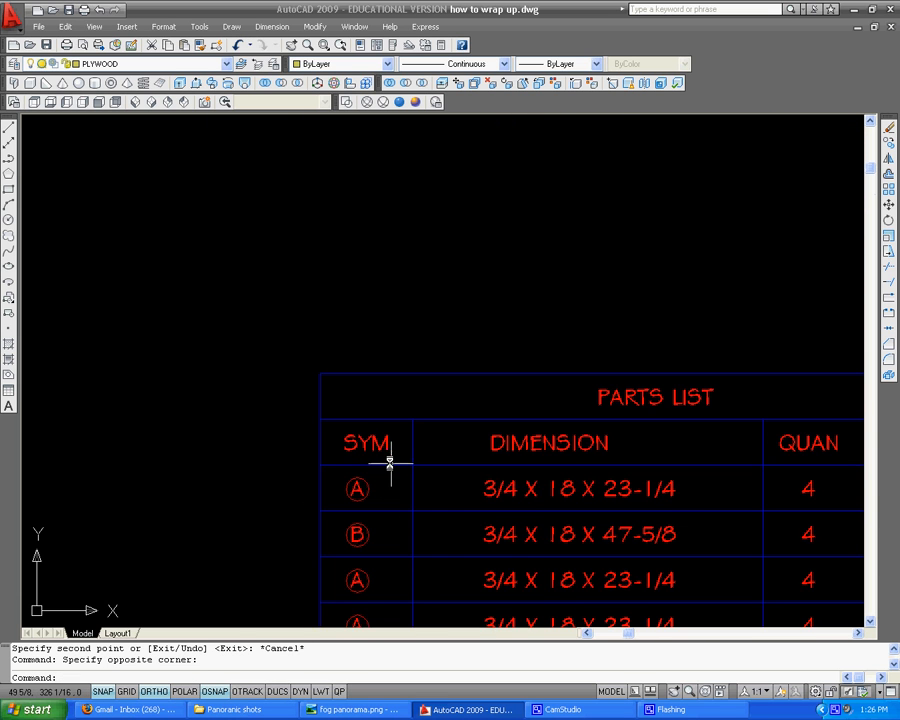
pyautogui.click(373, 488)
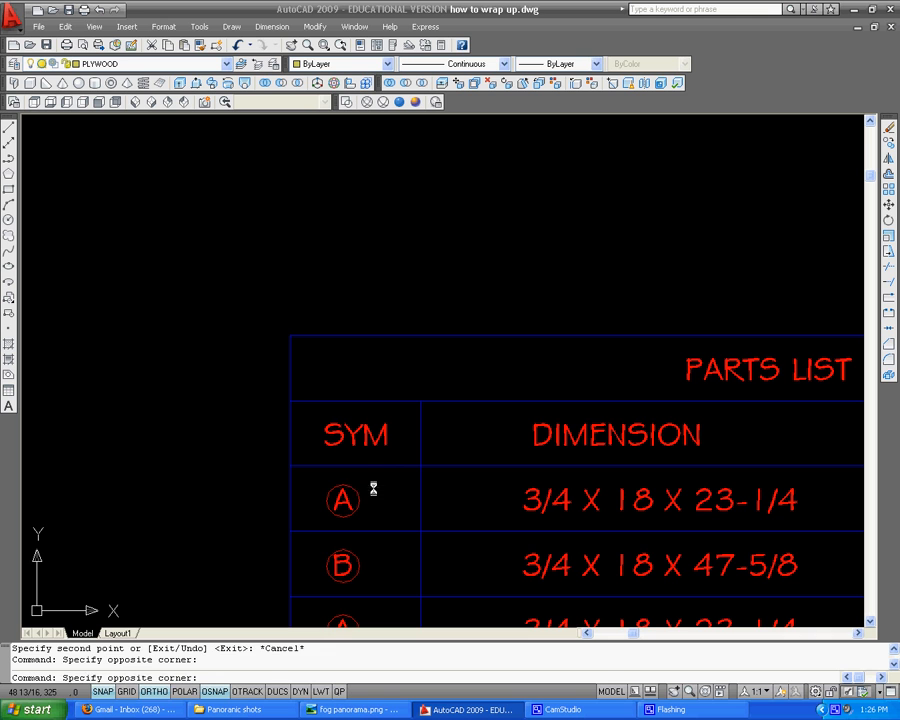
pyautogui.click(340, 510)
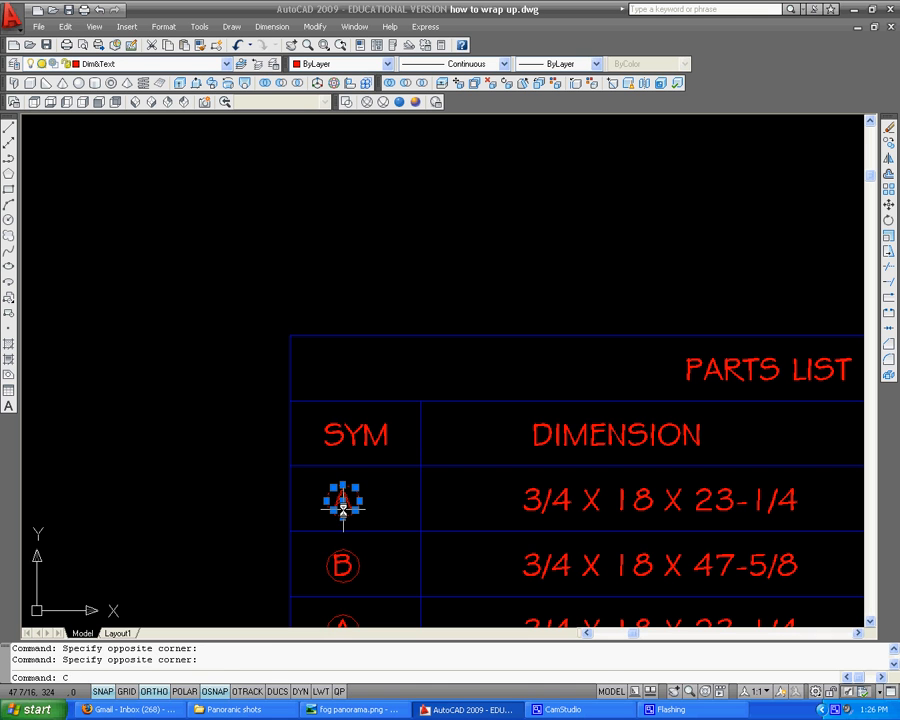
pyautogui.press('Return')
pyautogui.click(343, 502)
pyautogui.scroll(-6, 422, 577)
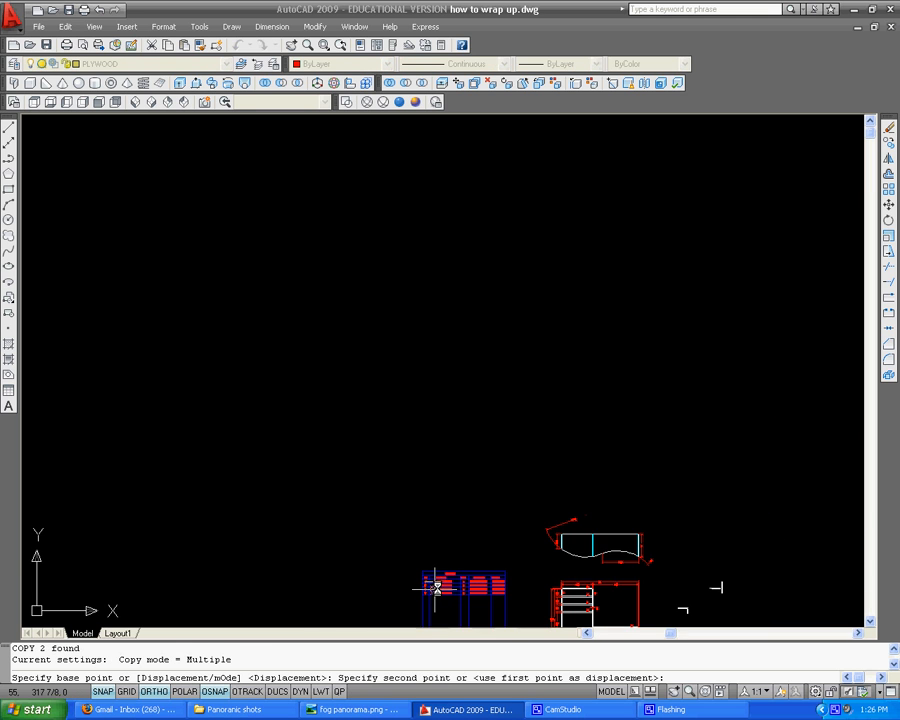
pyautogui.moveTo(448, 448); pyautogui.dragTo(517, 2, button='middle')
pyautogui.scroll(3, 507, 428)
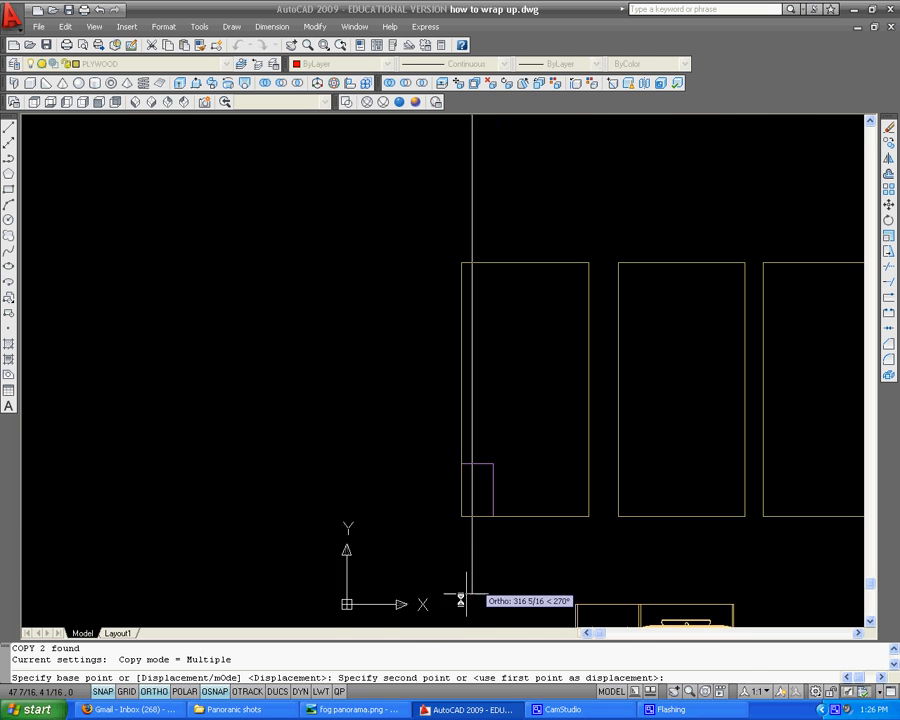
pyautogui.click(155, 692)
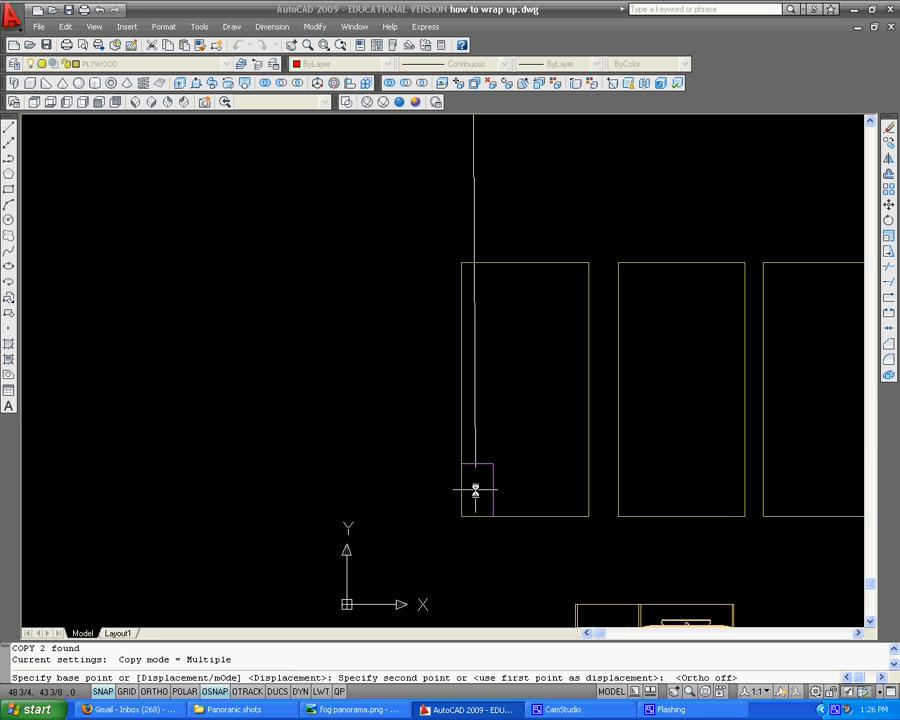
pyautogui.click(475, 490)
pyautogui.press('Escape')
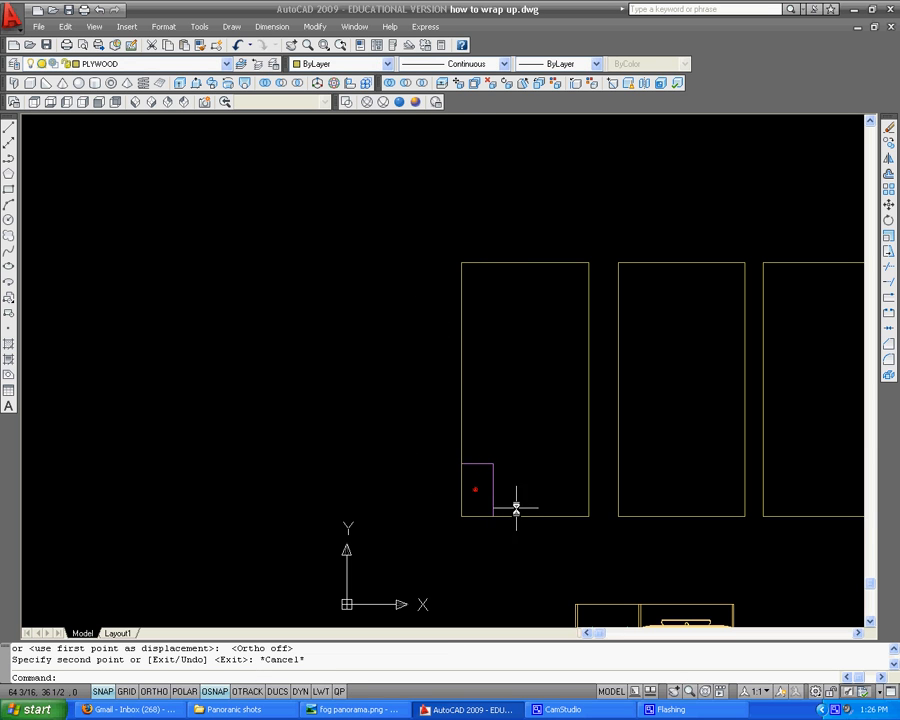
# - Scale the circled A symbol inside the cut rectangle by a factor of 3
pyautogui.scroll(5, 492, 492)
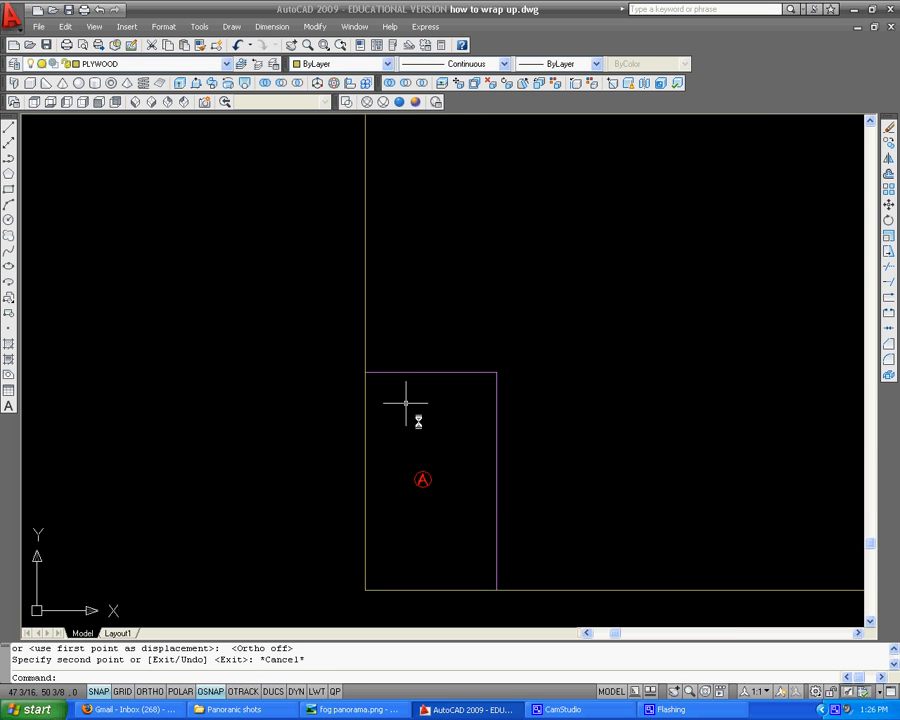
pyautogui.moveTo(405, 465); pyautogui.dragTo(440, 500)
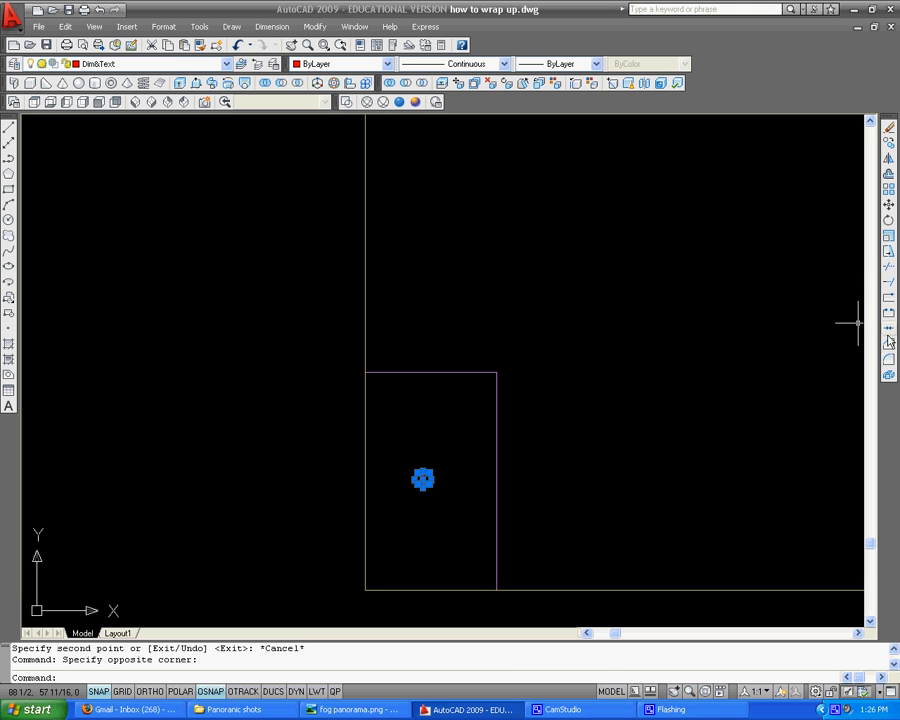
pyautogui.click(889, 237)
pyautogui.click(427, 498)
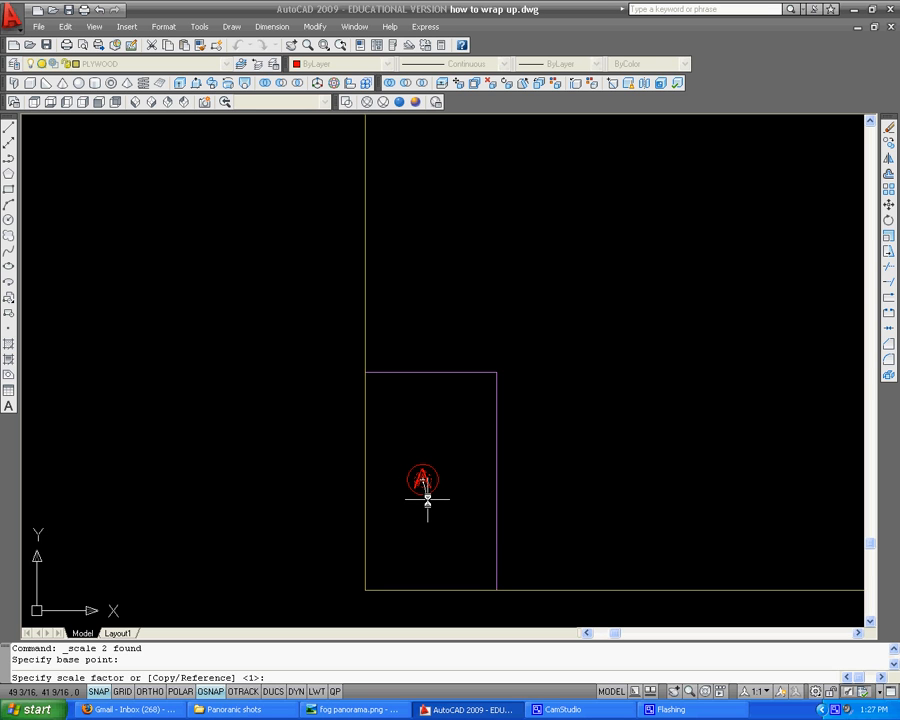
pyautogui.press('Return')
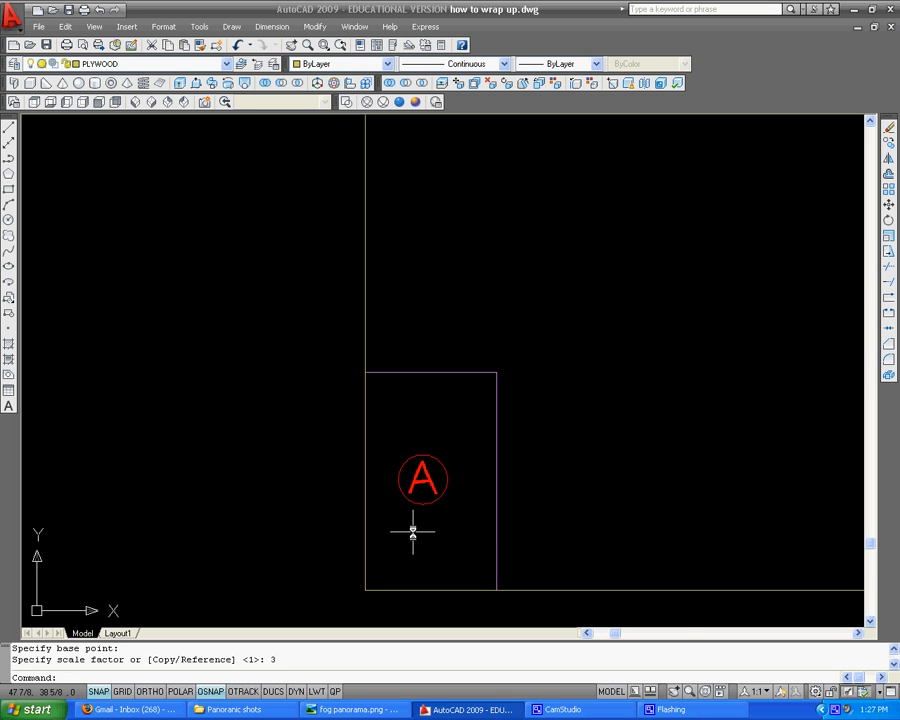
pyautogui.scroll(-5, 430, 530)
pyautogui.scroll(-5, 435, 540)
pyautogui.scroll(4, 434, 535)
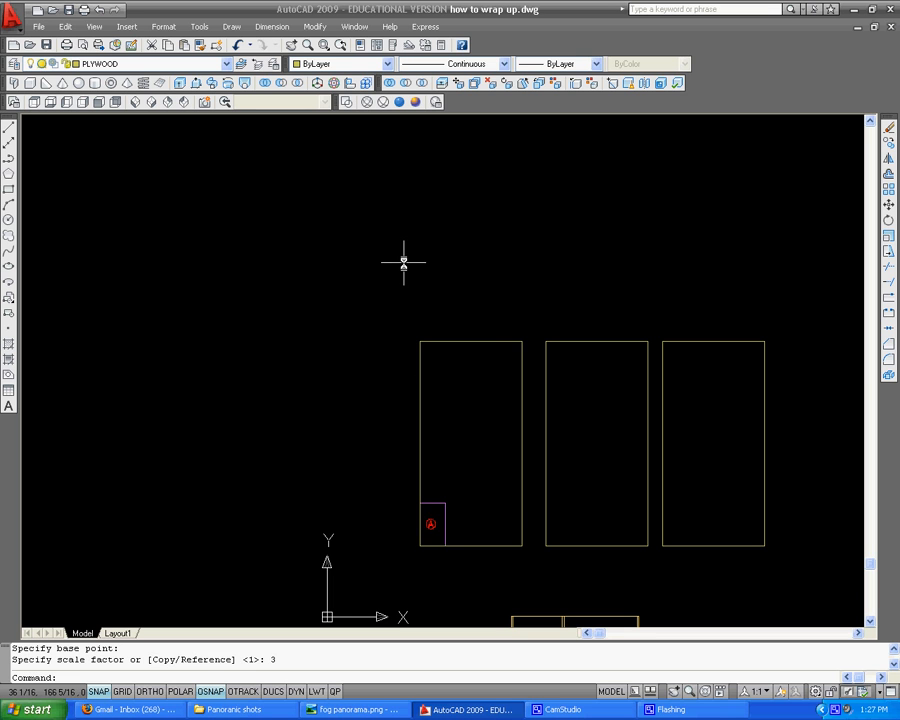
# - Switch to Microsoft Word and open the recent document design brief.doc
pyautogui.scroll(-6, 485, 303)
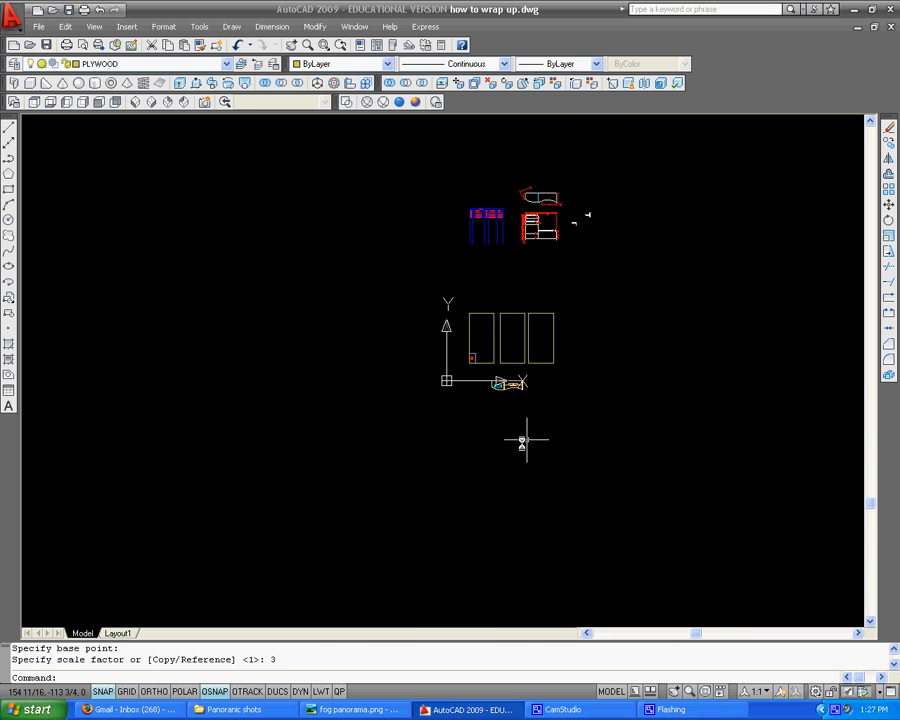
pyautogui.moveTo(526, 438); pyautogui.dragTo(434, 504, button='middle')
pyautogui.click(35, 708)
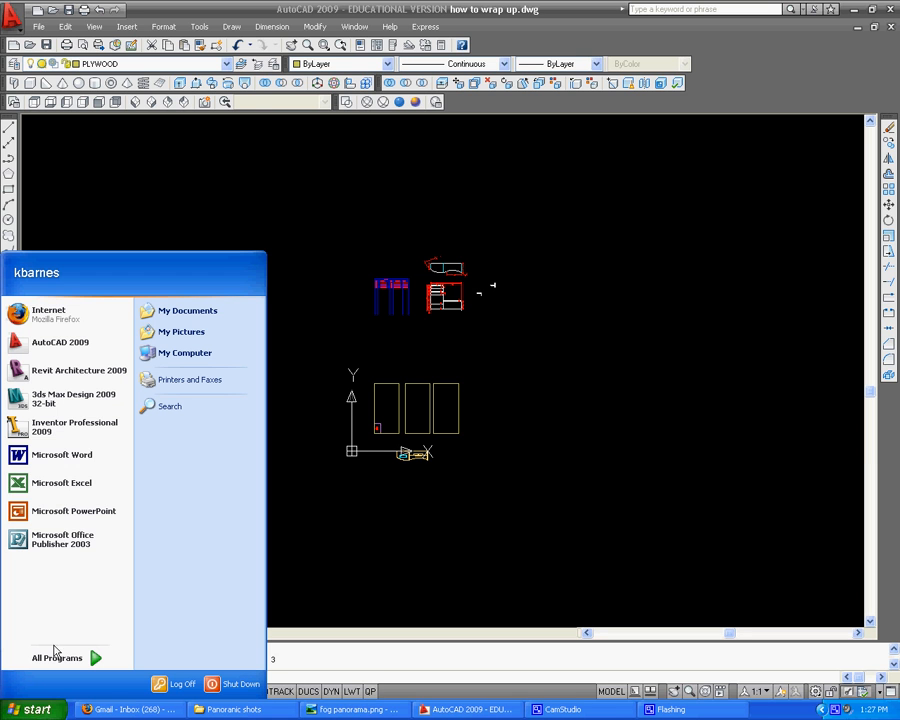
pyautogui.click(121, 455)
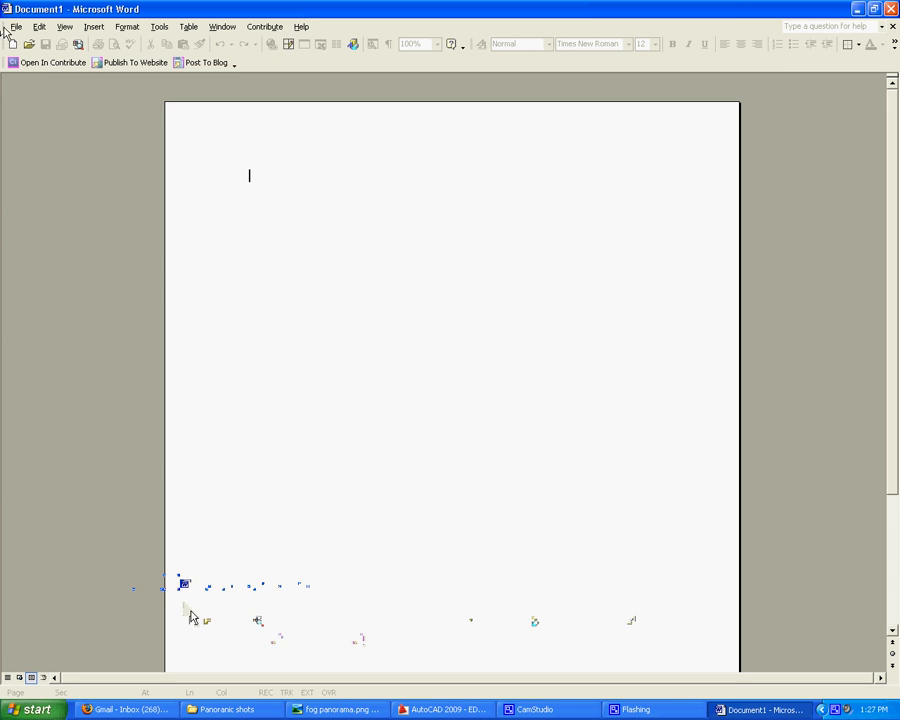
pyautogui.click(16, 27)
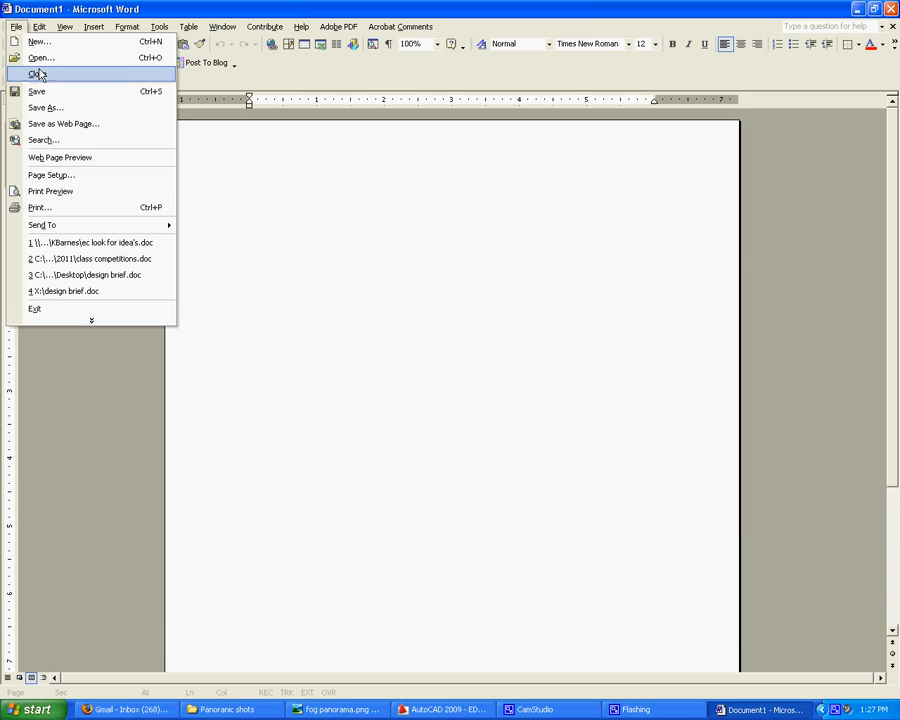
pyautogui.click(127, 276)
# - Select the entire design brief, from the specifications table up to the title, and copy it
pyautogui.scroll(-5, 539, 410)
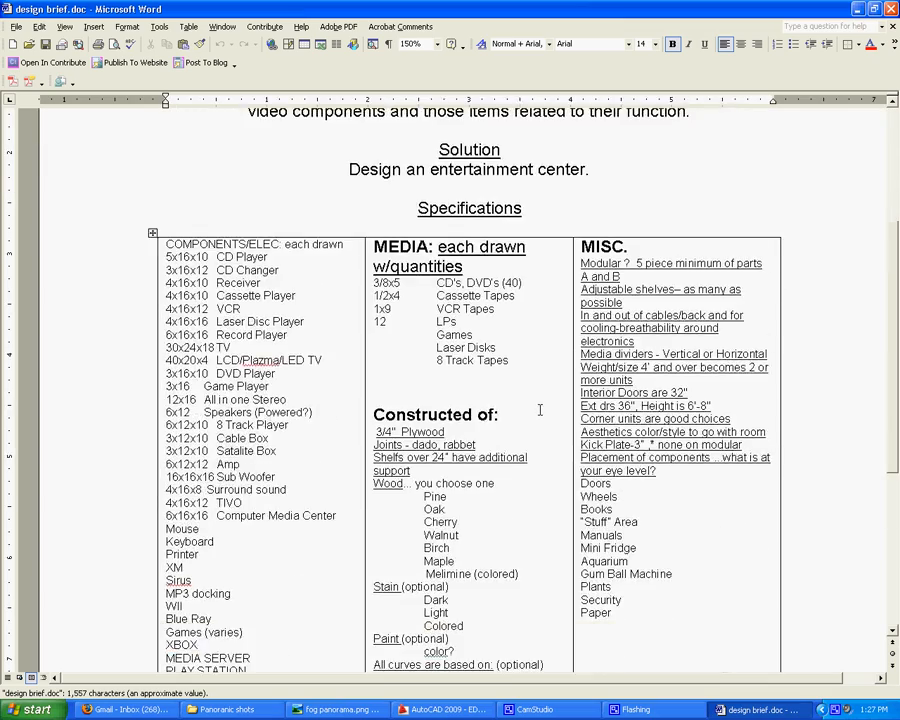
pyautogui.scroll(-5, 537, 409)
pyautogui.scroll(6, 630, 540)
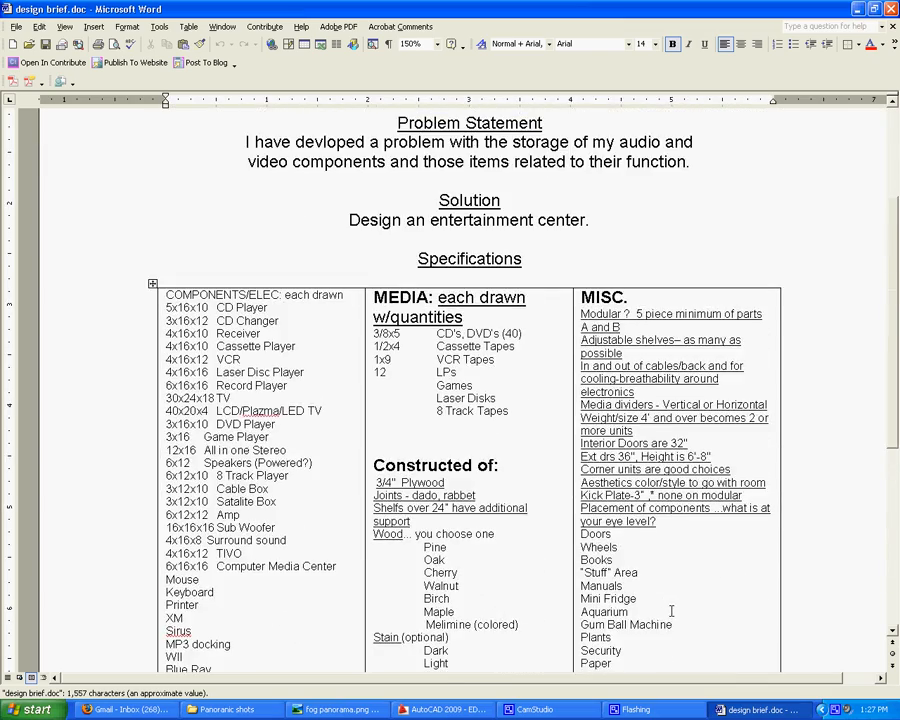
pyautogui.scroll(4, 671, 608)
pyautogui.scroll(-8, 674, 625)
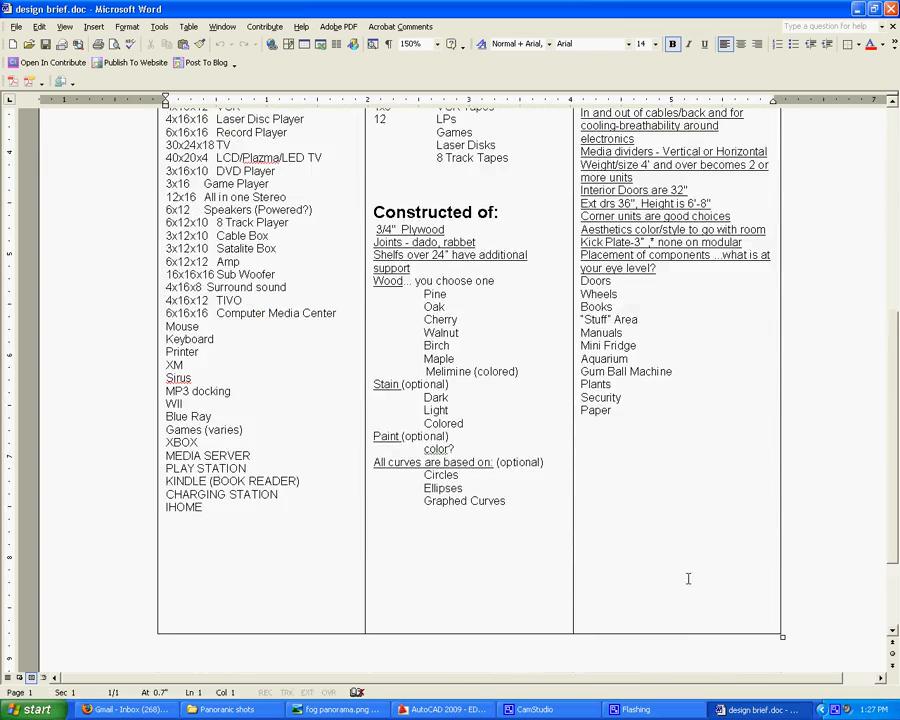
pyautogui.moveTo(688, 578); pyautogui.dragTo(163, 220)
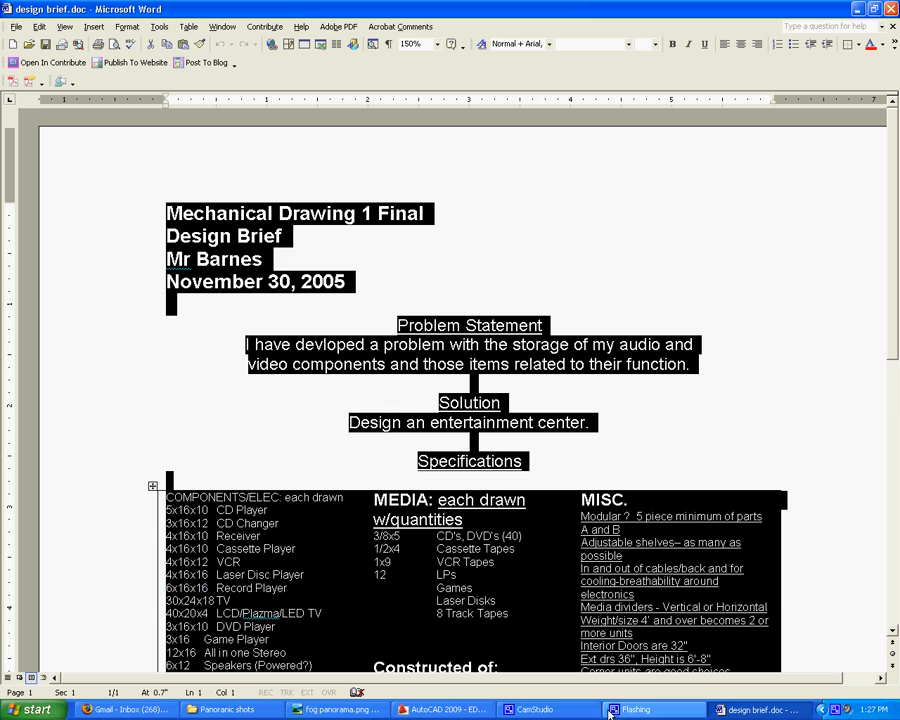
# - Switch back to AutoCAD and paste the design brief into a new multiline text box in the empty area left of the drawing
pyautogui.click(449, 710)
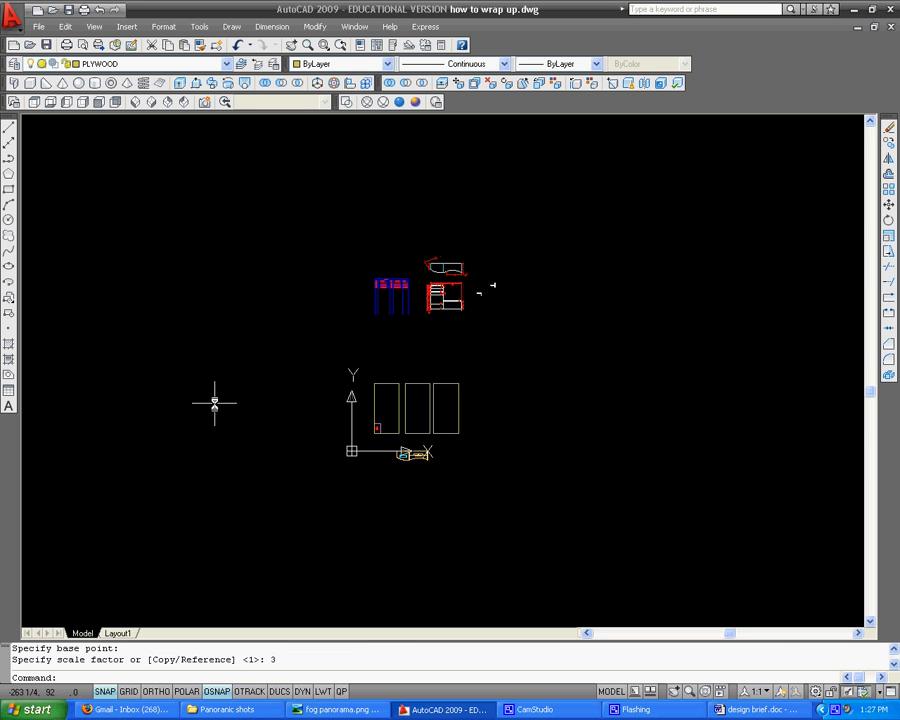
pyautogui.click(8, 406)
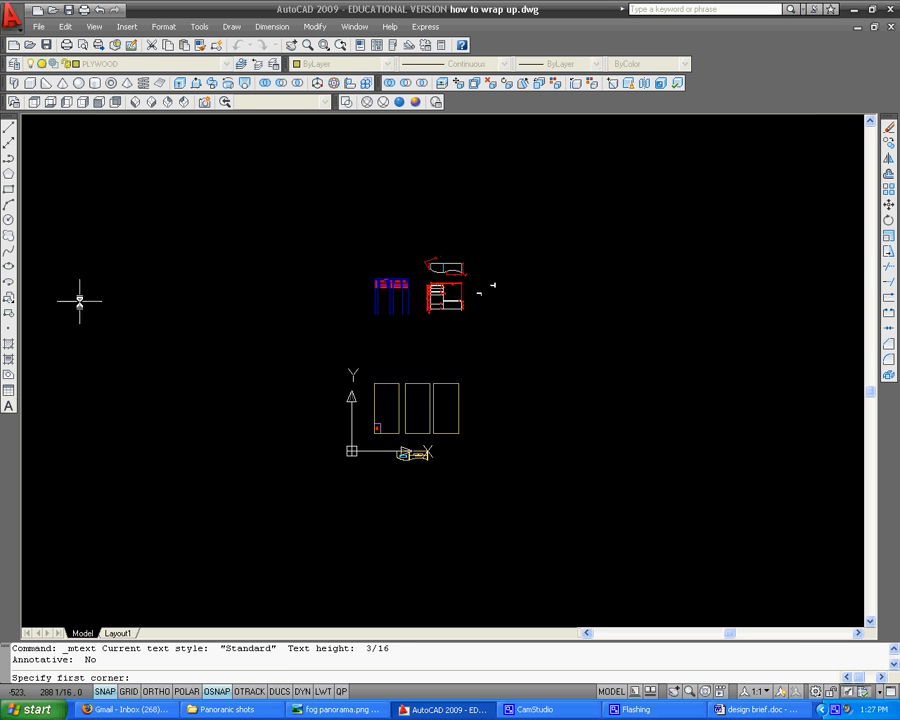
pyautogui.click(77, 288)
pyautogui.click(269, 522)
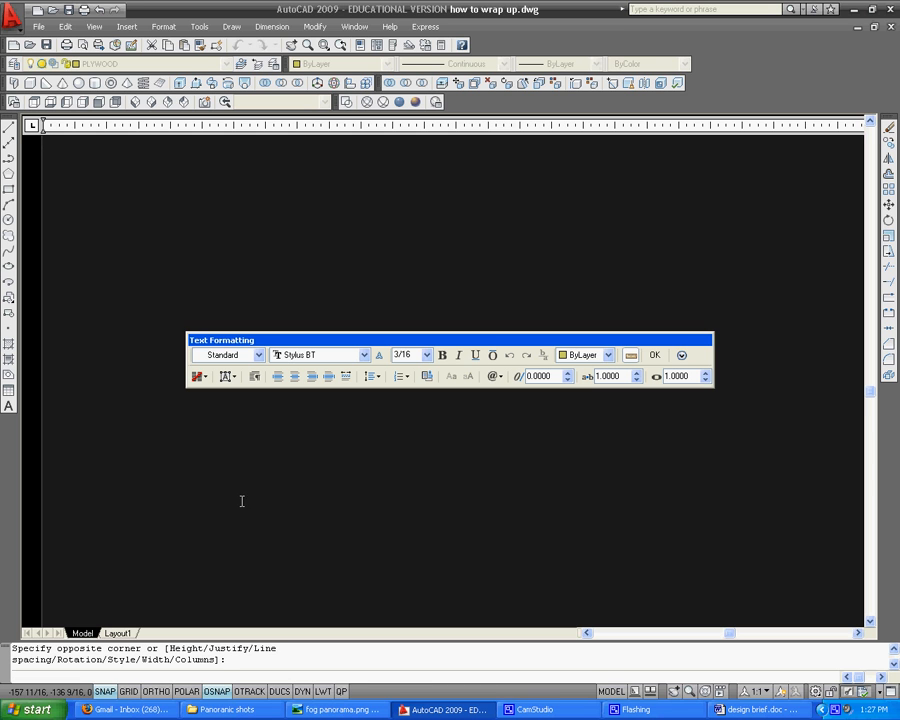
pyautogui.hotkey('ctrl', 'v')
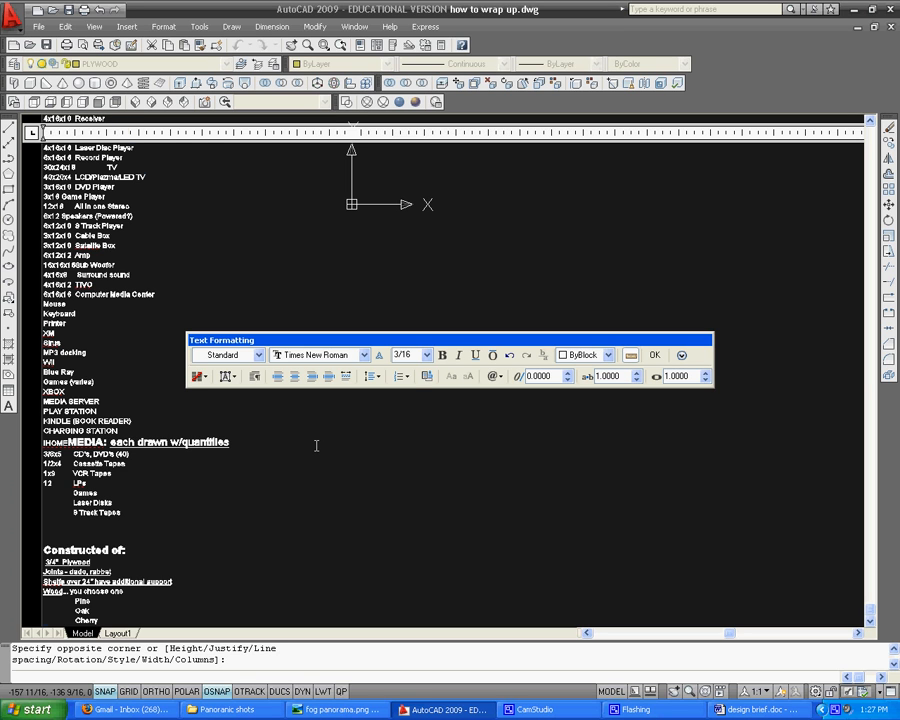
# - Set all the pasted design brief text to the Stylus BT font with a height of 1
pyautogui.hotkey('ctrl', 'a')
pyautogui.click(365, 356)
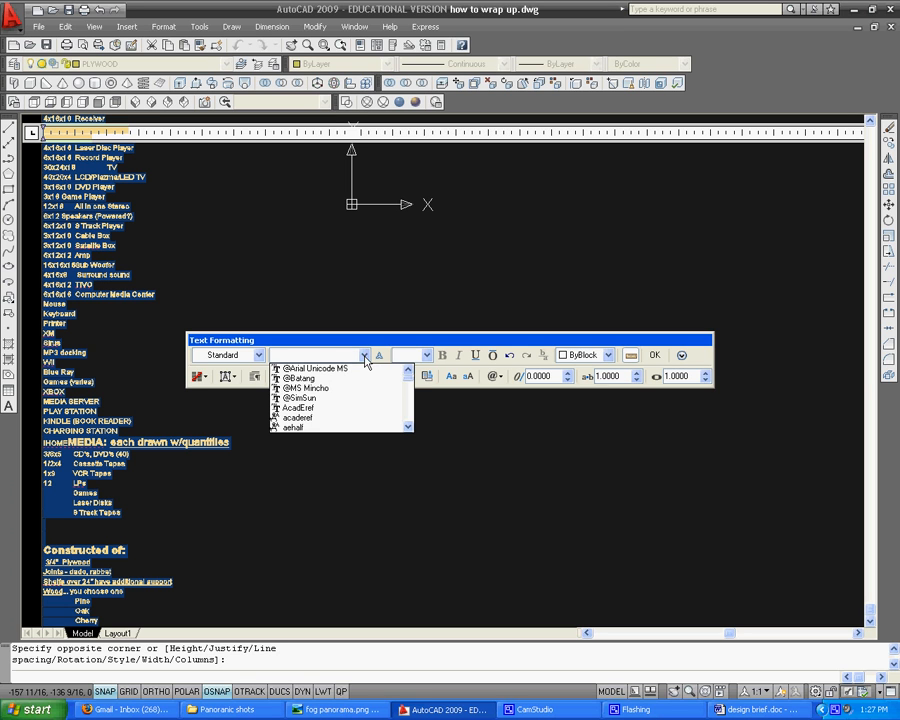
pyautogui.press('s')
pyautogui.press('t')
pyautogui.click(340, 410)
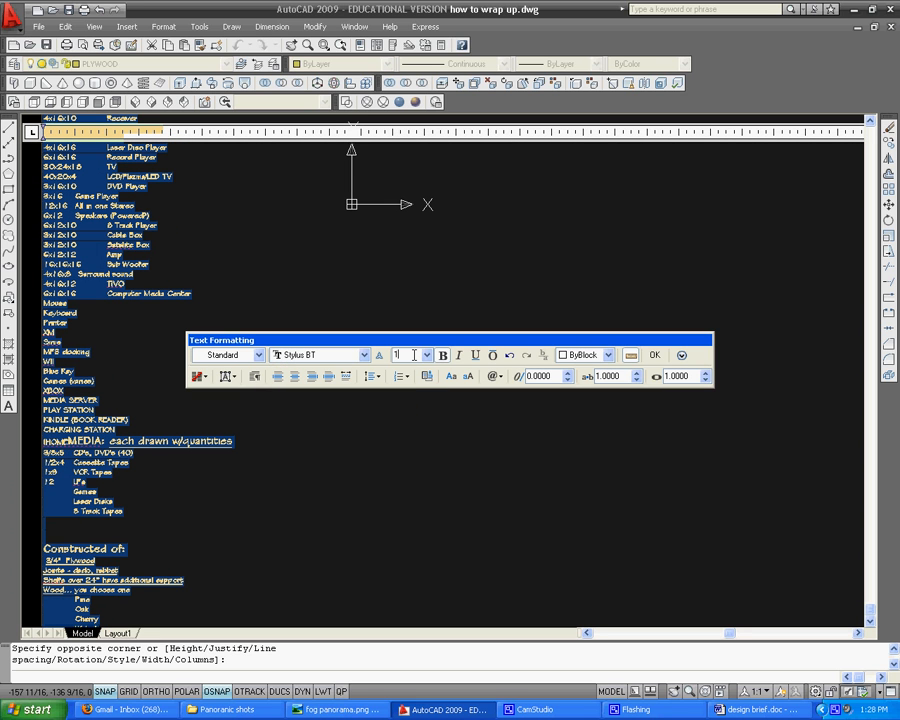
pyautogui.click(655, 356)
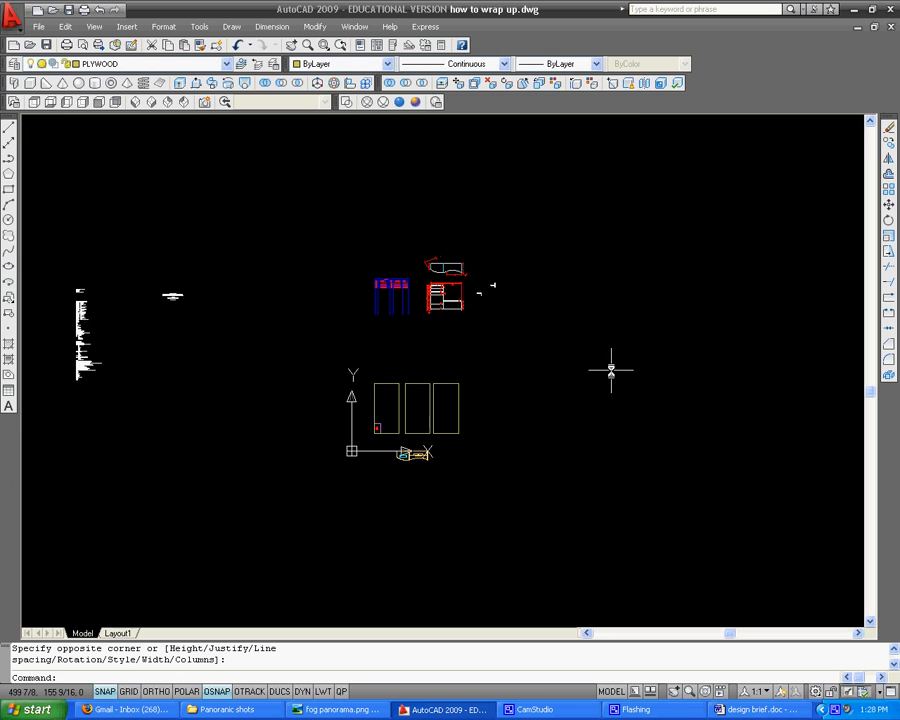
# - Reopen the design brief text for editing and left-align all of it, including the problem statement and solution paragraphs
pyautogui.scroll(6, 117, 337)
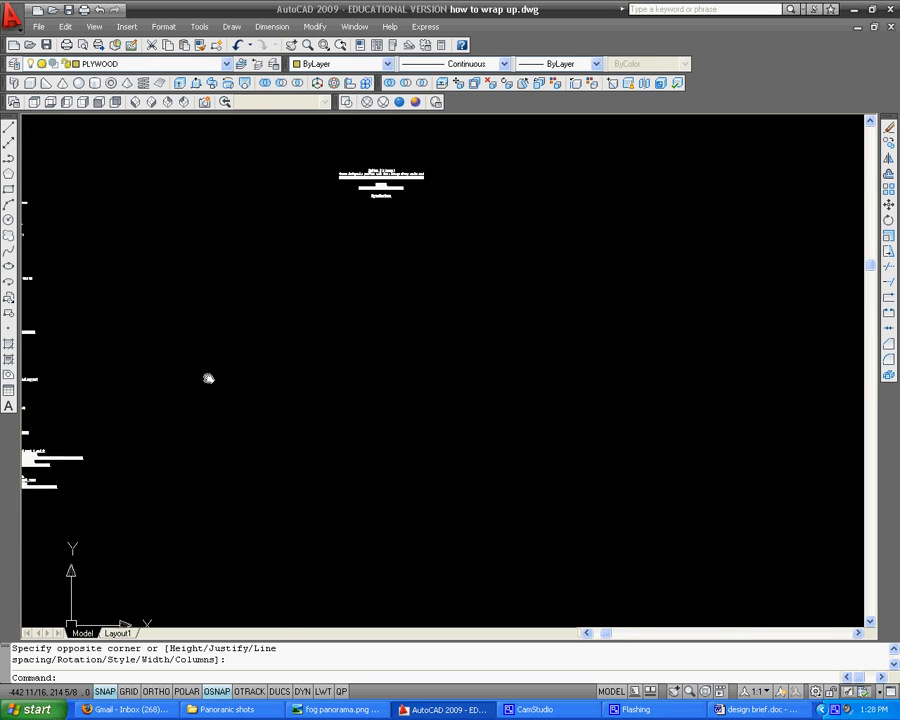
pyautogui.moveTo(208, 374); pyautogui.dragTo(508, 444, button='middle')
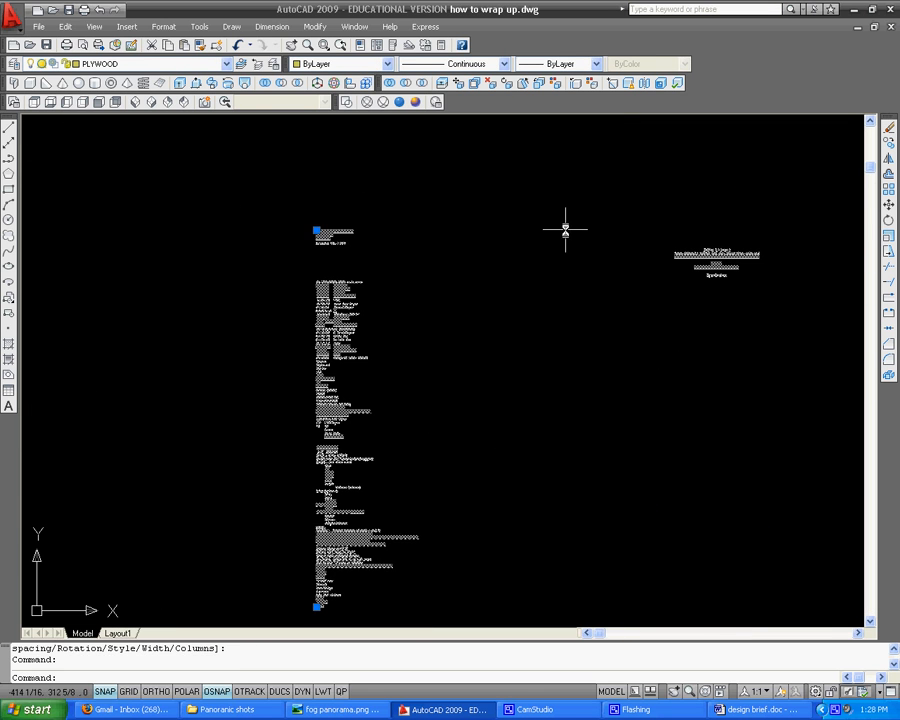
pyautogui.scroll(2, 690, 284)
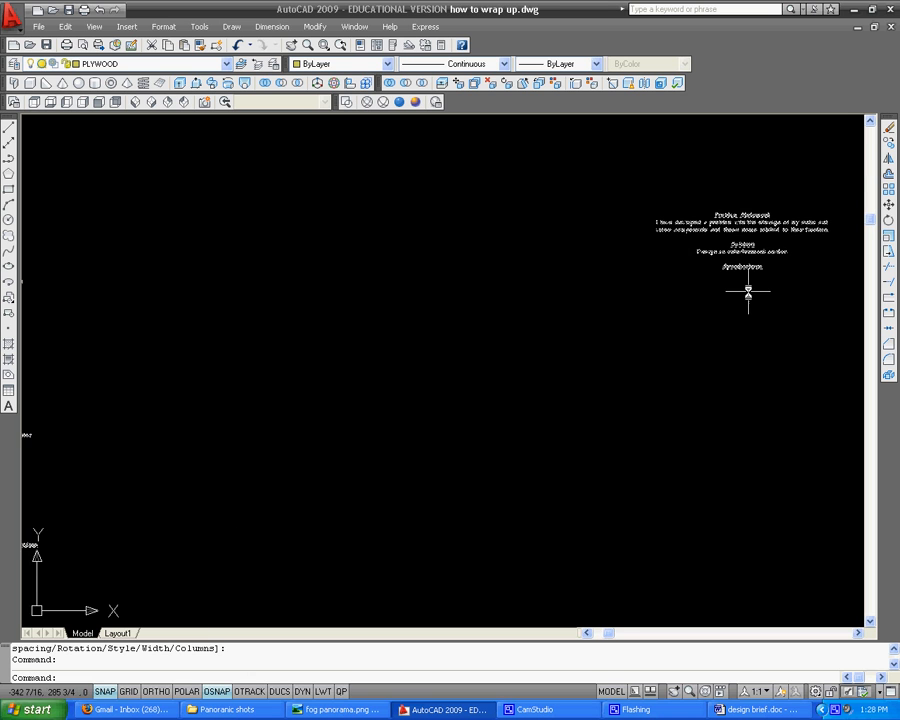
pyautogui.scroll(-10, 737, 281)
pyautogui.doubleClick(734, 278)
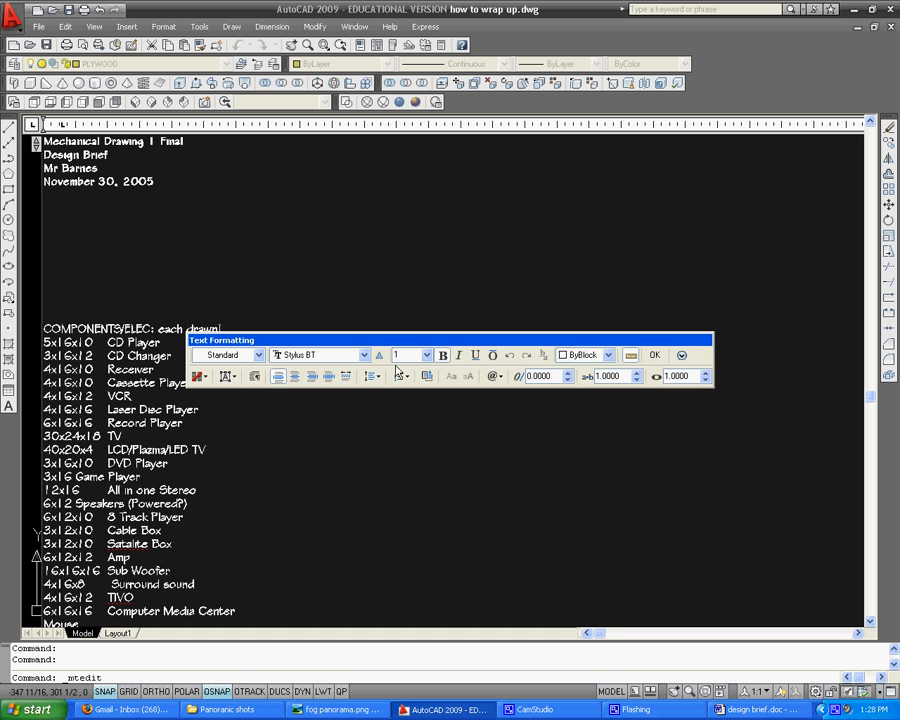
pyautogui.hotkey('ctrl', 'a')
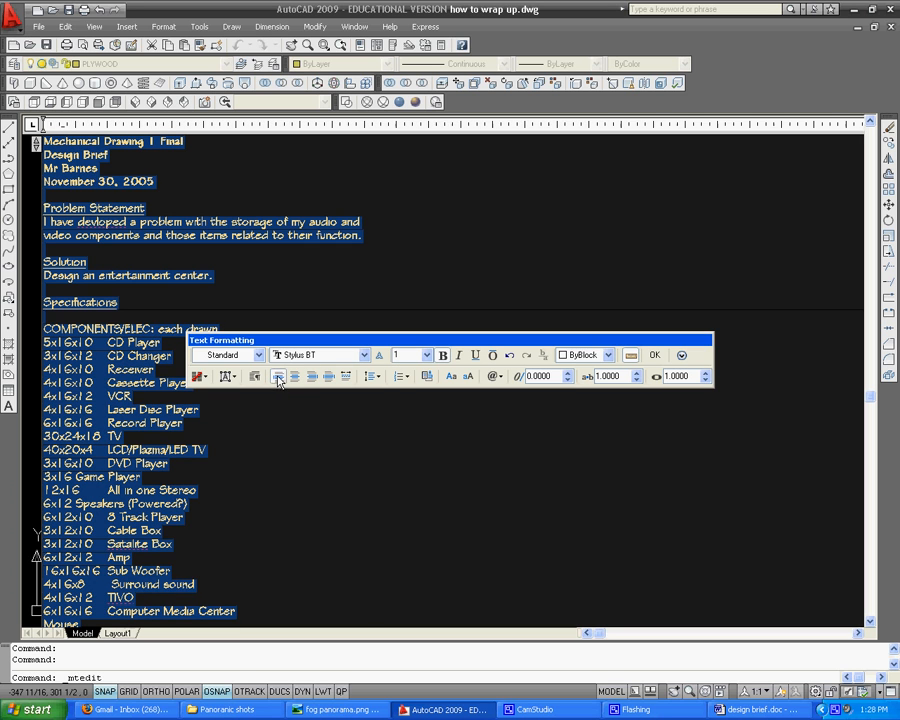
pyautogui.click(657, 357)
pyautogui.scroll(-2, 600, 400)
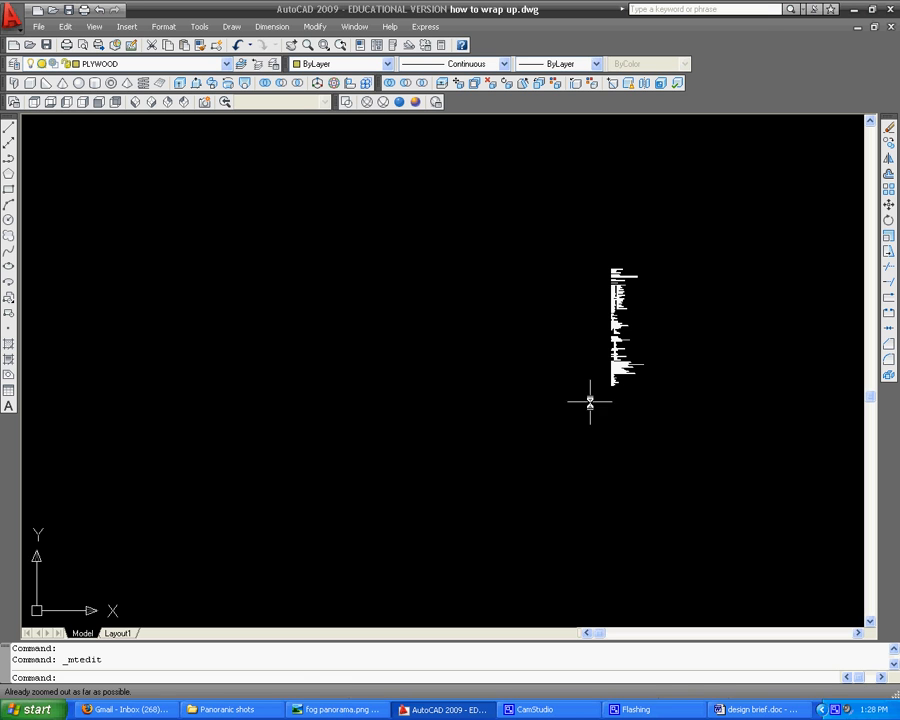
pyautogui.moveTo(633, 394); pyautogui.dragTo(393, 428, button='middle')
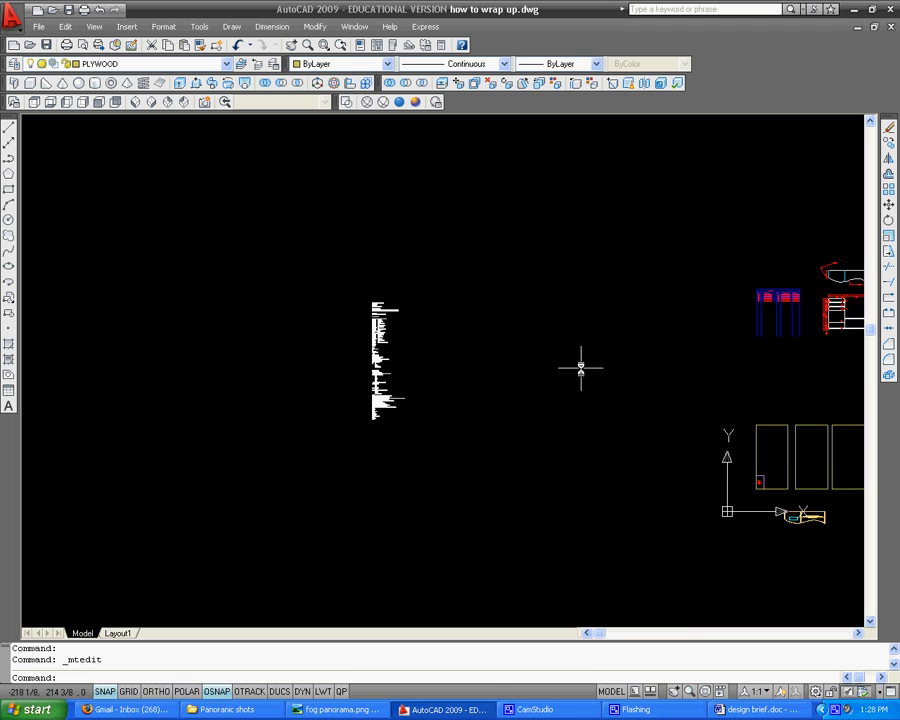
# - Switch from model space to the Layout1 paper layout and rename it PLOTTER
pyautogui.moveTo(581, 367)
pyautogui.mouseDown(button='middle')
pyautogui.moveTo(416, 348)
pyautogui.moveTo(394, 364)
pyautogui.mouseUp(button='middle')
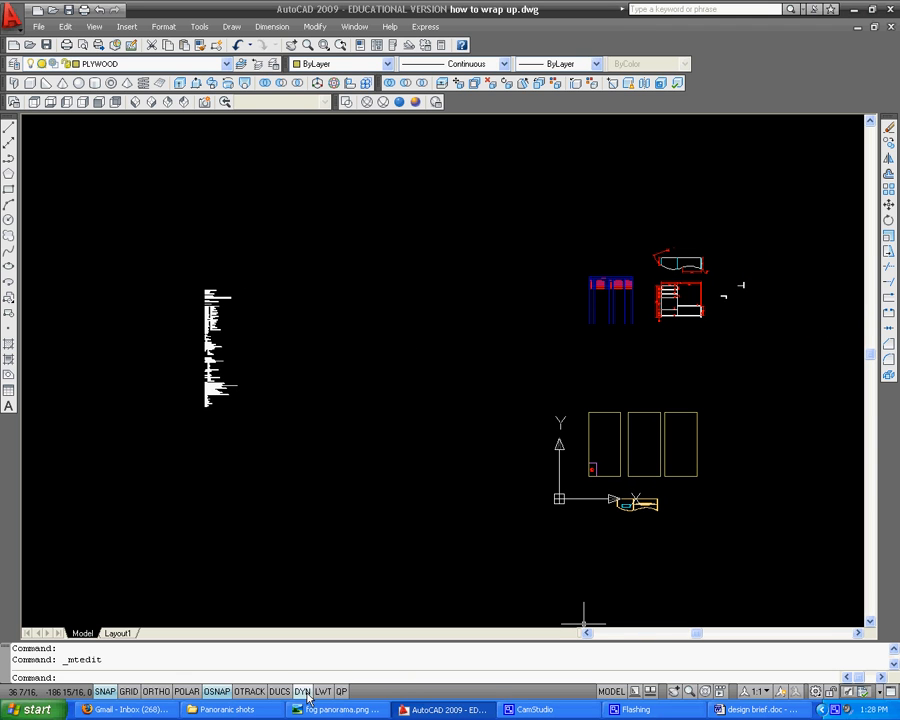
pyautogui.click(120, 633)
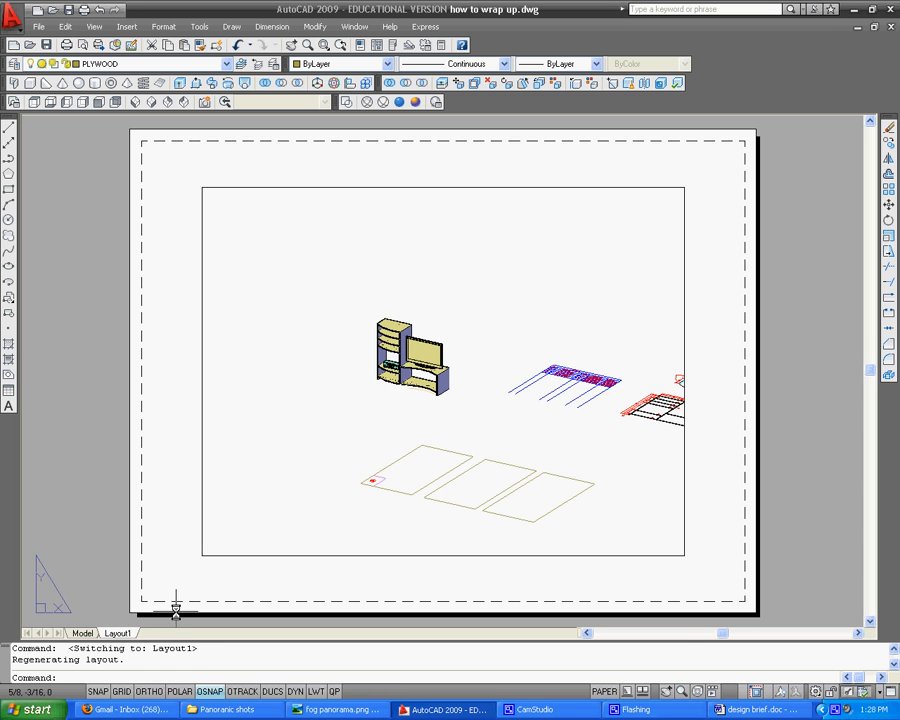
pyautogui.rightClick(115, 638)
pyautogui.click(165, 488)
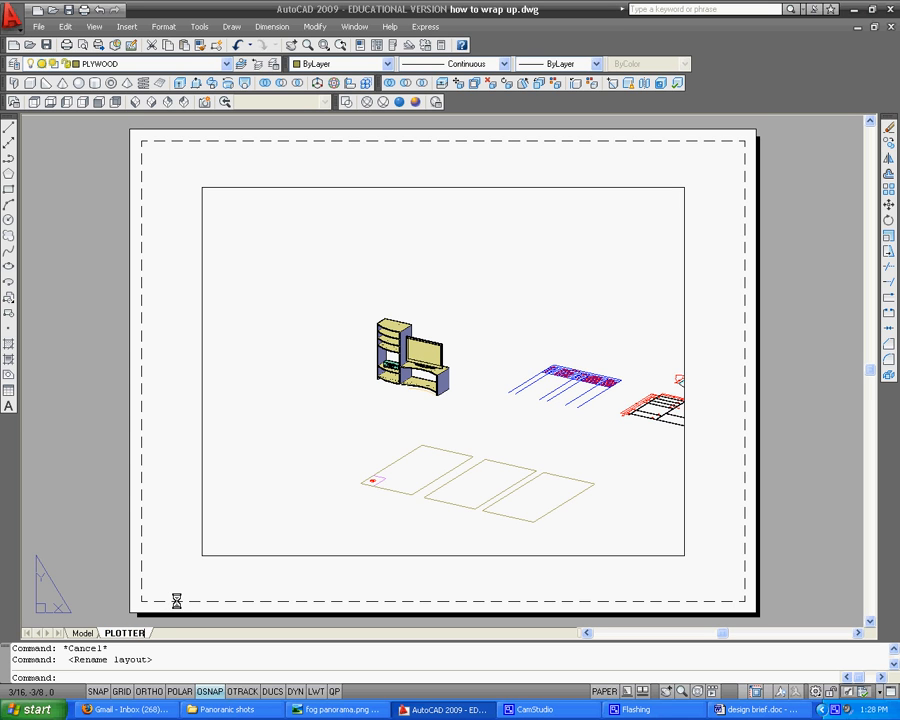
# - Modify the PLOTTER layout's page setup to use the hp designjet 800ps plotter with ANSI D paper
pyautogui.click(40, 27)
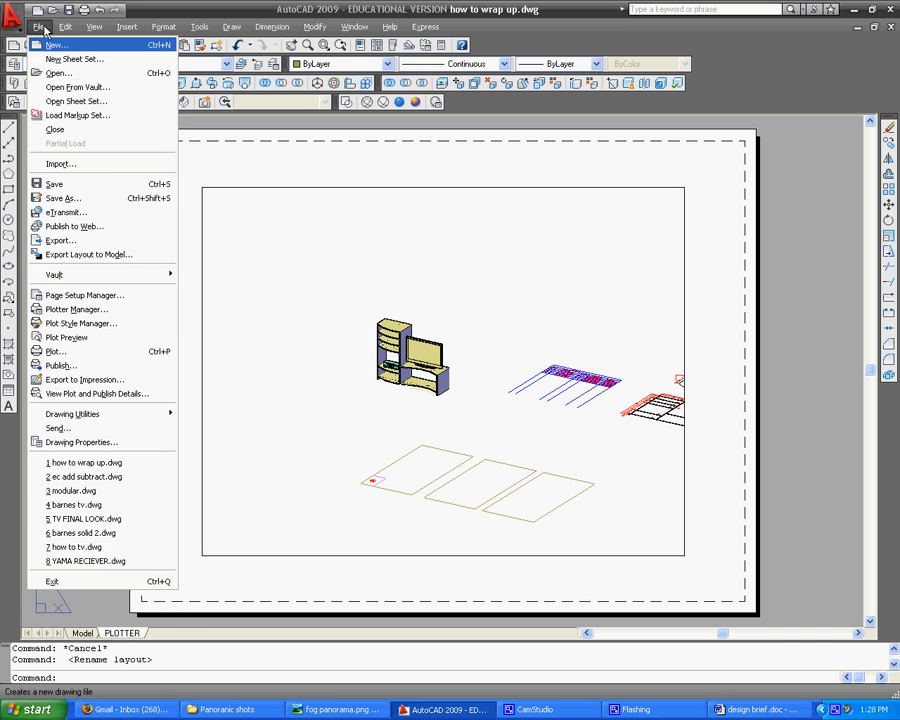
pyautogui.click(116, 298)
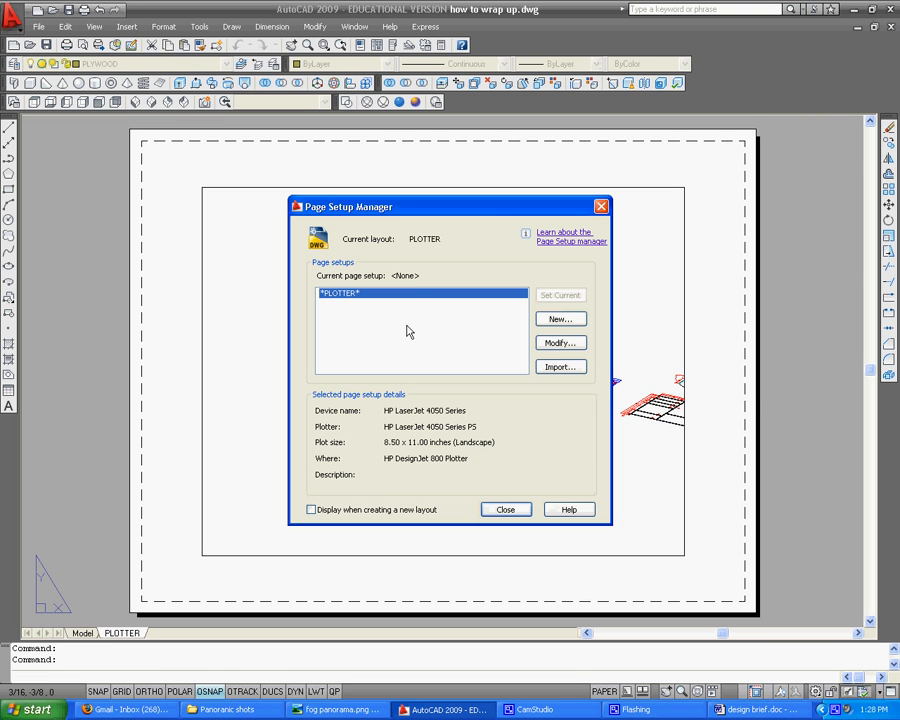
pyautogui.click(555, 345)
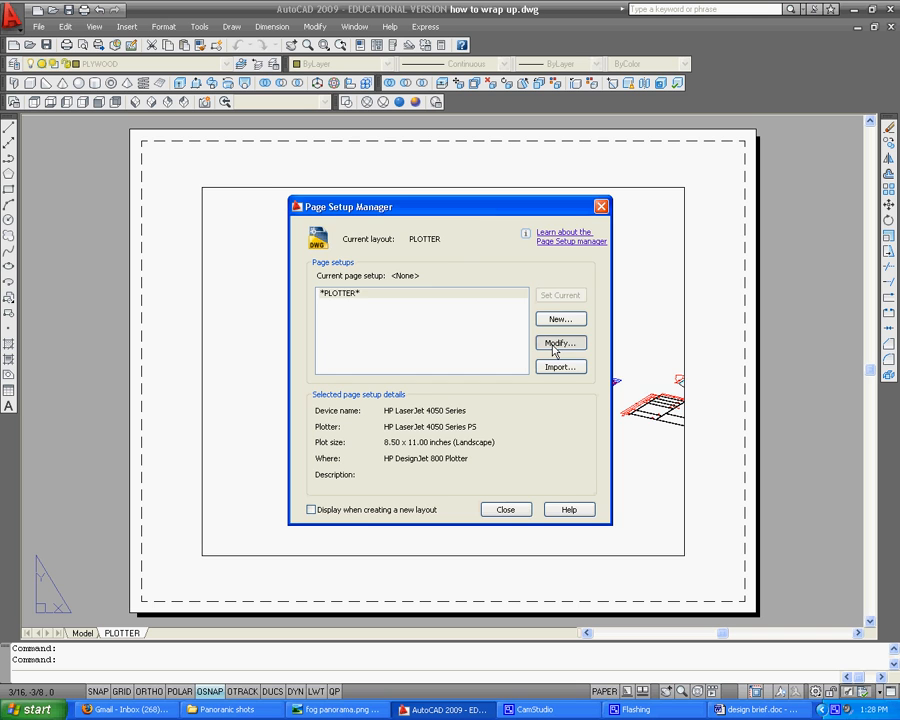
pyautogui.click(413, 265)
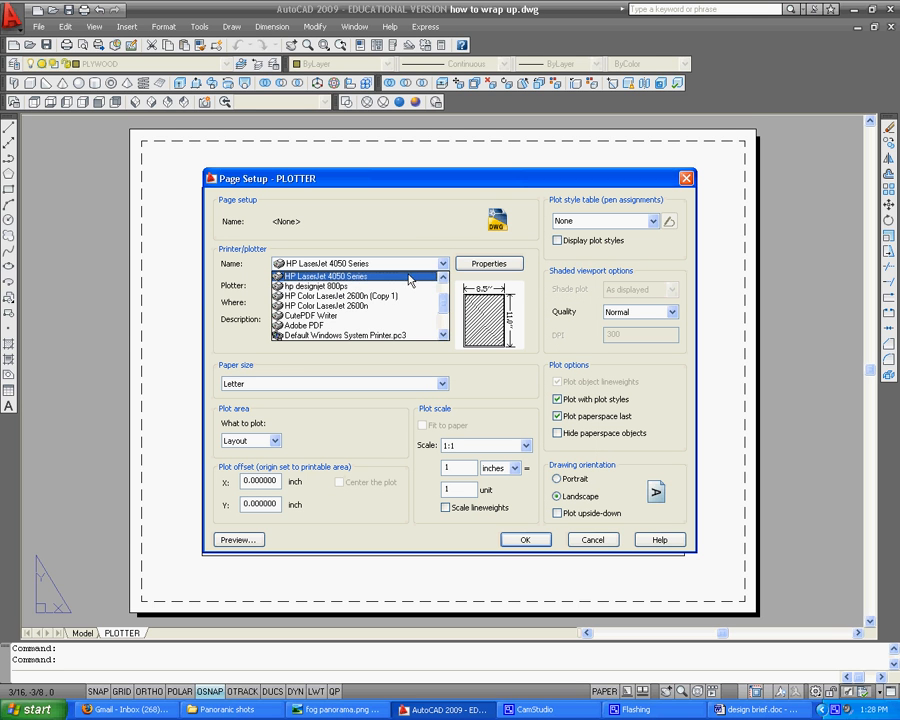
pyautogui.moveTo(441, 305)
pyautogui.mouseDown()
pyautogui.moveTo(441, 320)
pyautogui.moveTo(440, 292)
pyautogui.mouseUp()
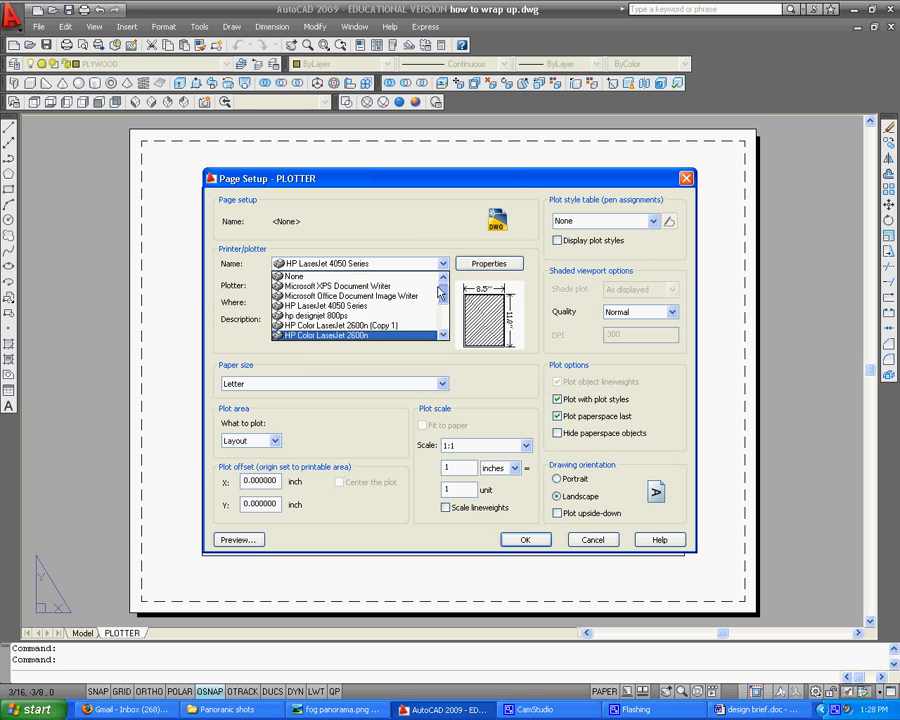
pyautogui.click(336, 315)
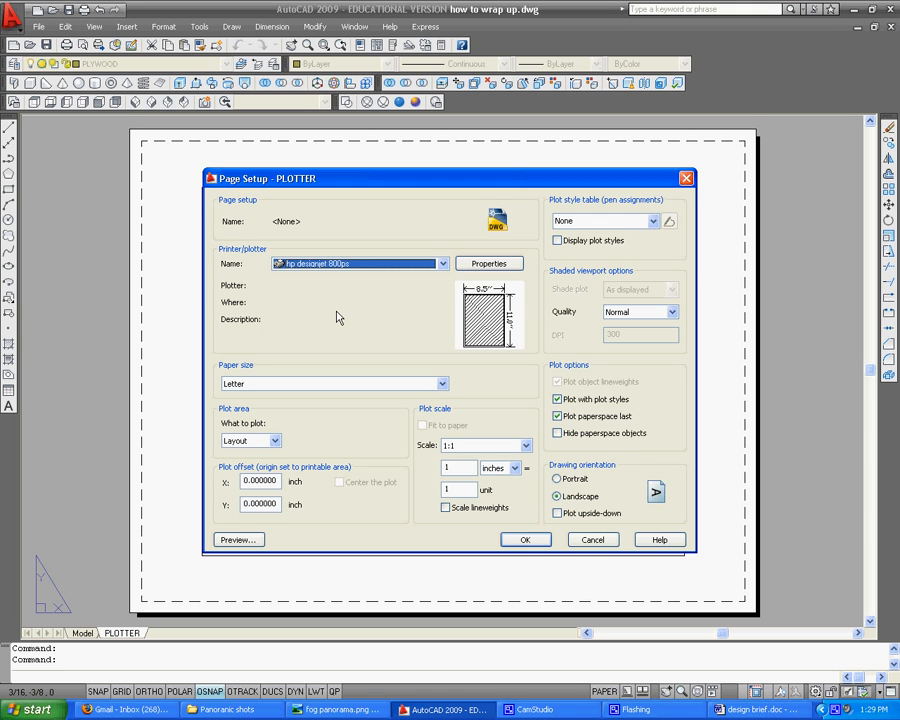
pyautogui.click(329, 385)
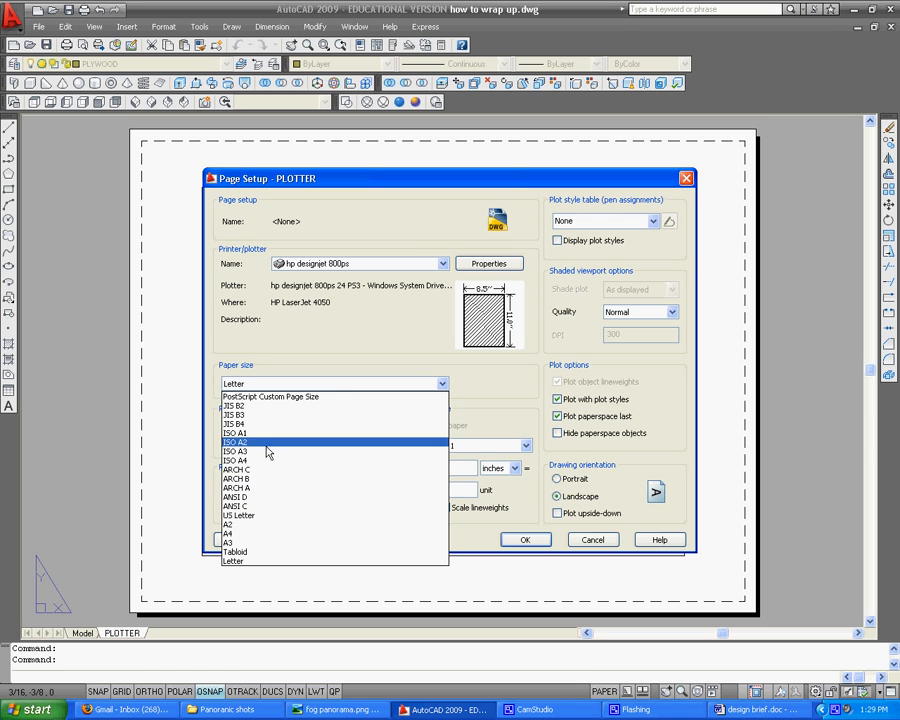
pyautogui.click(242, 498)
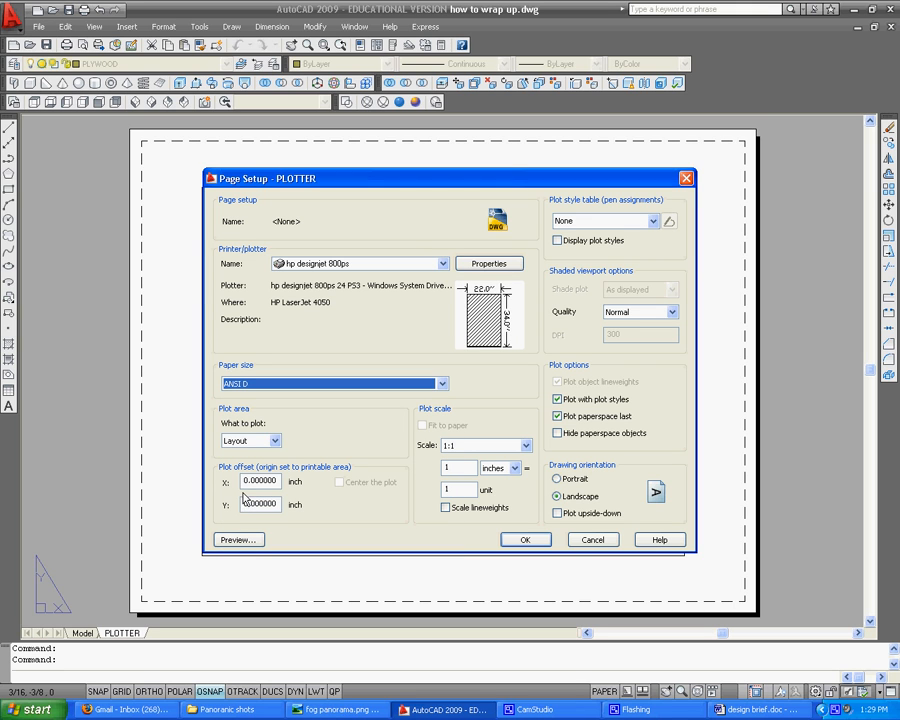
pyautogui.click(522, 540)
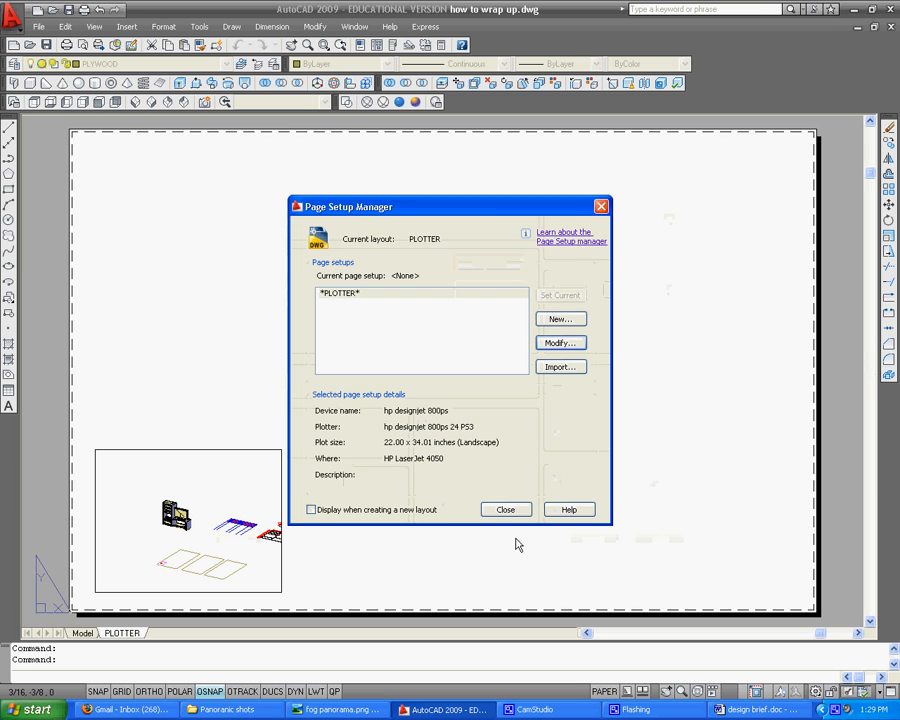
pyautogui.click(600, 207)
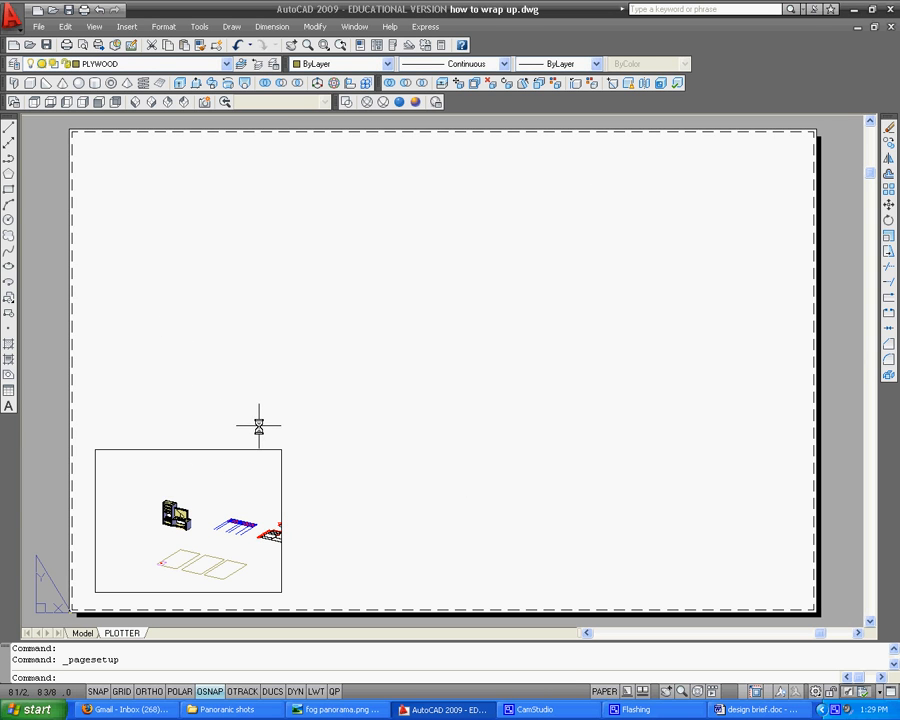
# - Open the drawing template all title blocks.dwt from the dr1 folder on the CadHandOut$ network drive
pyautogui.click(38, 27)
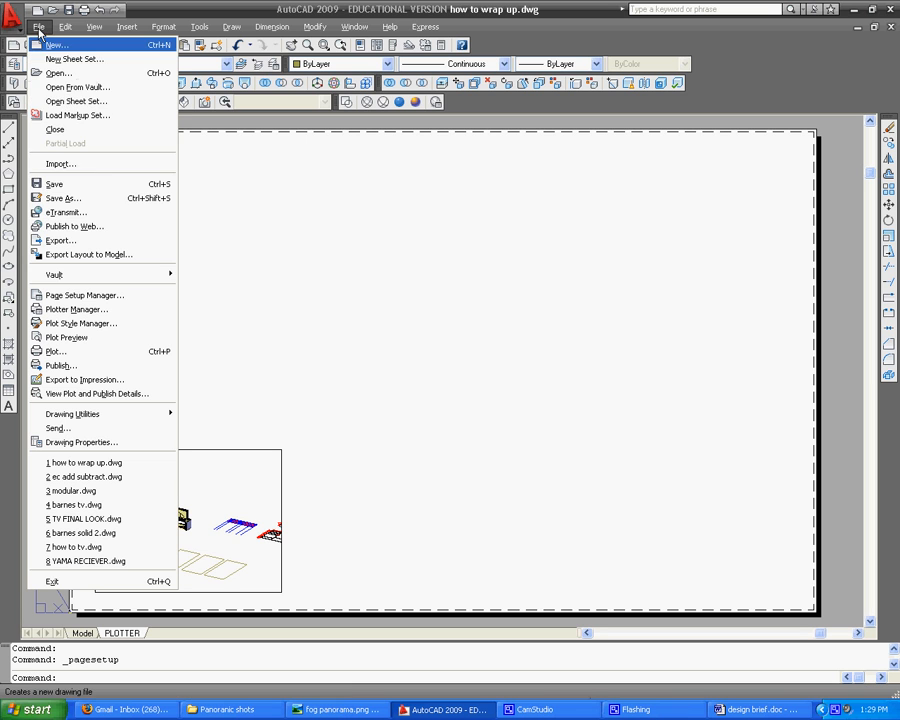
pyautogui.click(66, 74)
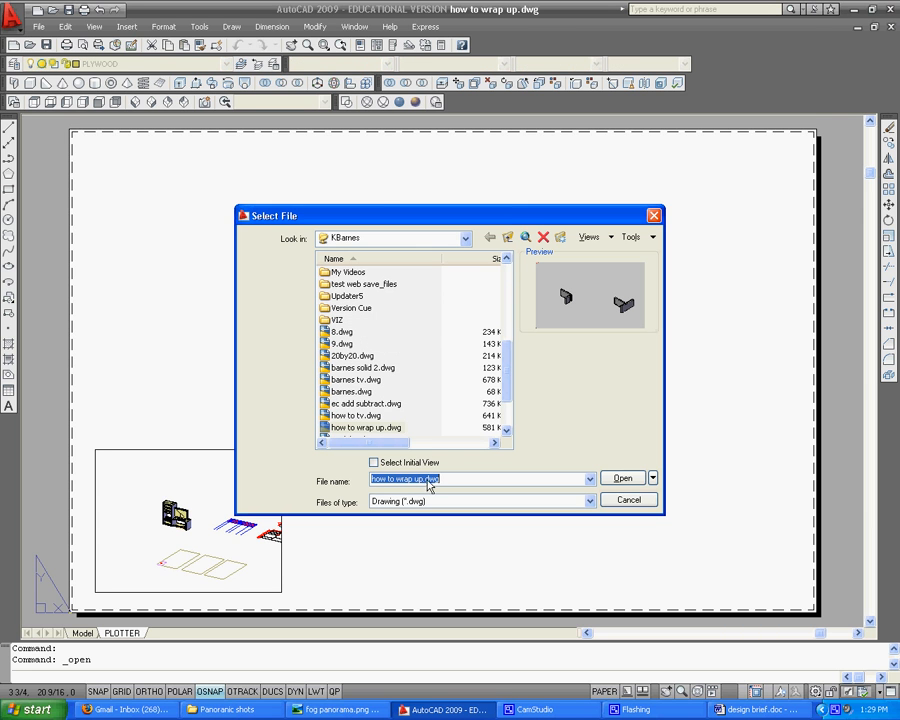
pyautogui.click(440, 243)
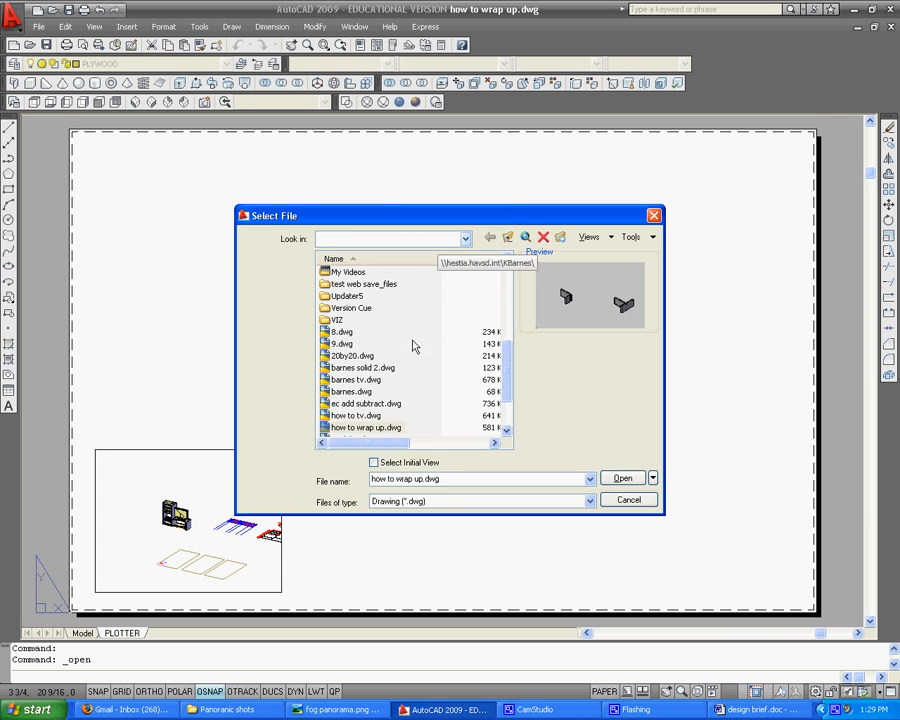
pyautogui.click(508, 532)
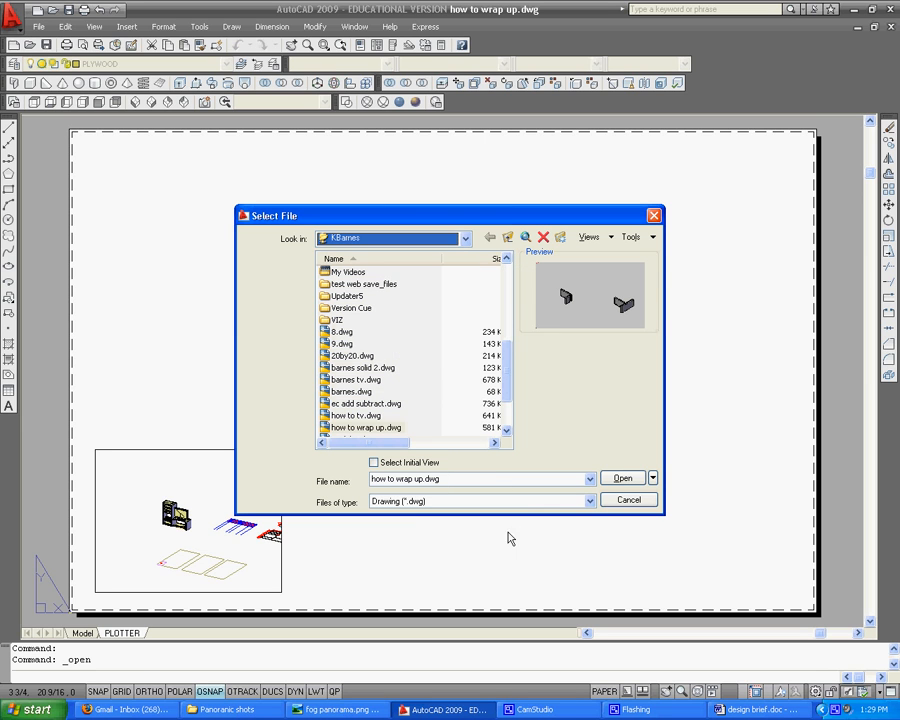
pyautogui.click(562, 505)
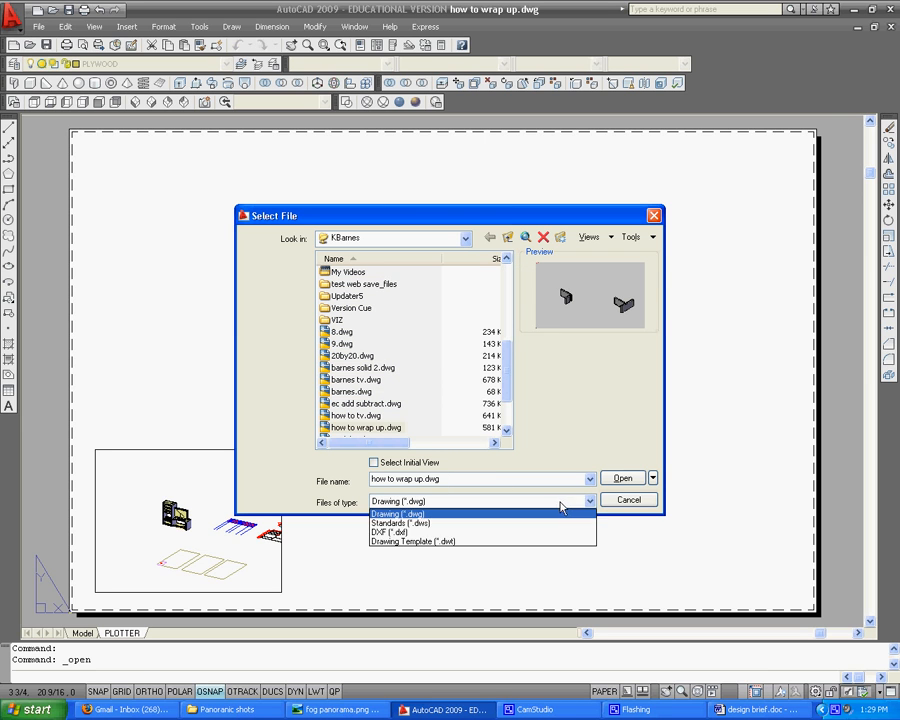
pyautogui.click(466, 542)
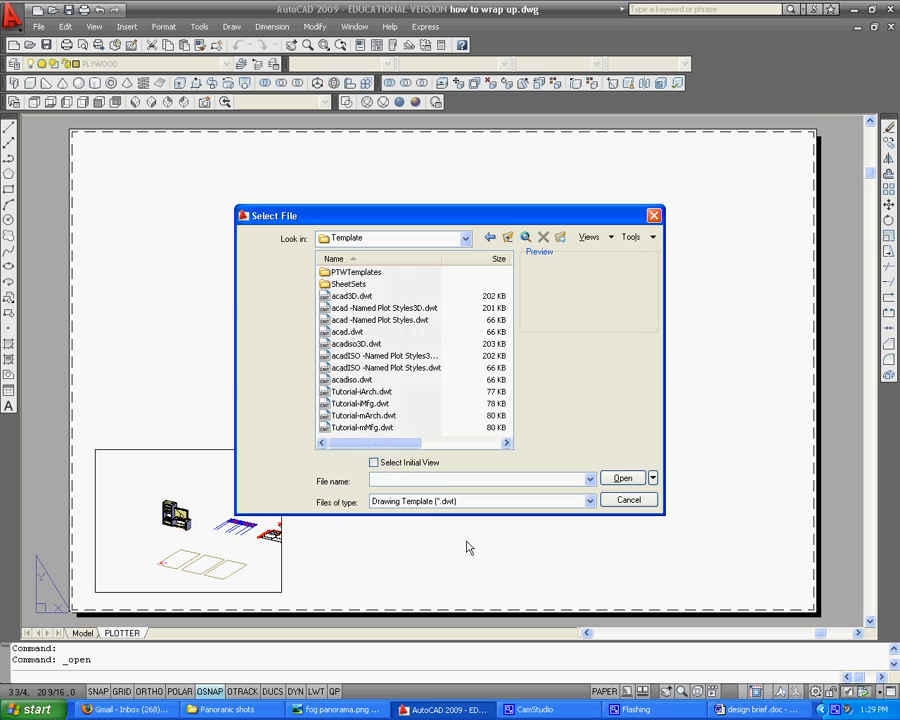
pyautogui.click(426, 241)
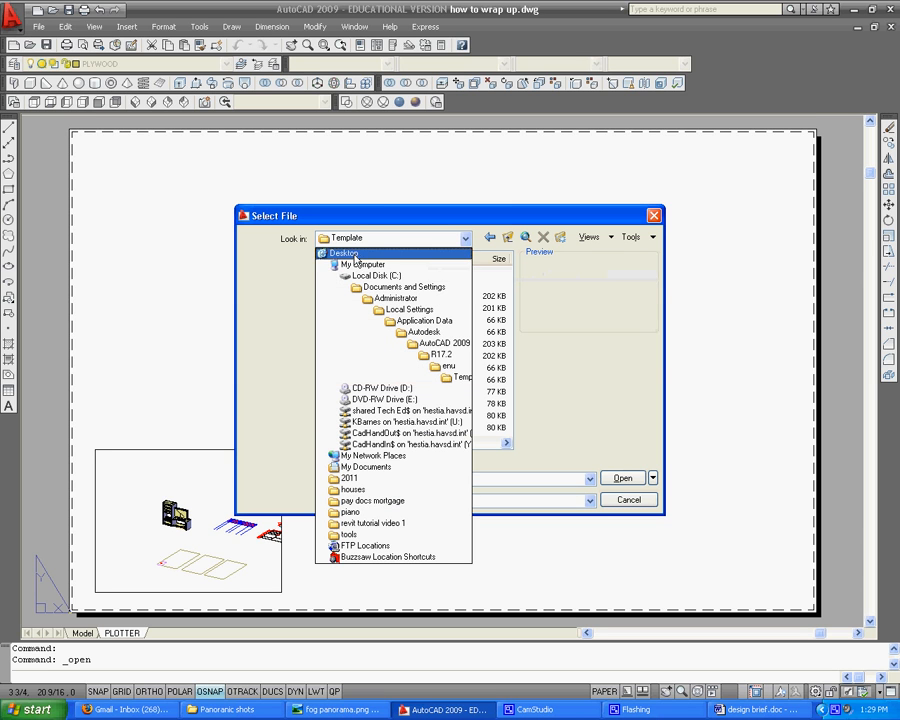
pyautogui.click(404, 436)
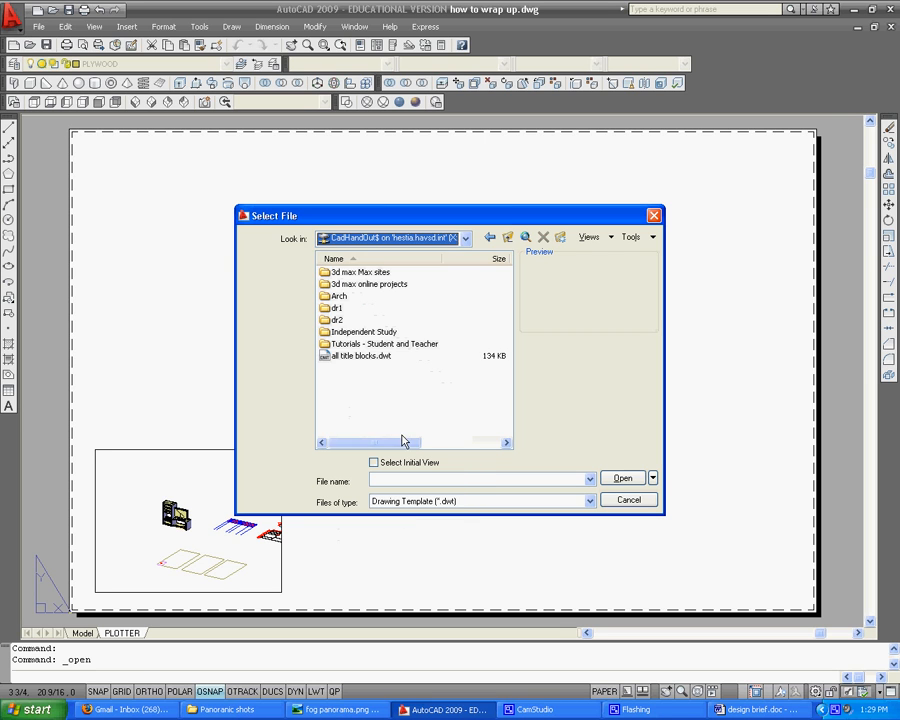
pyautogui.click(336, 309)
pyautogui.doubleClick(335, 310)
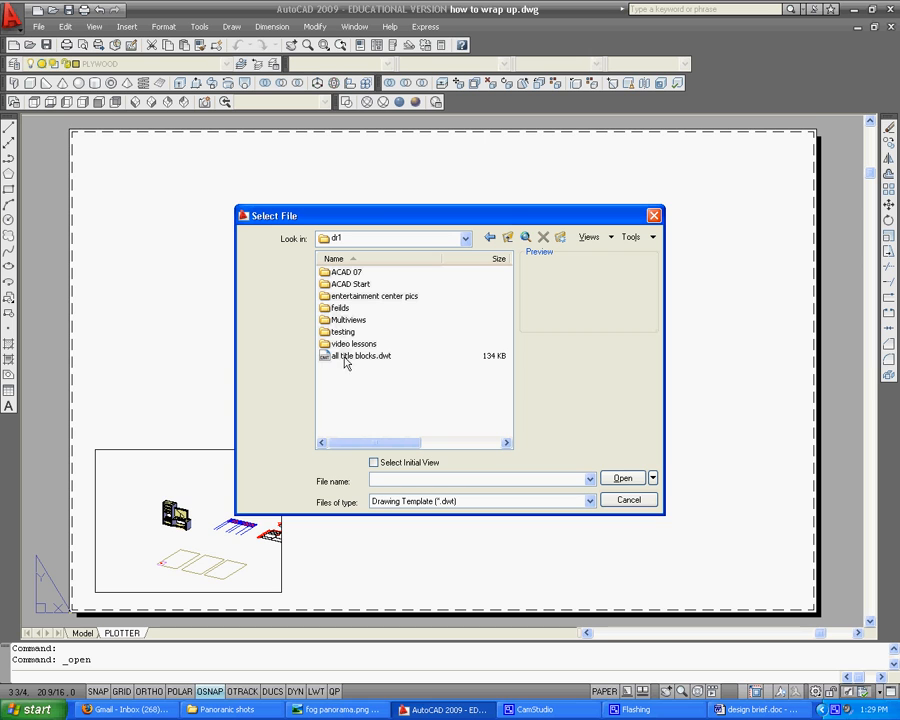
pyautogui.doubleClick(341, 357)
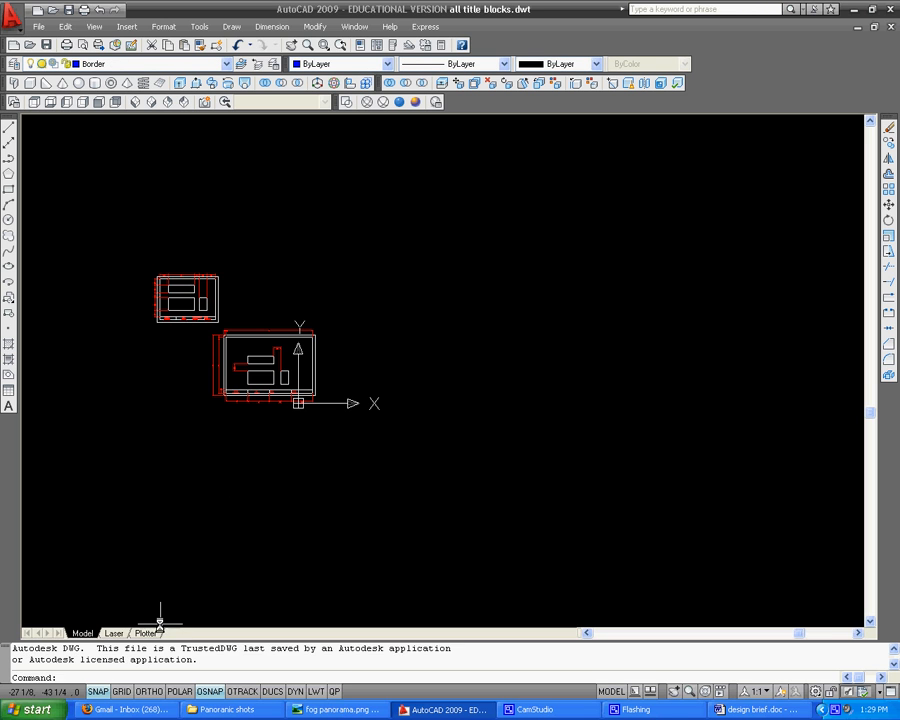
# - Select the whole border and title block on the template's Plotter layout and copy them
pyautogui.click(146, 633)
pyautogui.click(152, 265)
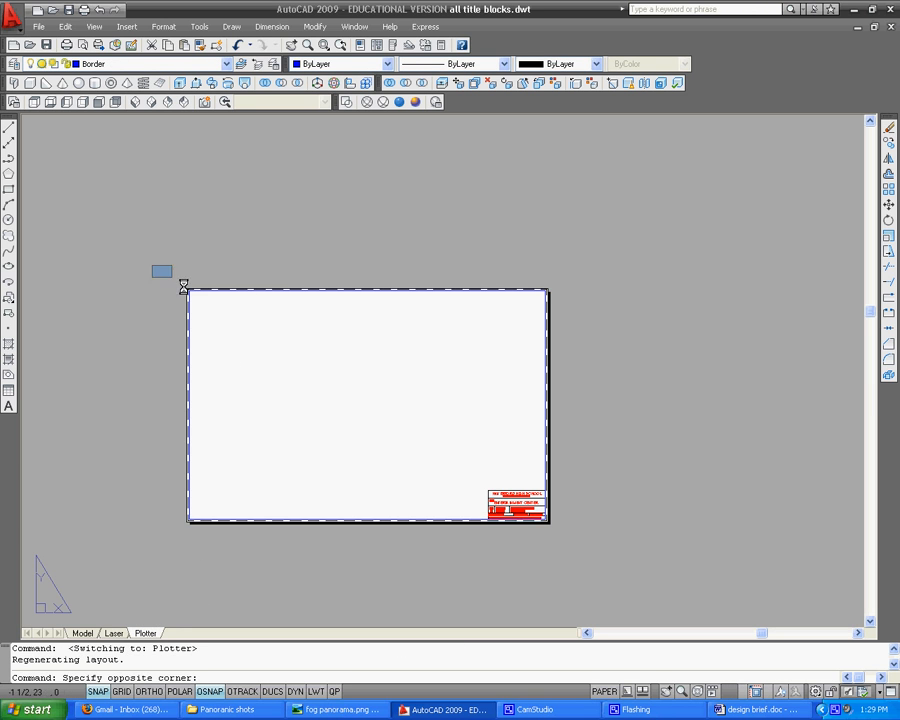
pyautogui.click(588, 581)
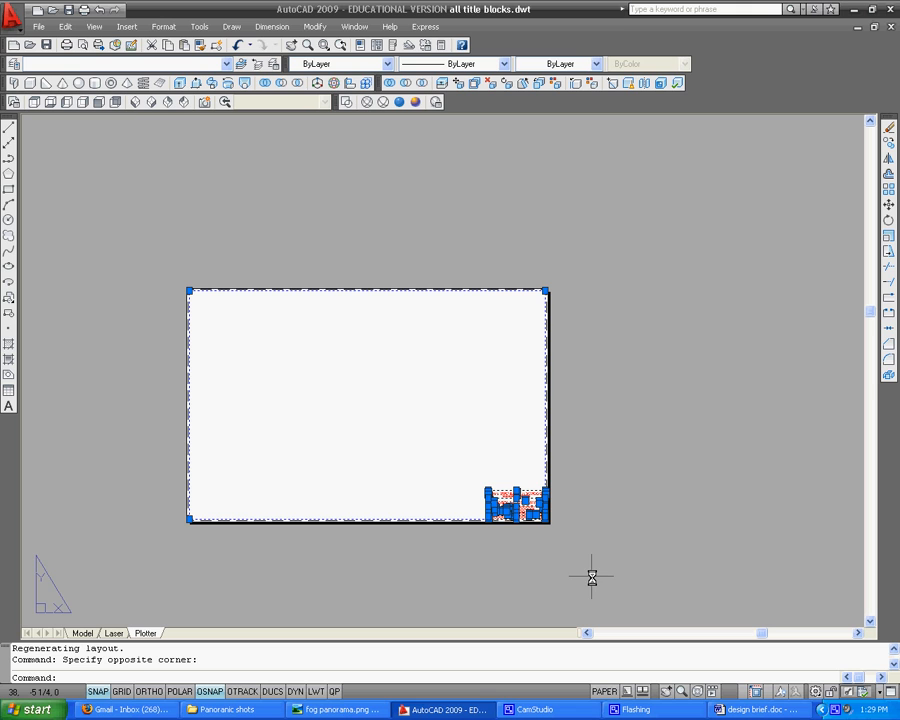
pyautogui.hotkey('ctrl', 'c')
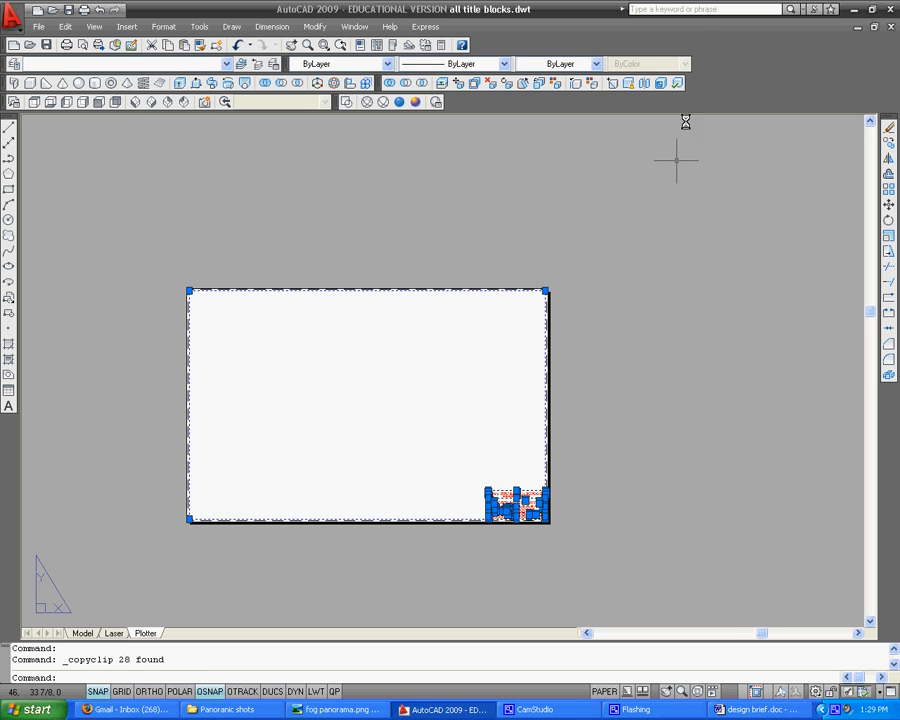
# - Return to how to wrap up.dwg and start pasting the copied border and title block onto the PLOTTER layout
pyautogui.click(357, 27)
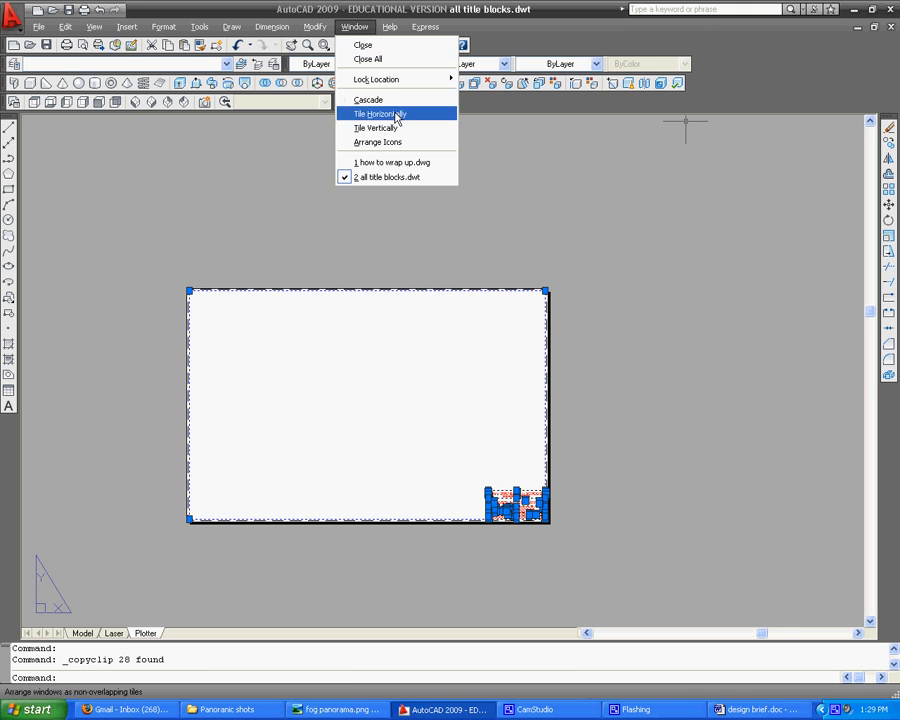
pyautogui.click(404, 164)
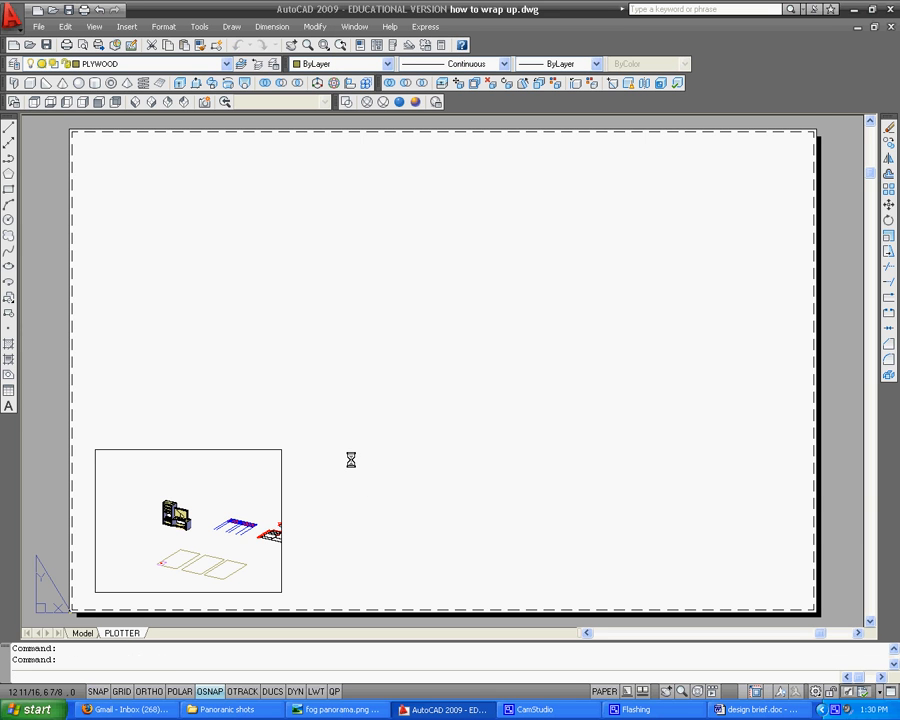
pyautogui.hotkey('ctrl', 'v')
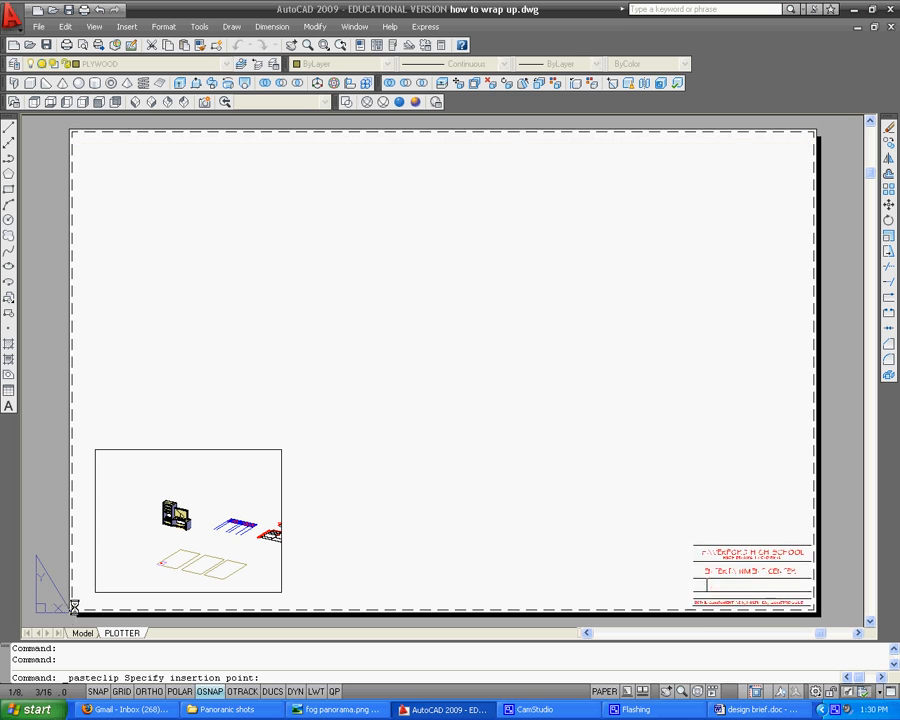
# - Turn on snap during the paste and reduce the snap spacing in the drafting settings
pyautogui.click(99, 692)
pyautogui.rightClick(100, 693)
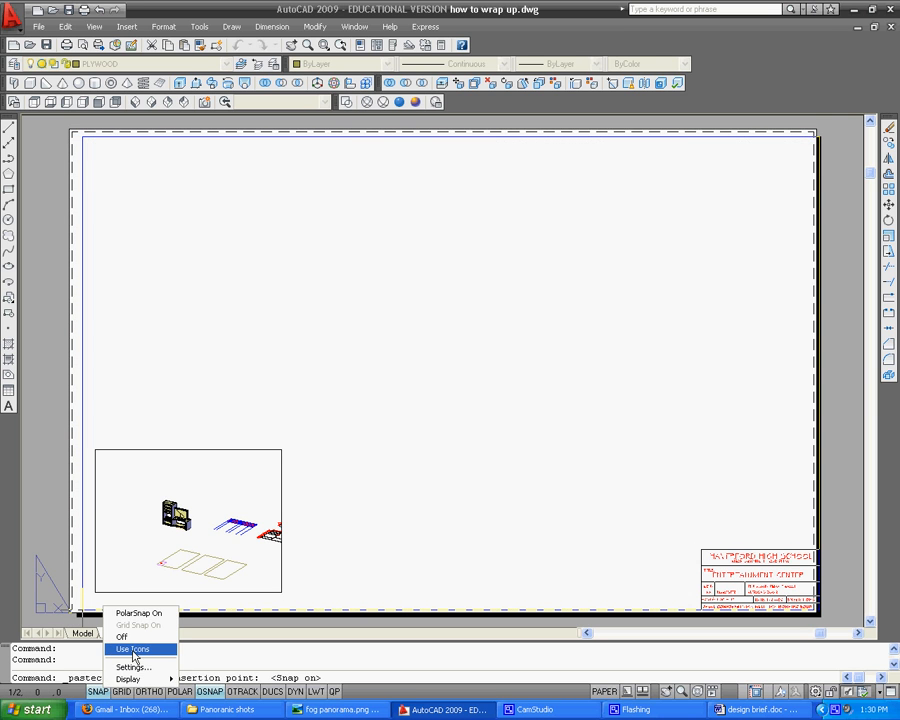
pyautogui.click(138, 668)
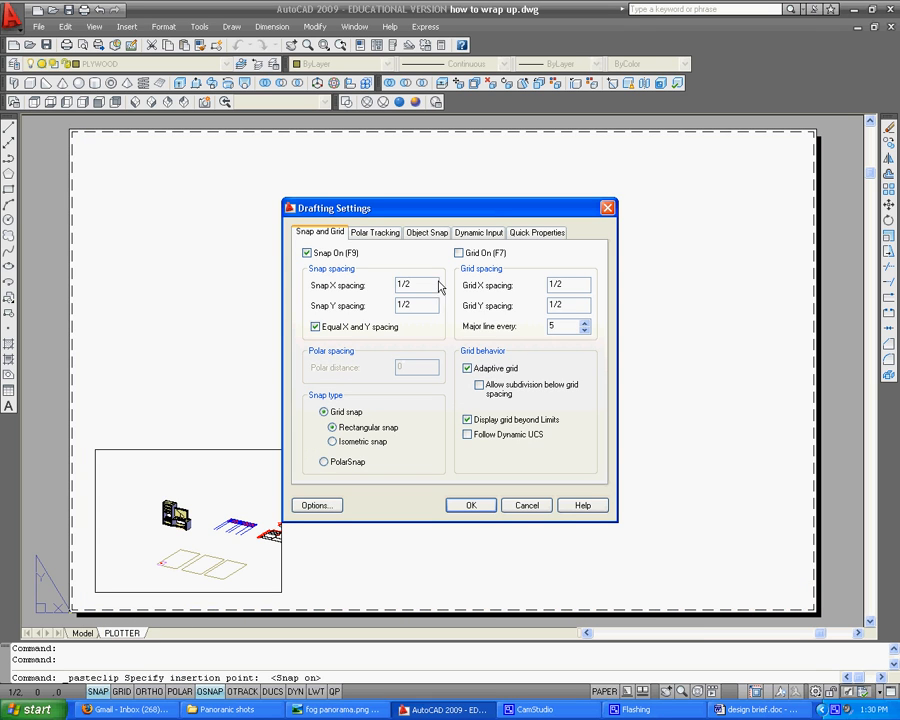
pyautogui.press('BackSpace')
pyautogui.click(470, 506)
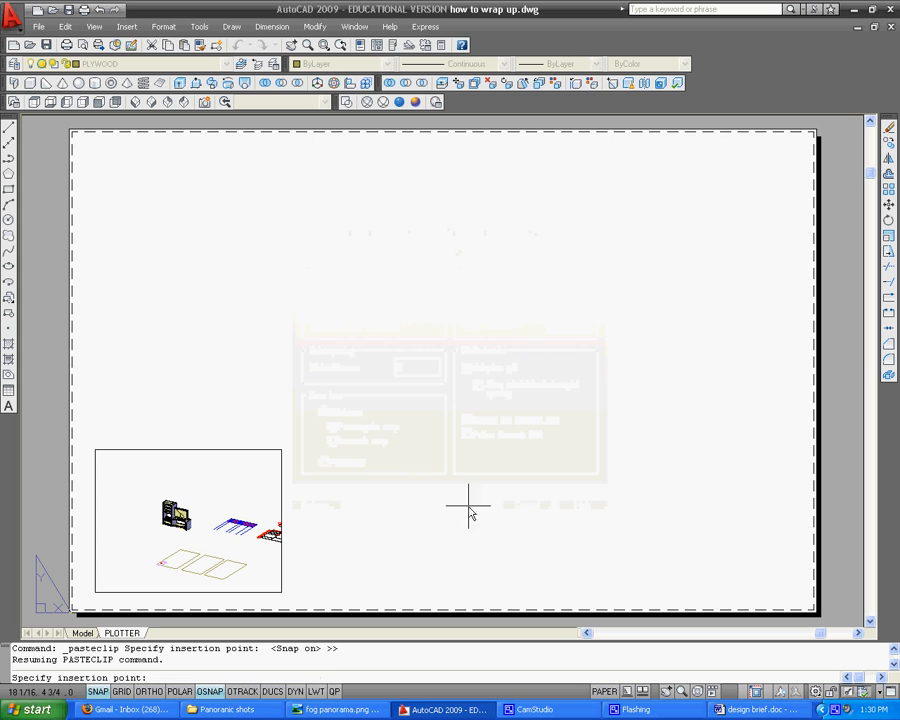
# - Place the pasted border and title block just inside the lower-left corner of the sheet's printable area
pyautogui.scroll(2, 74, 600)
pyautogui.scroll(2, 74, 605)
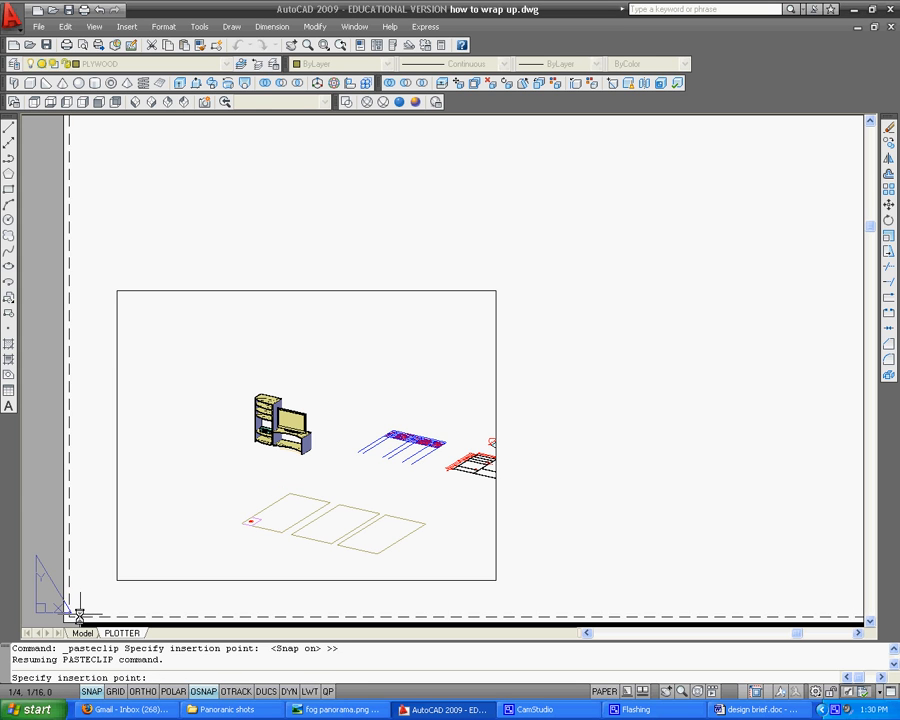
pyautogui.click(72, 614)
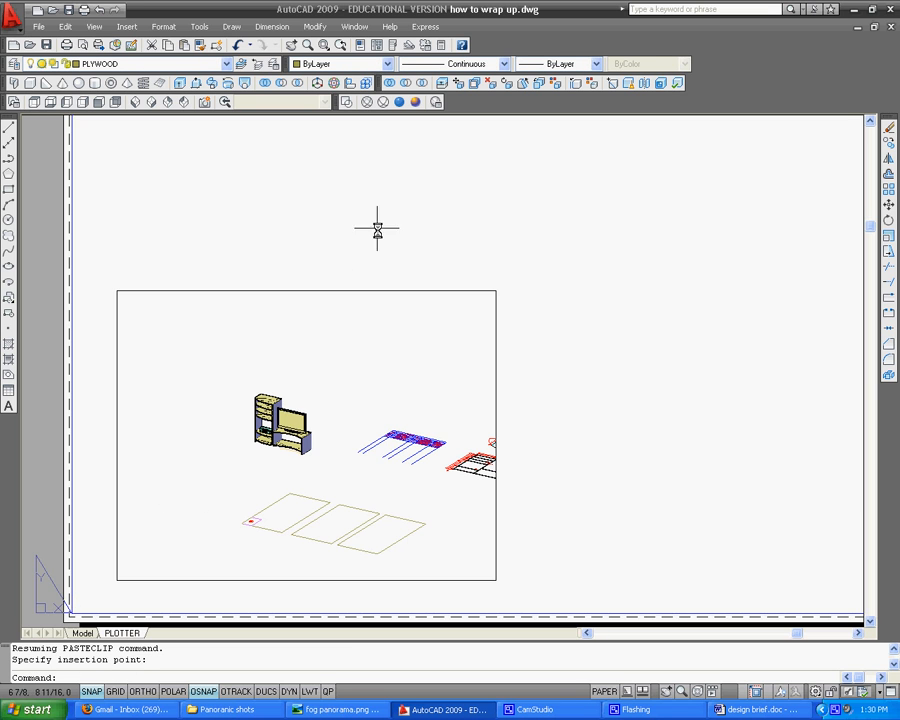
# - Examine the border's fit on the sheet and the title block's text fields in the lower-right corner
pyautogui.scroll(-4, 375, 230)
pyautogui.moveTo(333, 299); pyautogui.dragTo(203, 493, button='middle')
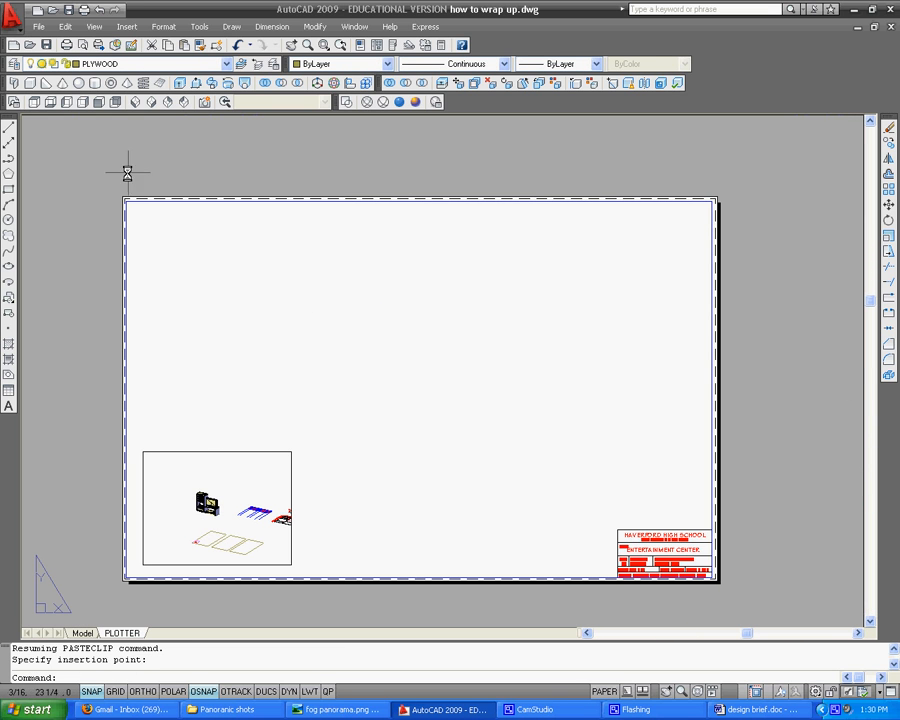
pyautogui.moveTo(583, 466); pyautogui.dragTo(643, 366, button='middle')
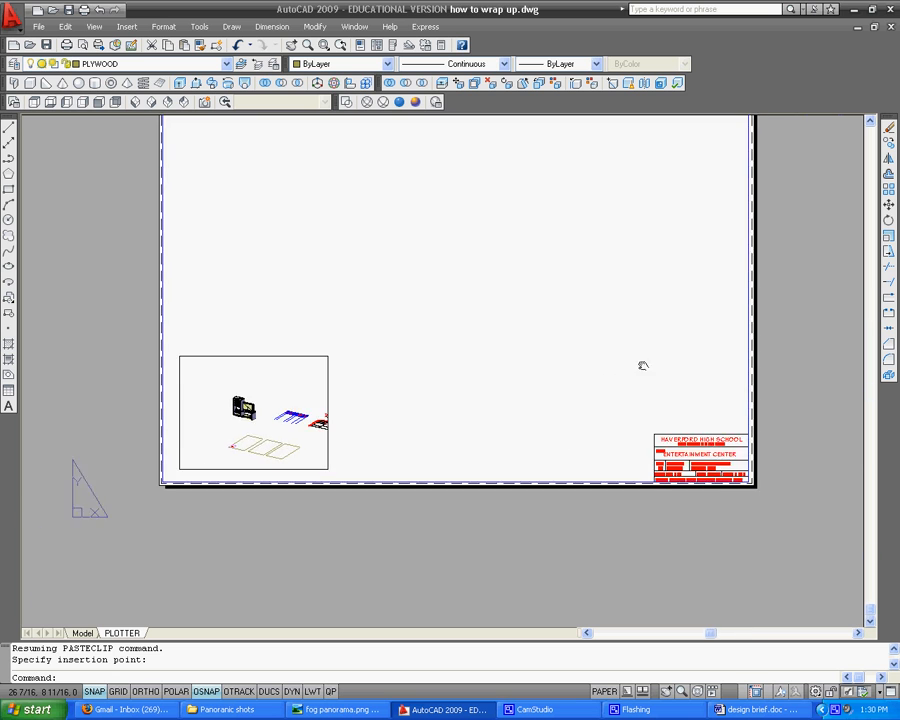
pyautogui.scroll(5, 700, 460)
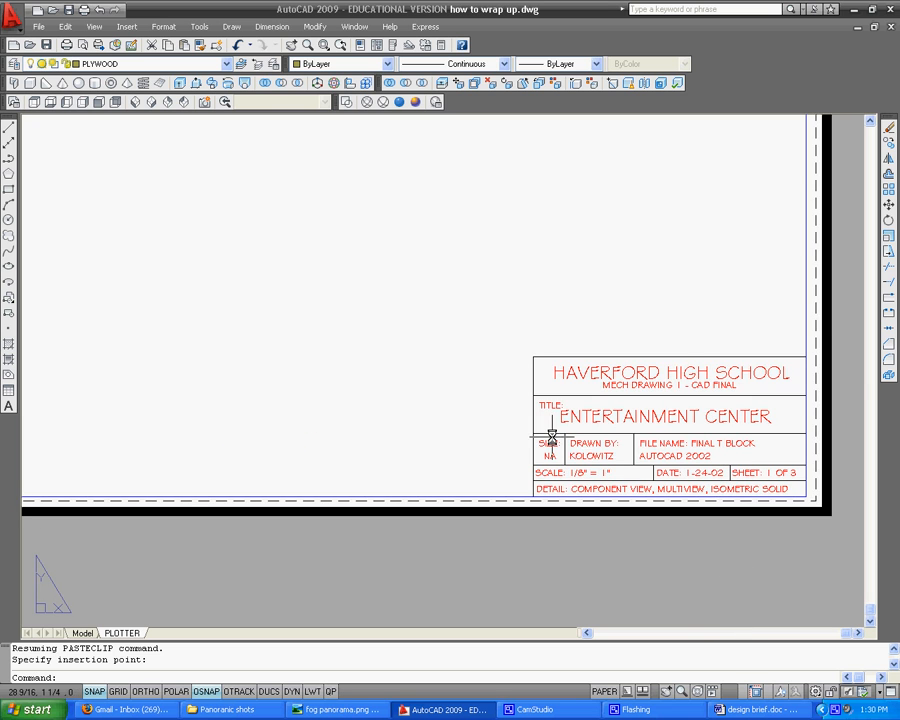
pyautogui.scroll(-3, 510, 428)
pyautogui.moveTo(476, 421); pyautogui.dragTo(649, 475, button='middle')
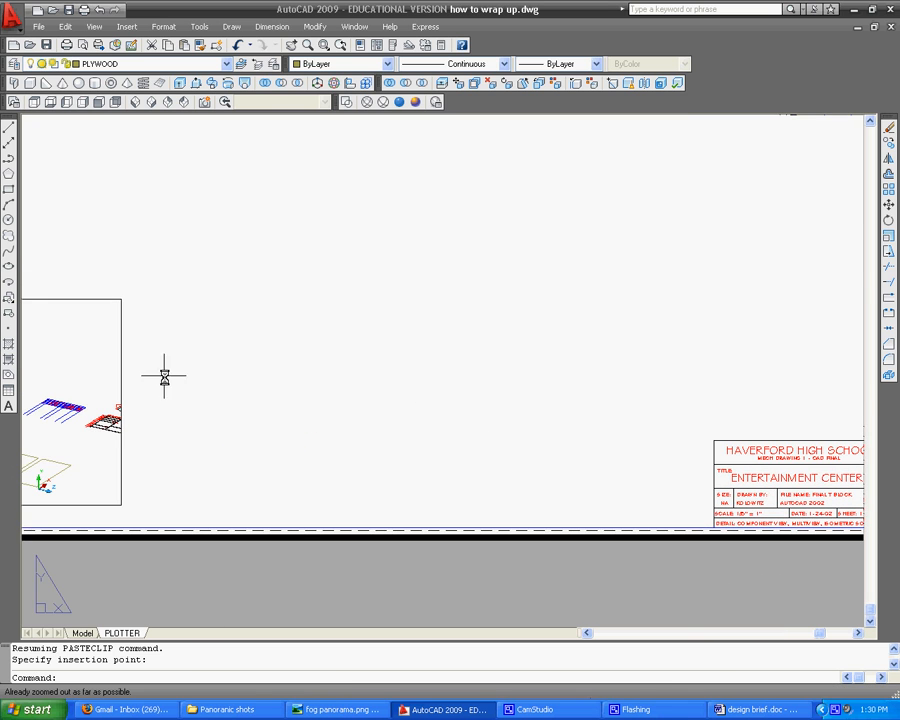
pyautogui.moveTo(302, 399); pyautogui.dragTo(335, 502, button='middle')
pyautogui.scroll(-2, 350, 410)
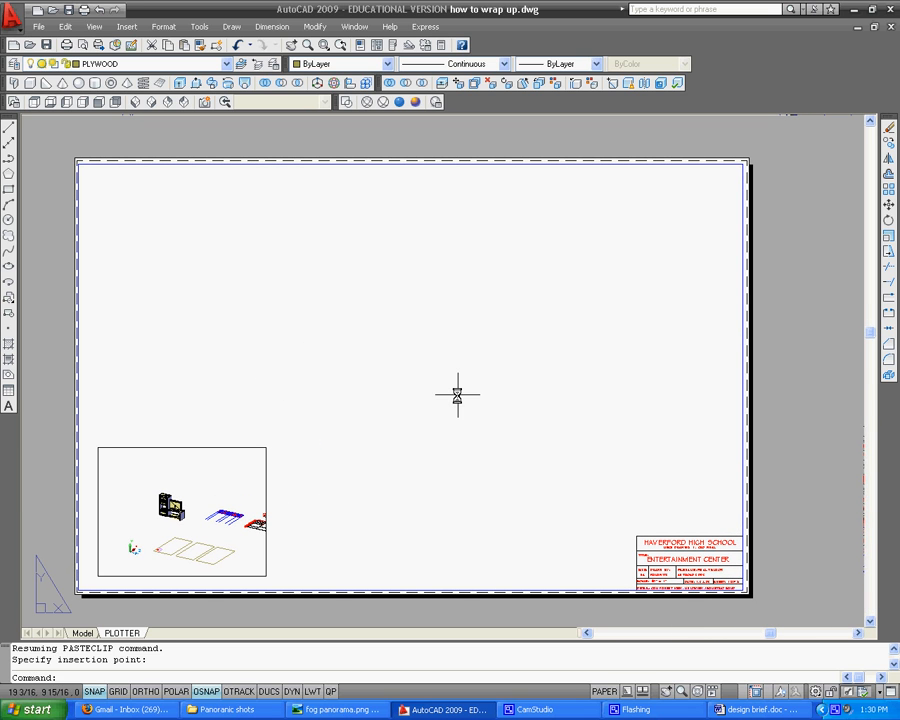